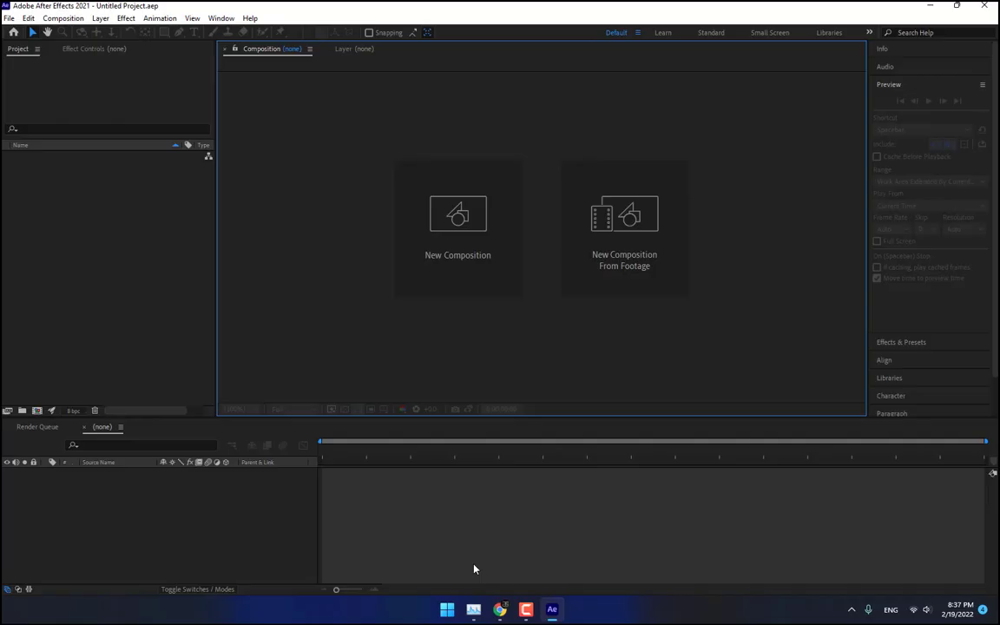
Step: Create a composition named Logo with the HDV/HDTV 720 29.97 preset and a duration of 10 seconds
left_click(453, 255)
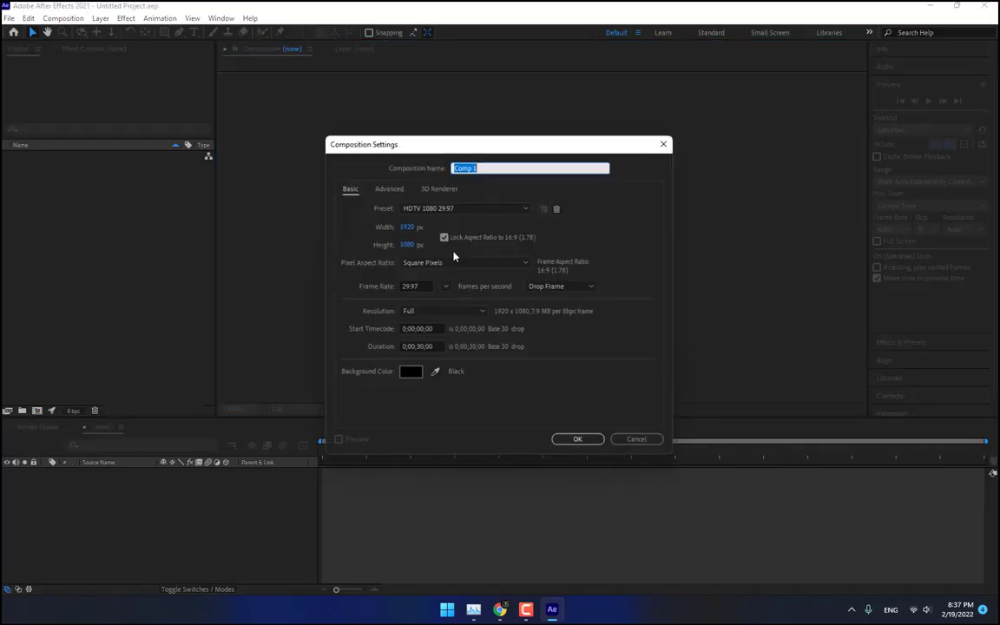
left_click(462, 213)
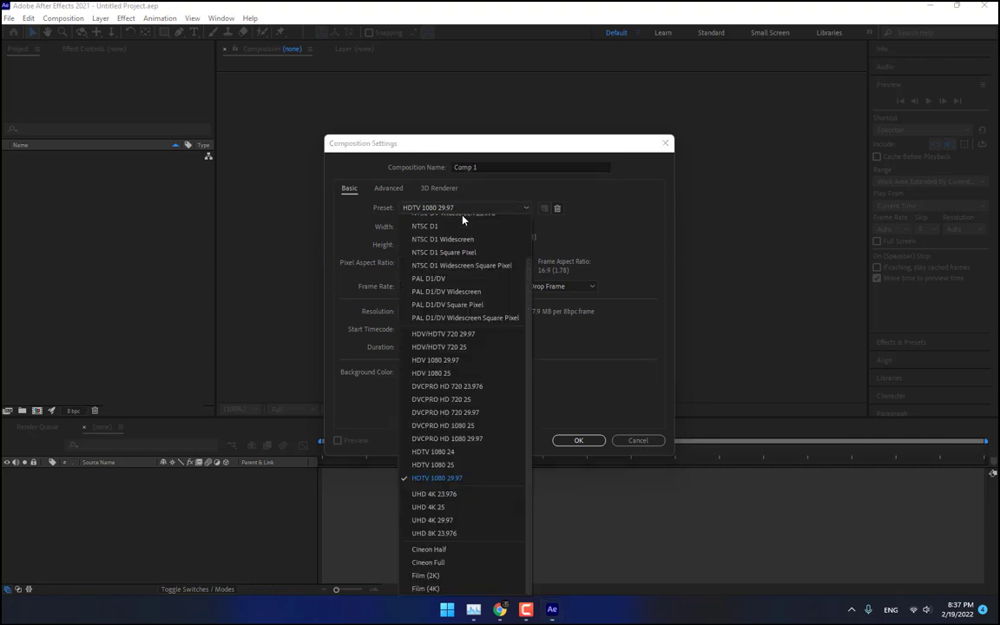
left_click(466, 326)
left_click(464, 167)
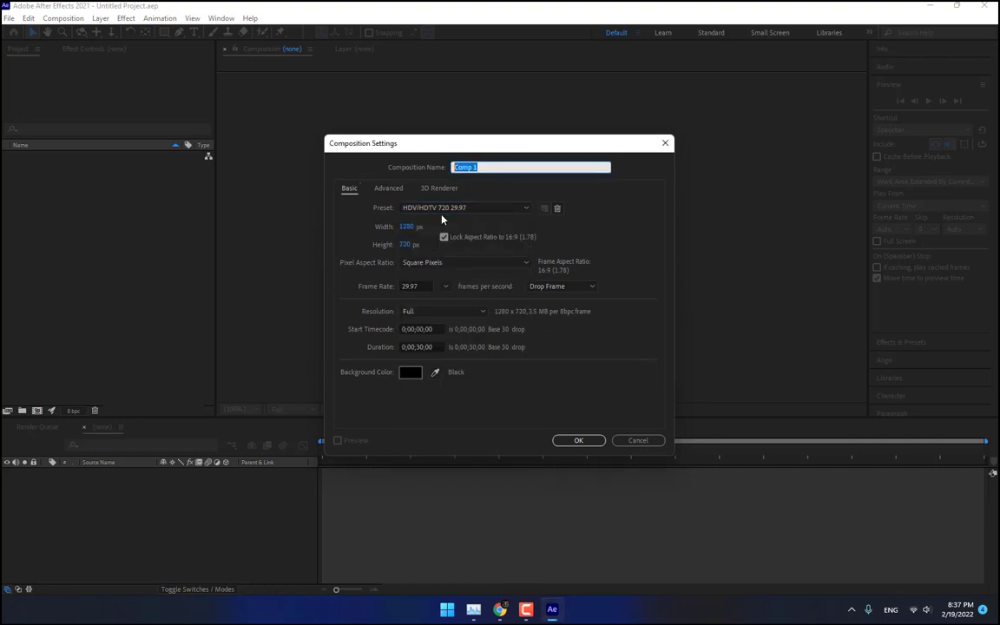
type("Logo")
left_click(421, 347)
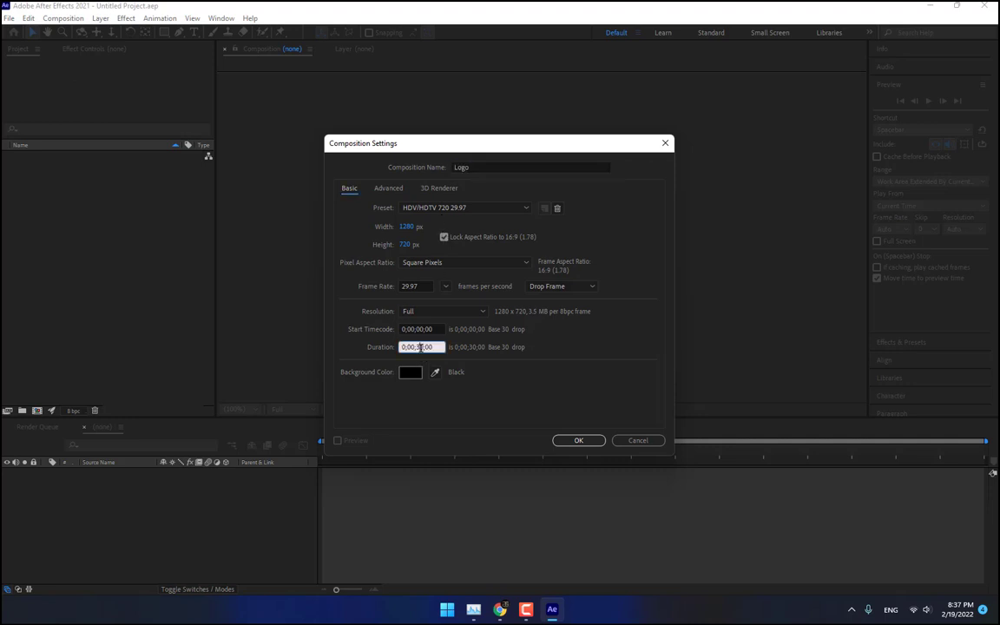
key("Return")
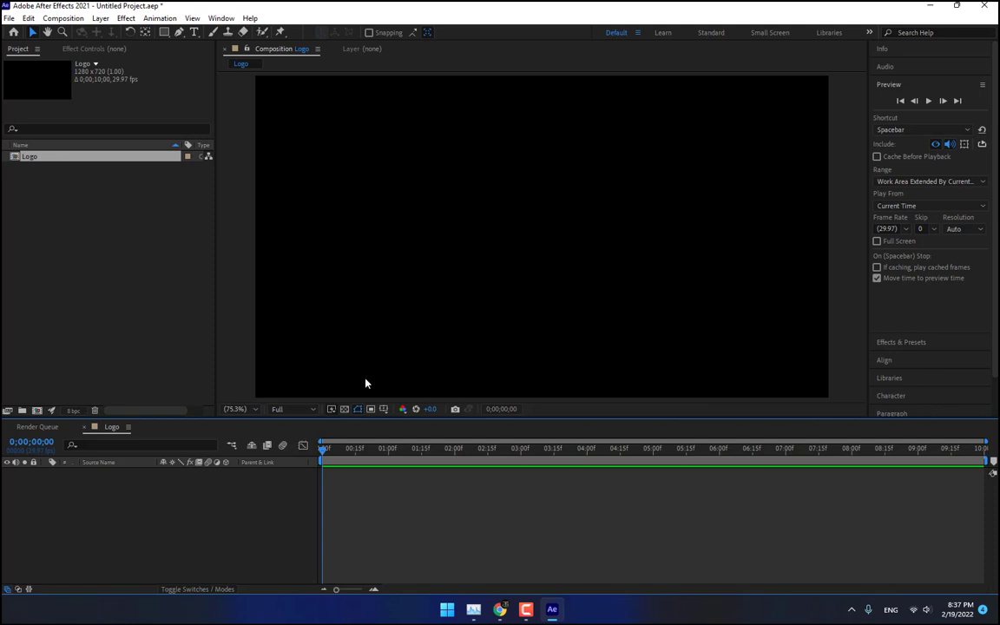
Step: Import the Microsoft logo images (1).png from Downloads and place it at the centre of the composition
double_click(205, 337)
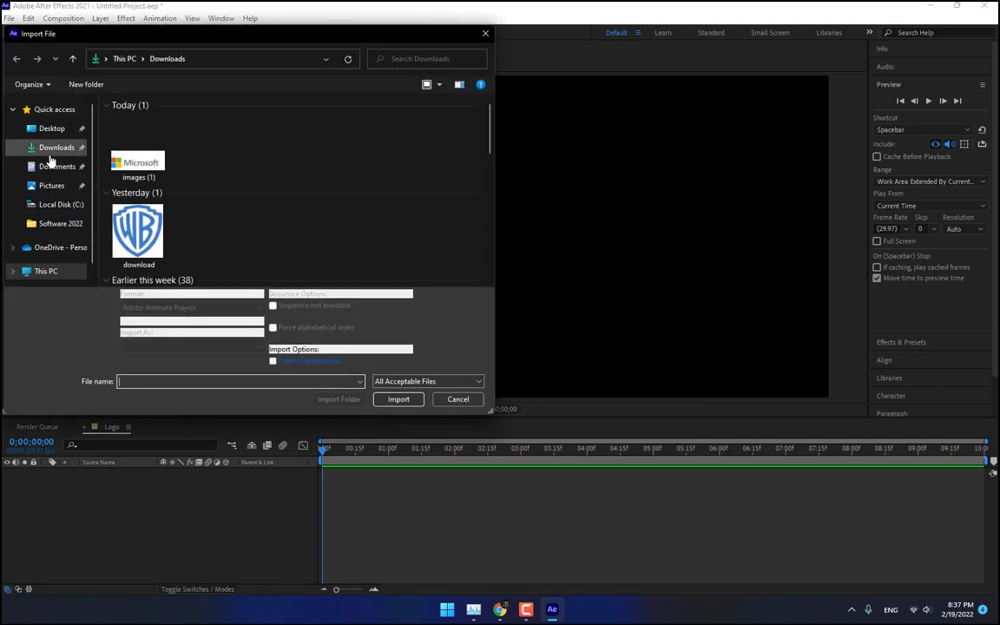
double_click(119, 168)
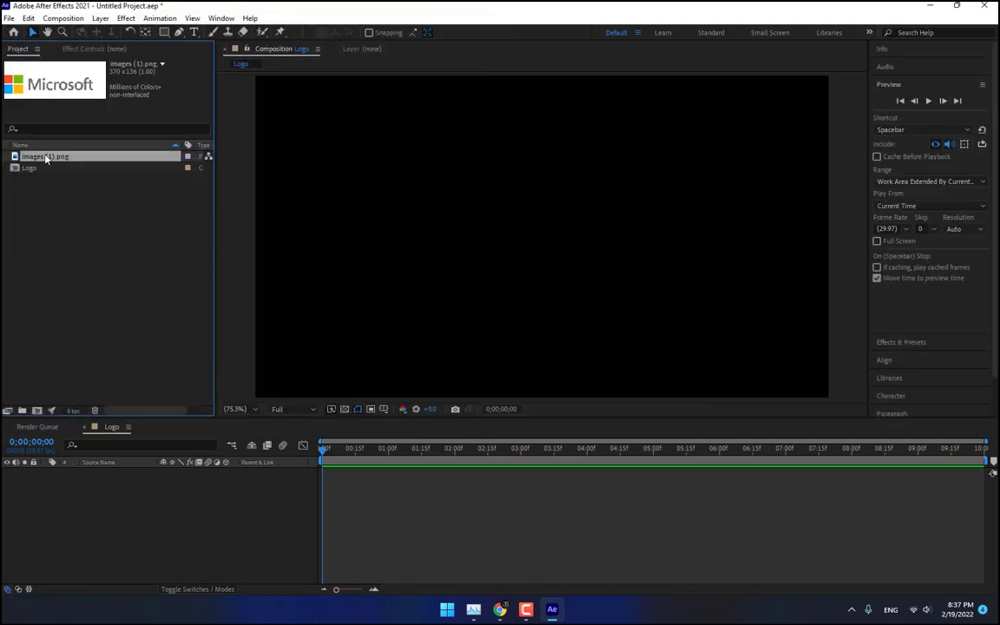
left_click_drag(45, 157, 543, 234)
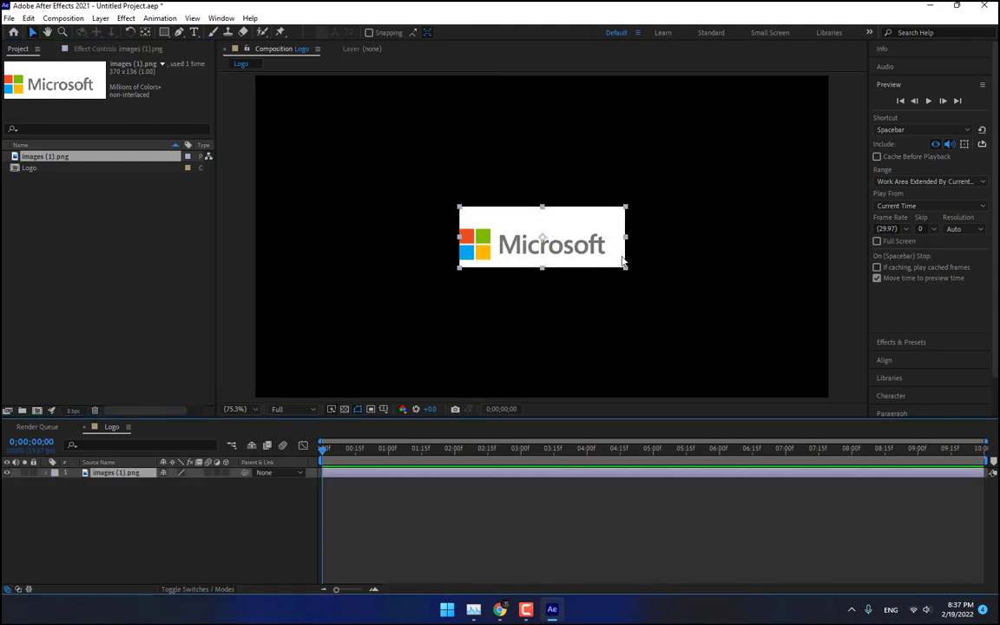
Step: Scale the images (1).png layer to 249% and collapse its properties
key("s")
left_click_drag(197, 487, 273, 519)
left_click(273, 519)
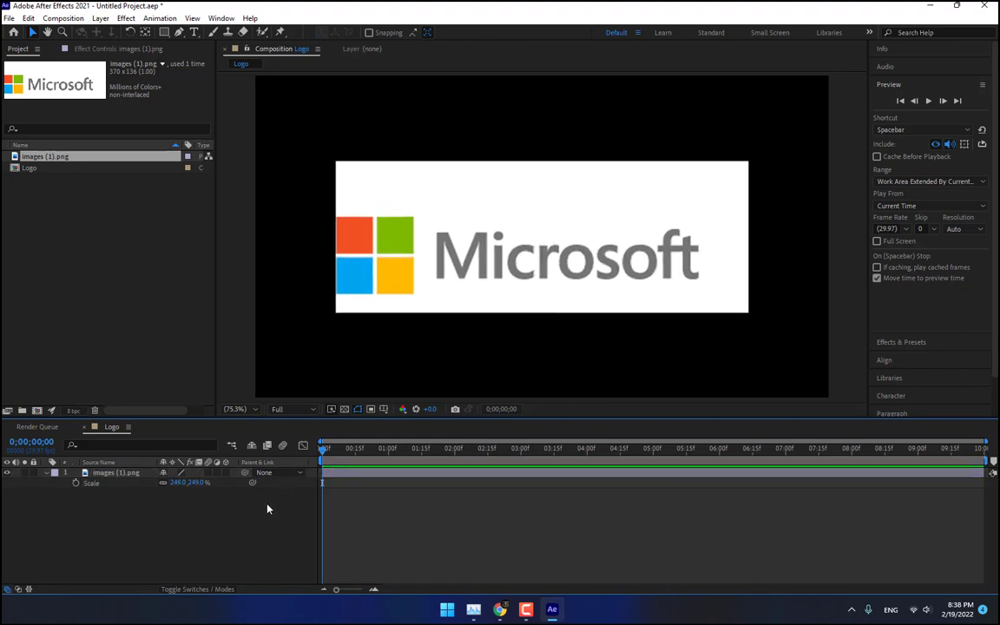
left_click(113, 473)
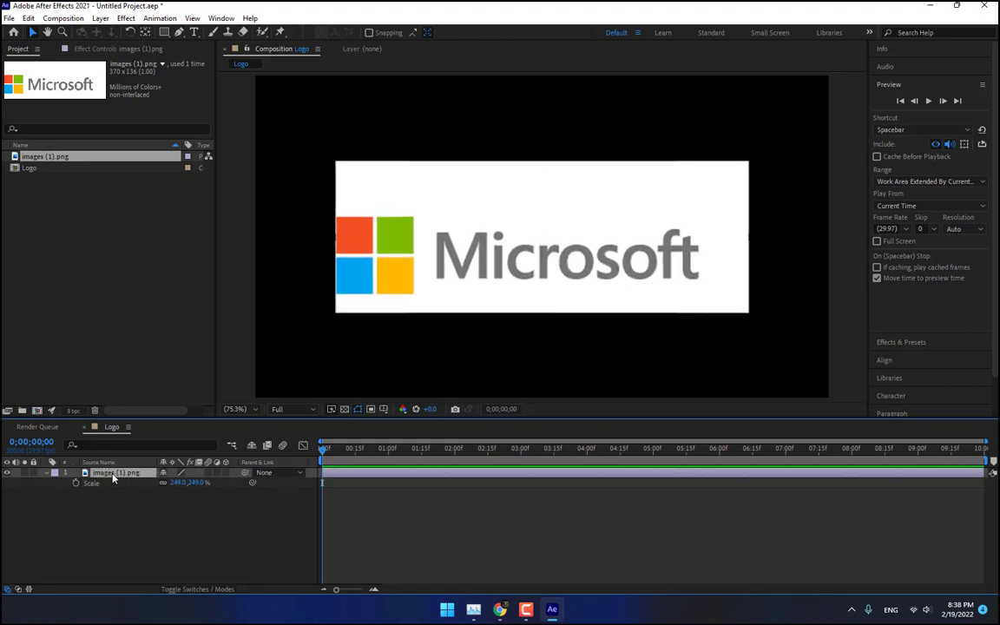
left_click(46, 472)
Step: Create a 1280 x 720 solid named Gree, sampling its colour from the logo's green square
right_click(136, 535)
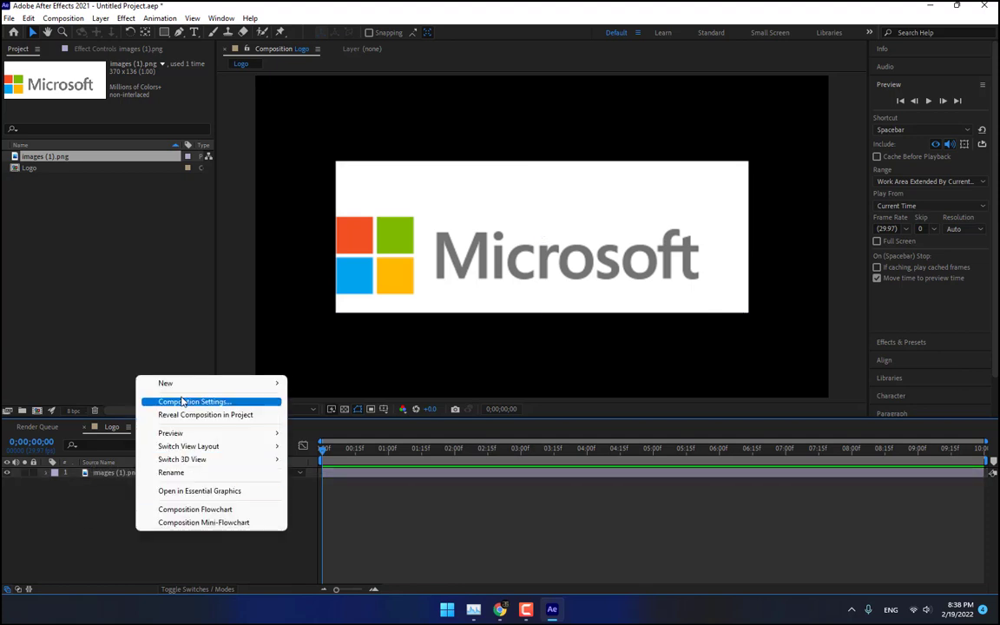
mouse_move(243, 383)
left_click(321, 411)
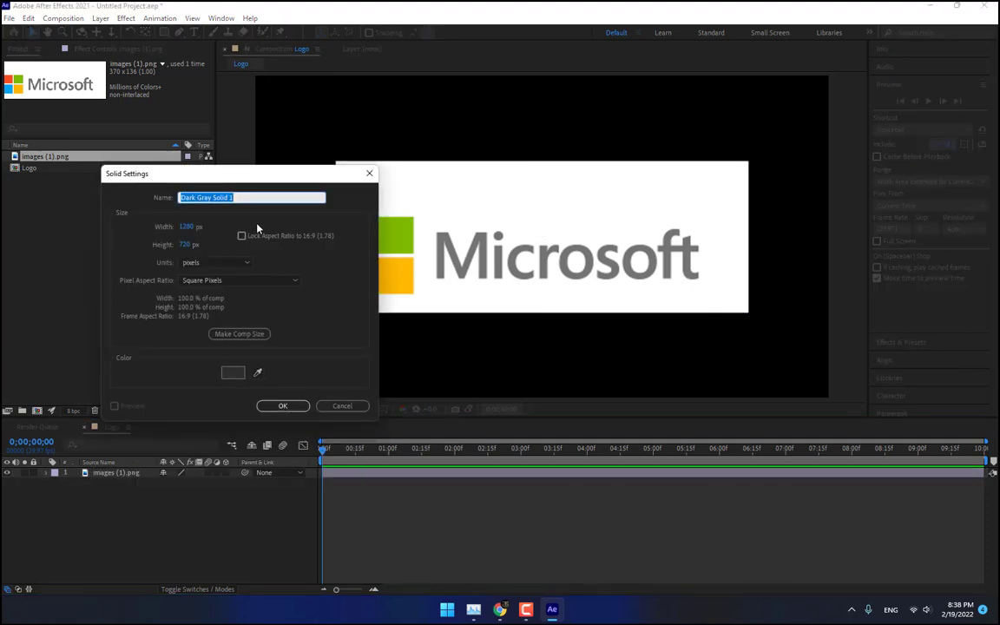
type("Gree")
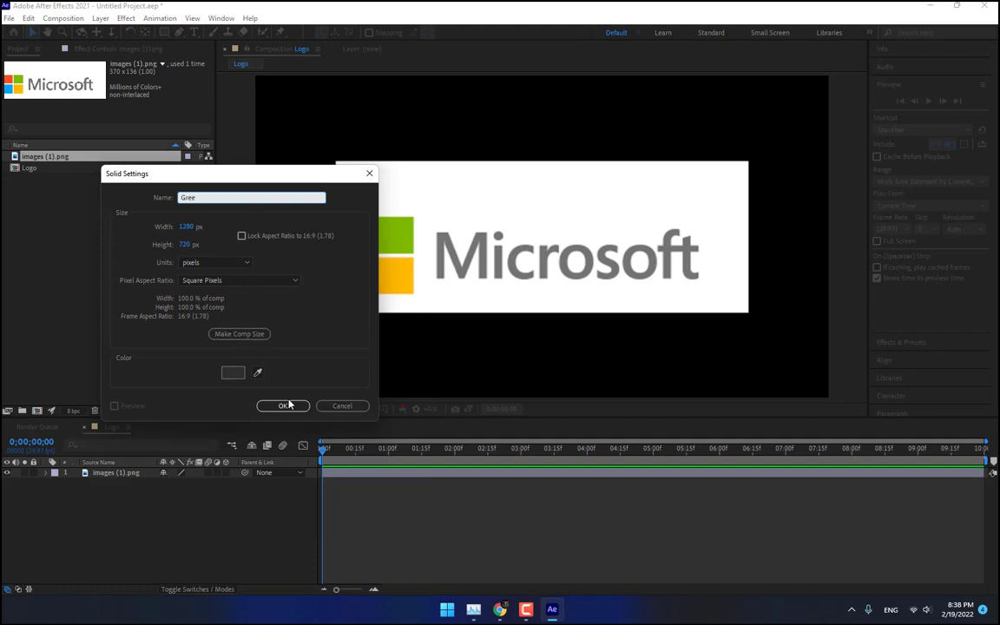
left_click(257, 375)
left_click(395, 236)
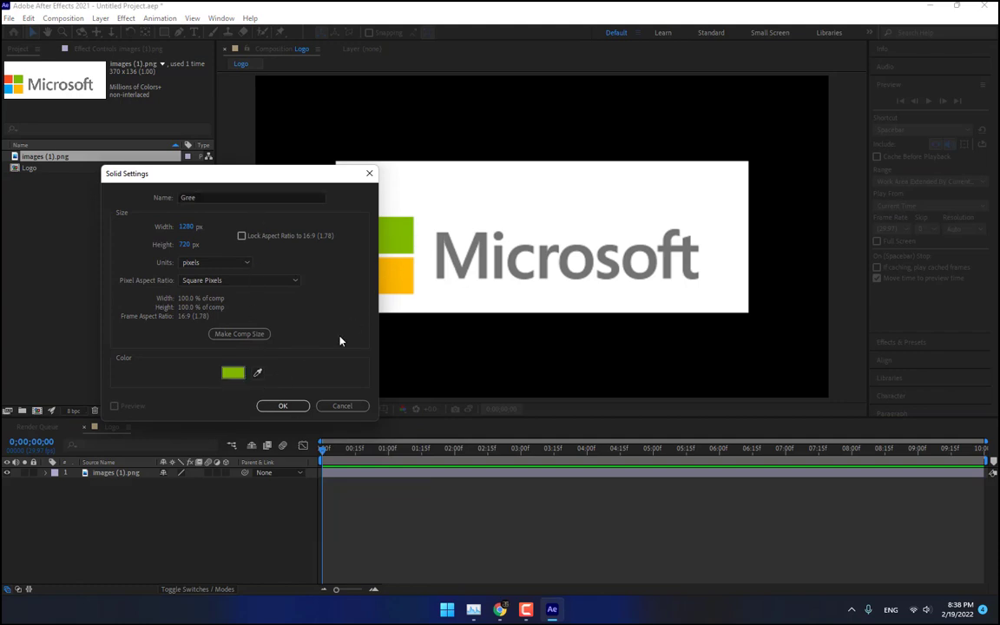
left_click(282, 405)
Step: Hide the Gree solid and draw a rectangular mask on it that matches the logo's green square
left_click(7, 472)
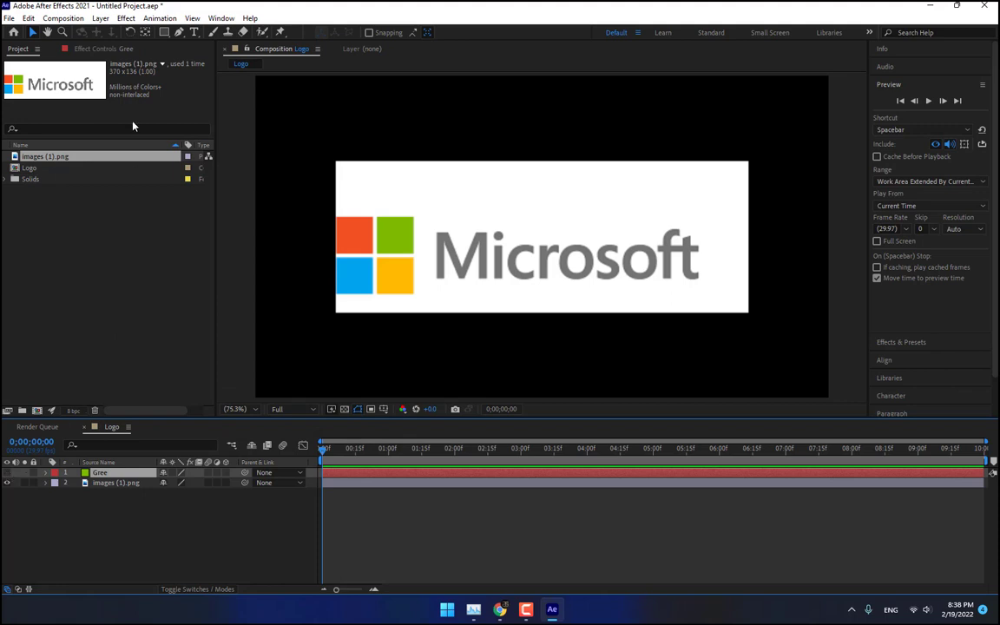
left_click(165, 33)
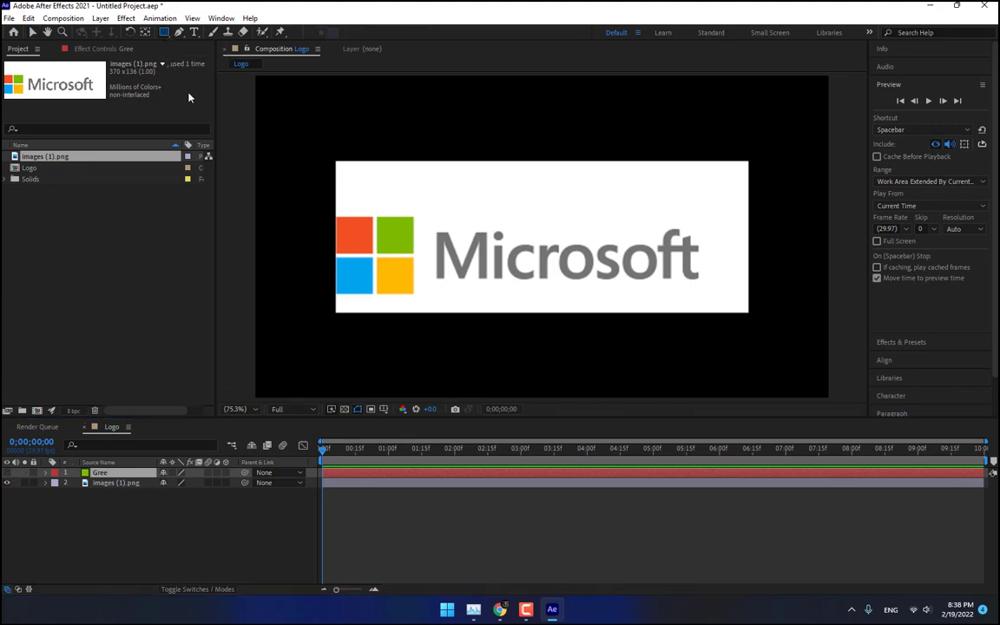
scroll(370, 236, "up", 2)
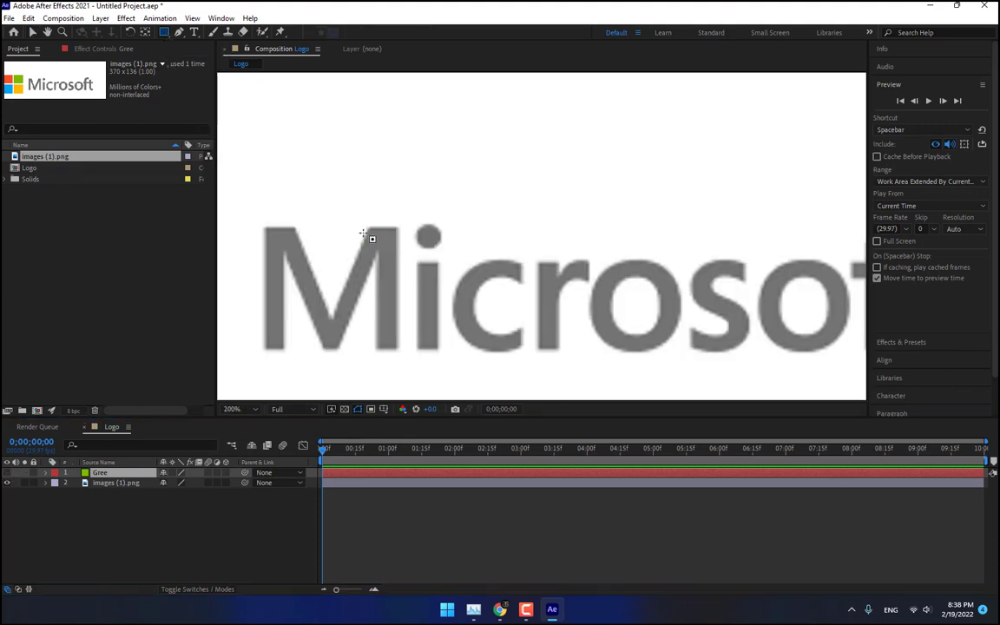
left_click_drag(349, 247, 666, 206)
mouse_move(521, 144)
left_mouse_down()
mouse_move(453, 196)
mouse_move(422, 243)
left_mouse_up()
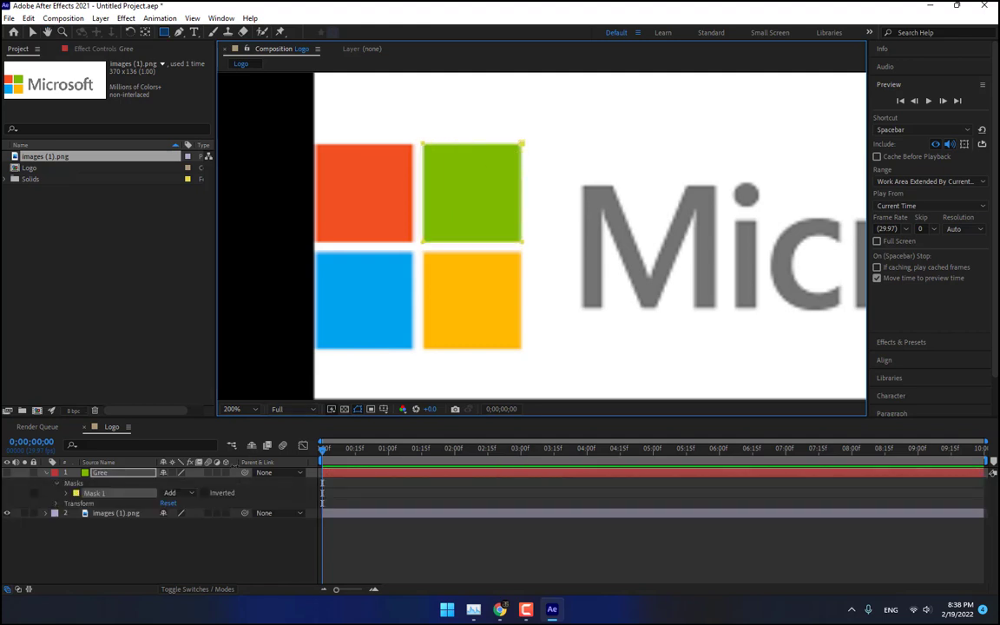
left_click(123, 541)
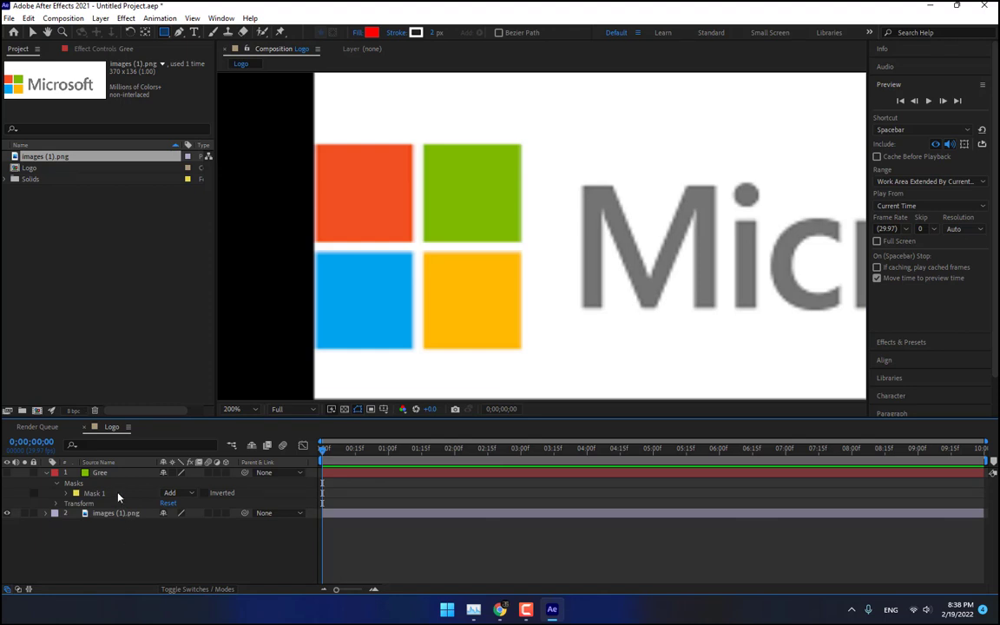
Step: Create a hidden solid named Orange in the colour of the logo's orange-red square and mask it to that square
key("ctrl+shift+y")
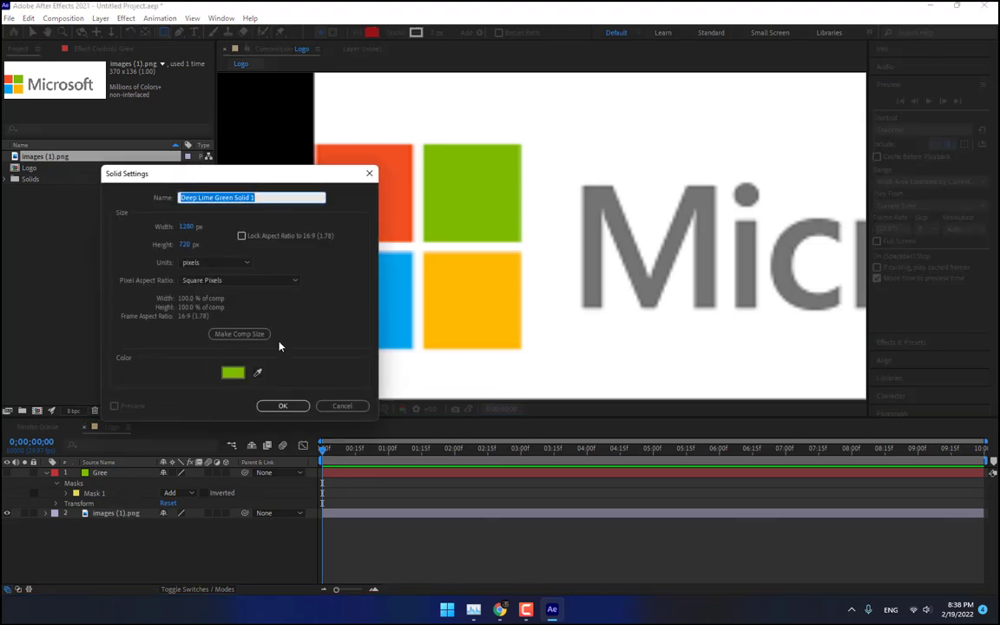
left_click(258, 372)
left_click(243, 202)
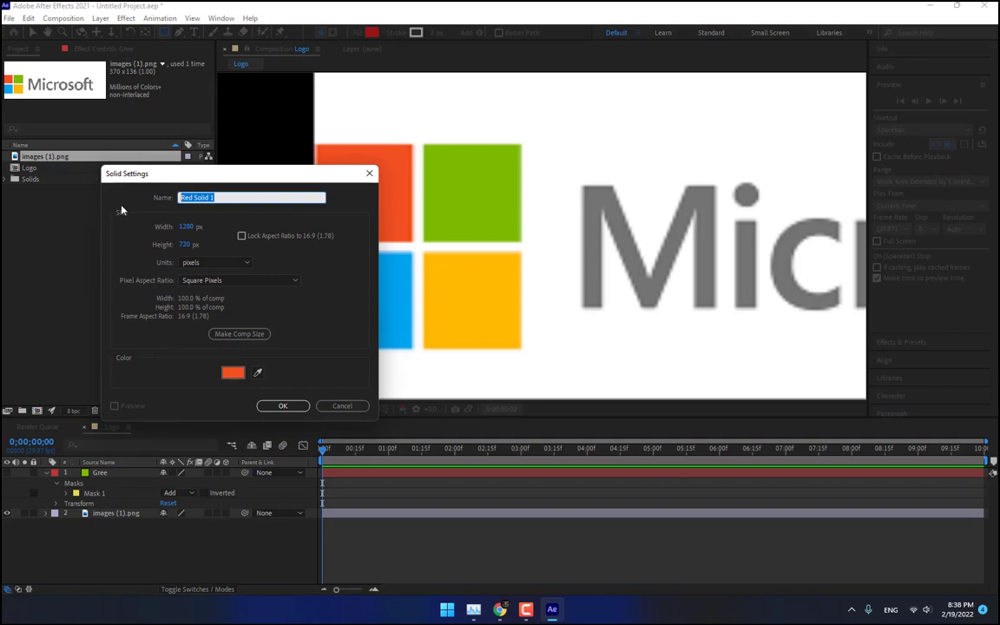
type("R")
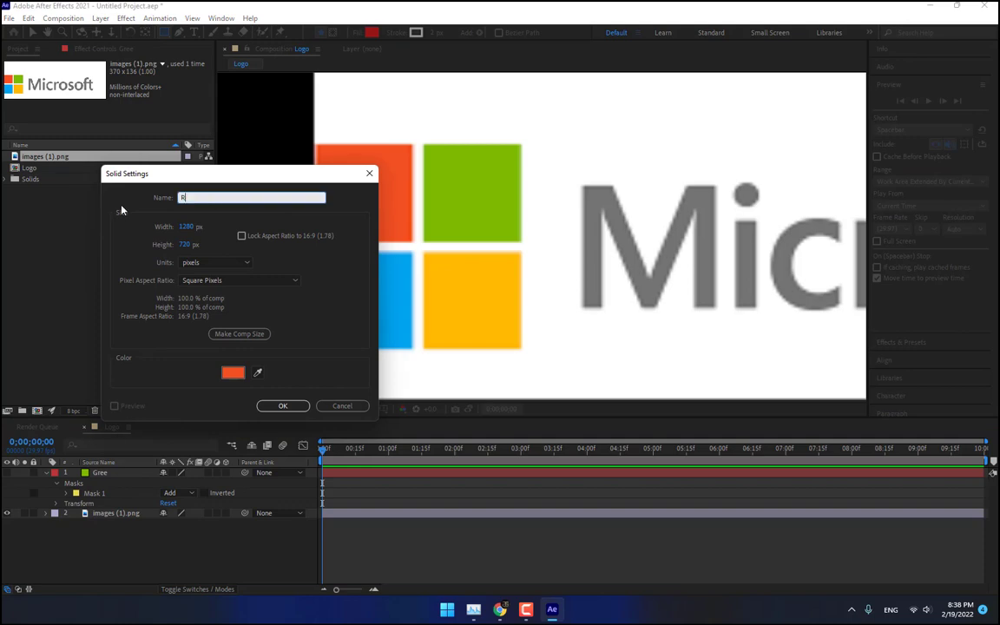
key("BackSpace")
type("Orange")
key("Return")
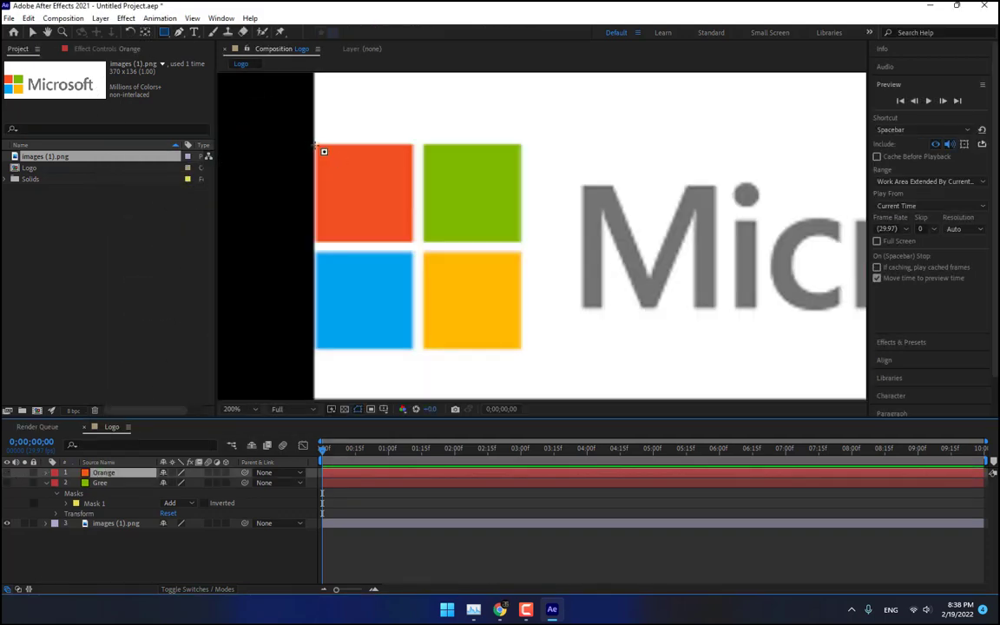
mouse_move(316, 145)
left_mouse_down()
mouse_move(351, 204)
mouse_move(411, 241)
left_mouse_up()
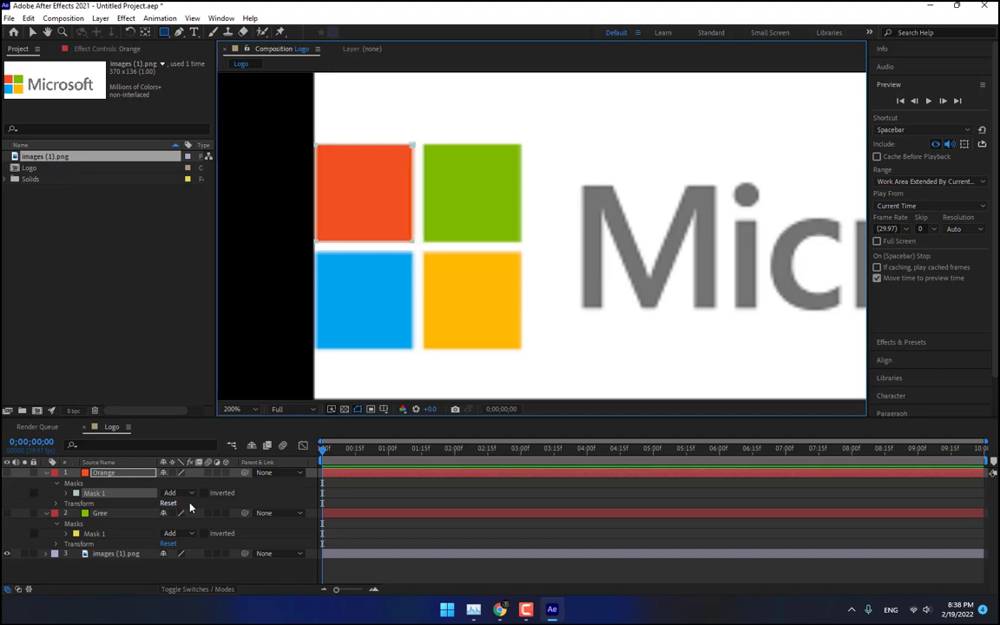
left_click(267, 498)
Step: Create a 1280 x 720 solid named Blue, sampling its colour from the logo's blue square
key("ctrl+y")
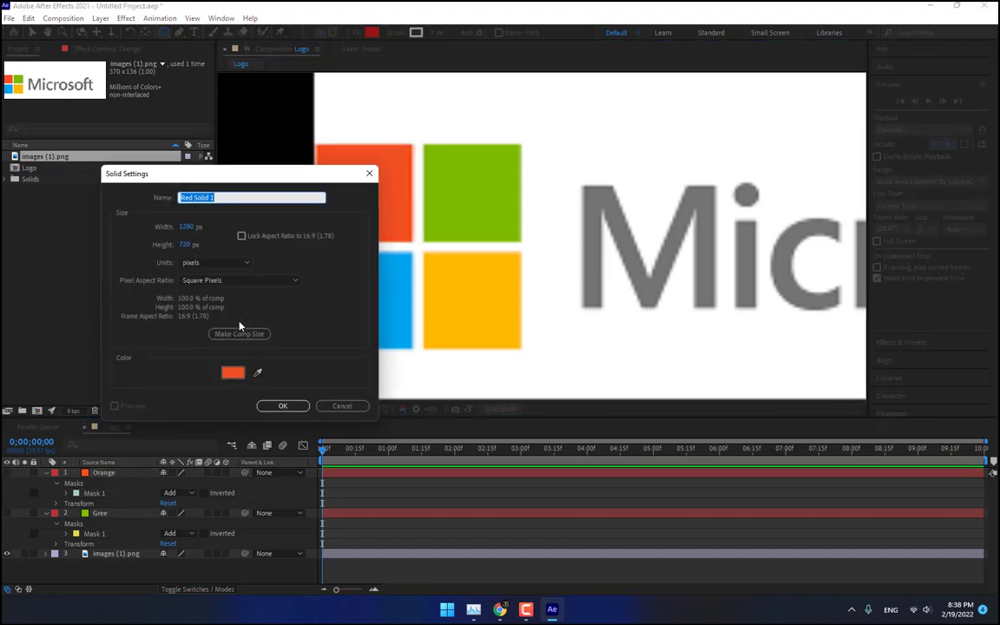
left_click(257, 372)
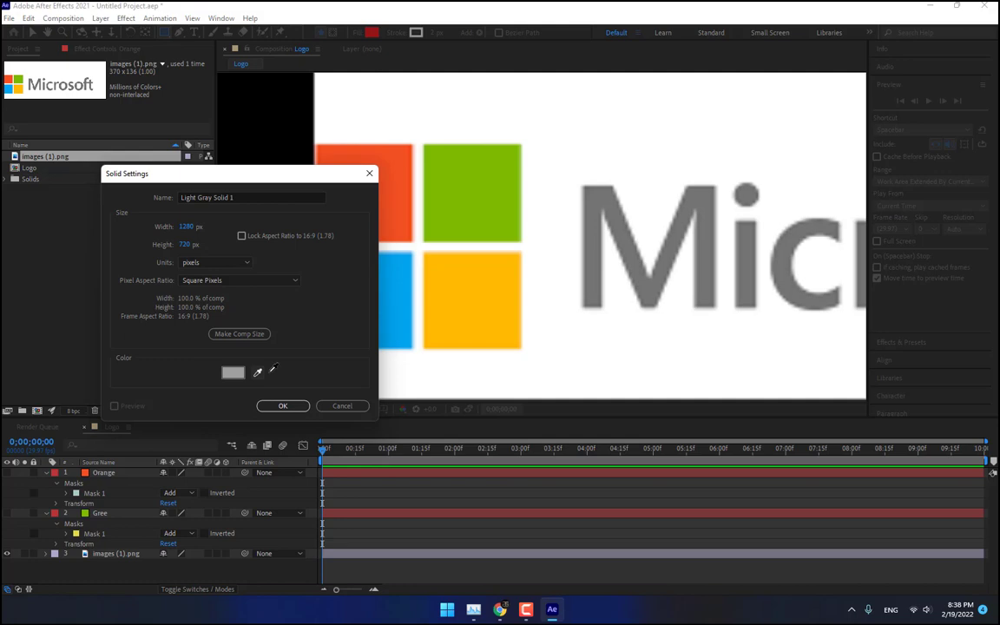
left_click(402, 284)
type("Blue")
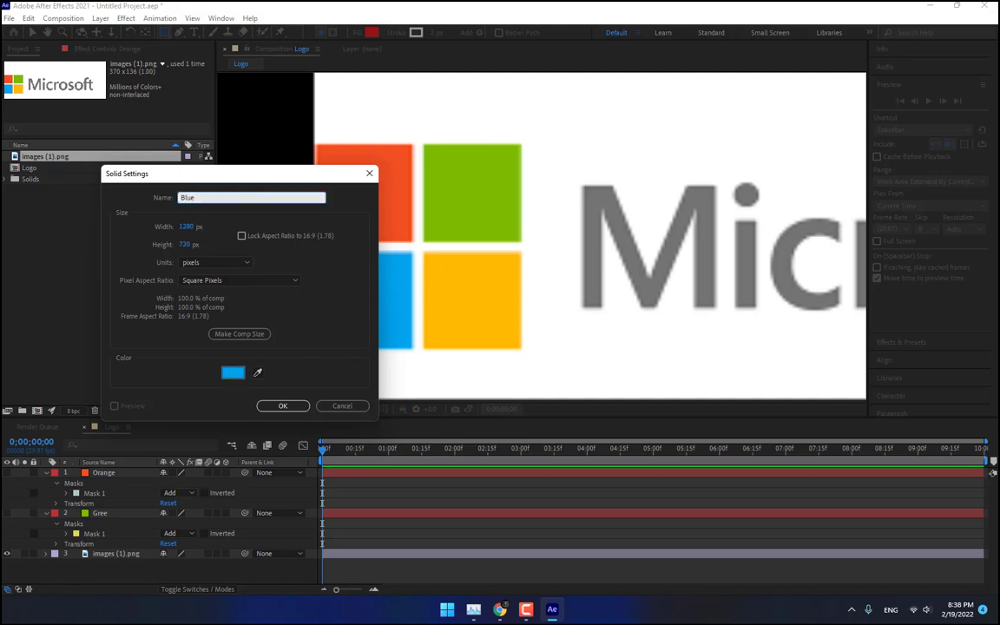
key("Return")
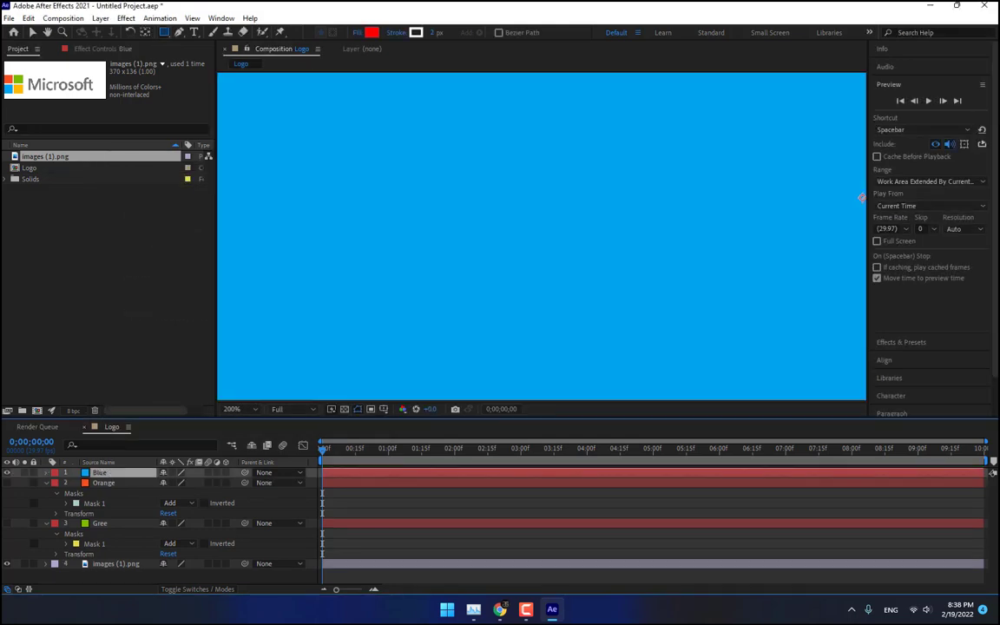
Step: Hide the Blue solid and draw a rectangular mask on it that matches the logo's blue square
left_click(7, 473)
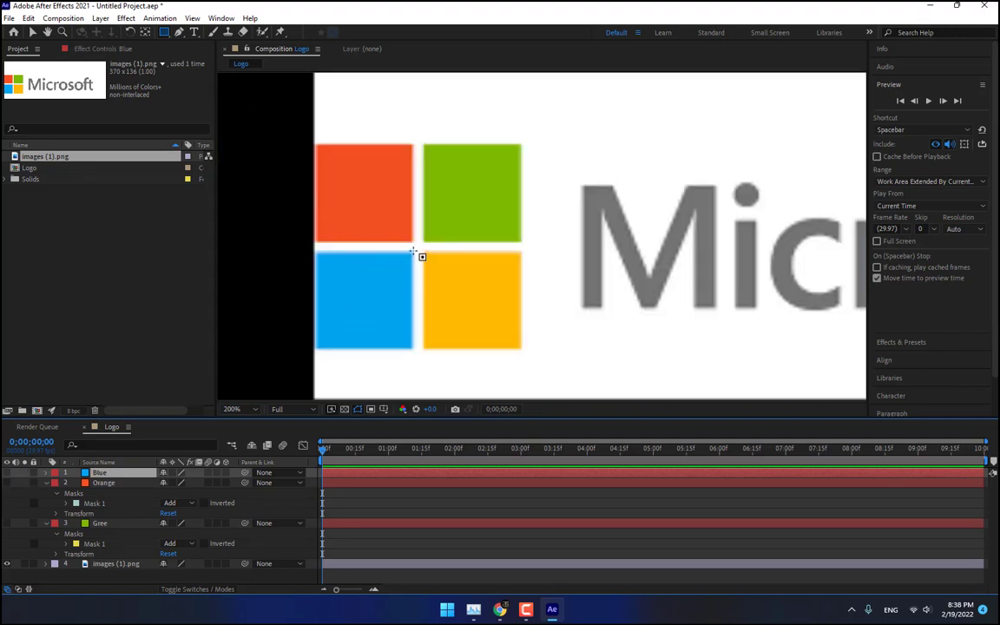
left_click_drag(413, 252, 314, 349)
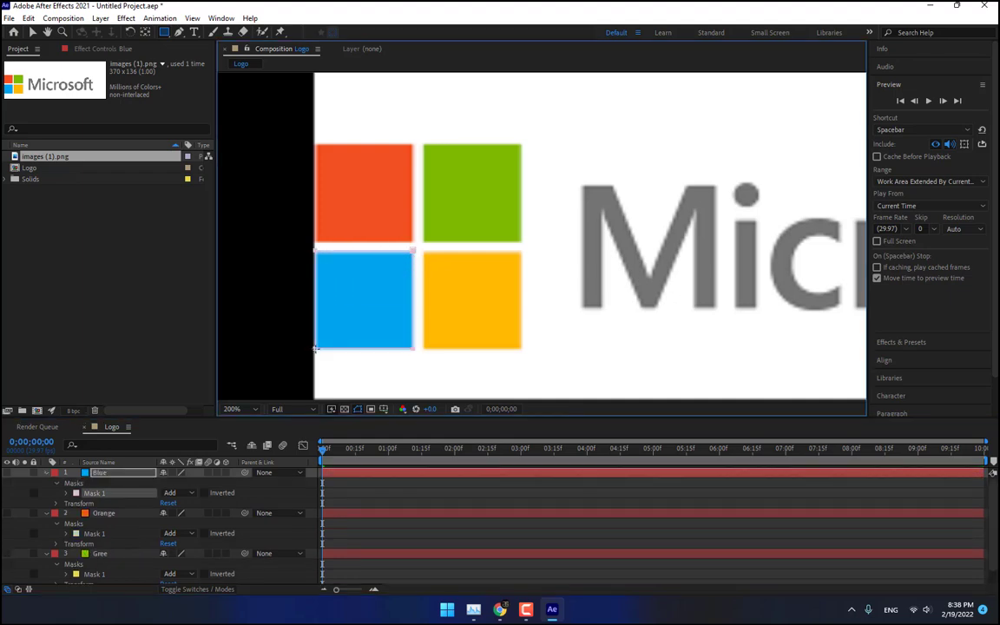
left_click(359, 498)
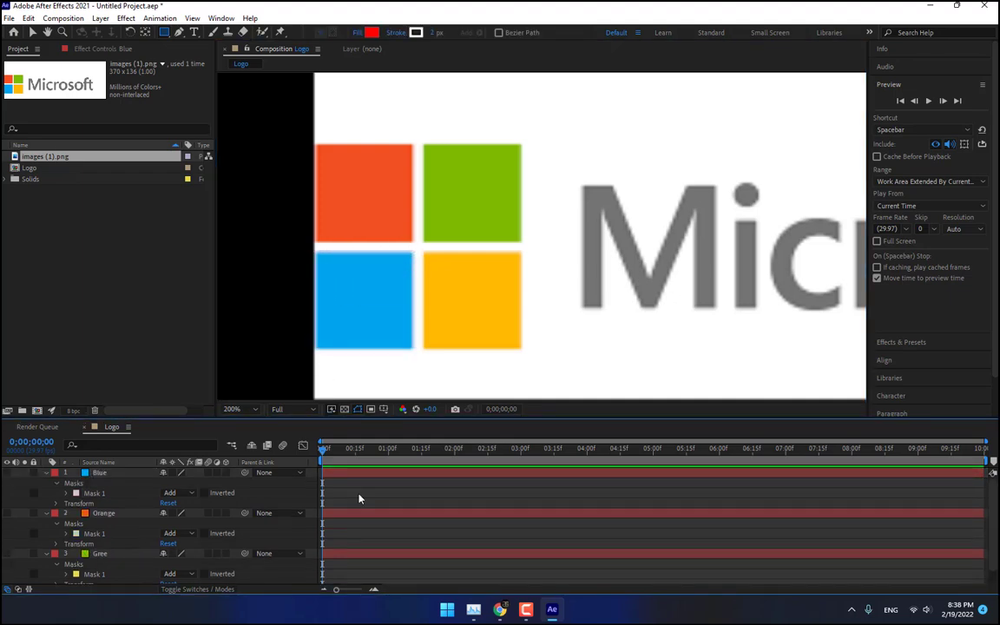
Step: Create a solid named Yellow with its colour sampled from the logo's yellow square, and hide the layer
key("ctrl+shift+y")
left_click(257, 373)
left_click(448, 299)
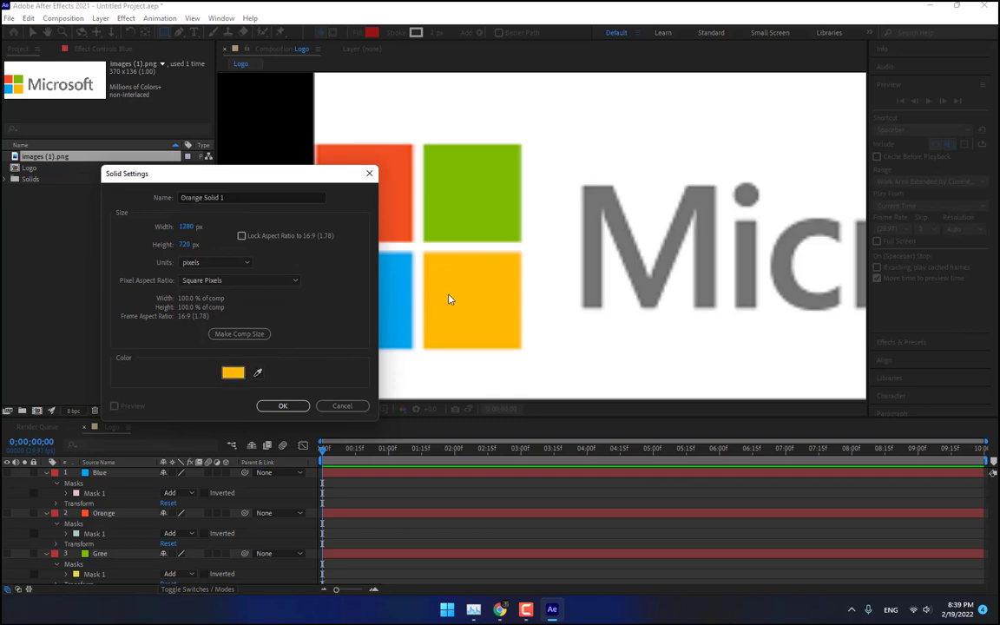
left_click(245, 198)
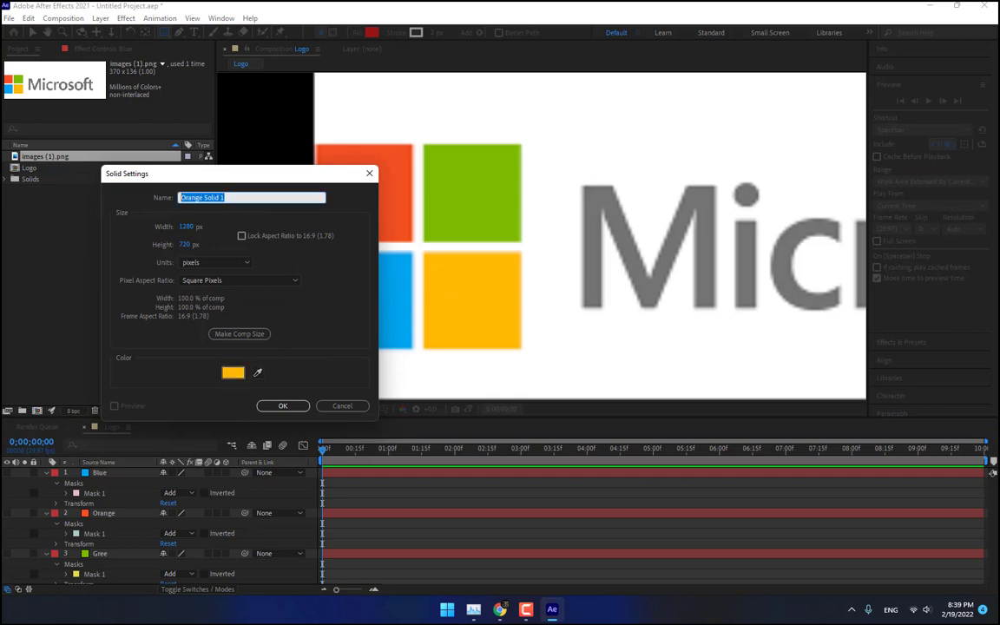
type("Yellw")
key("Return")
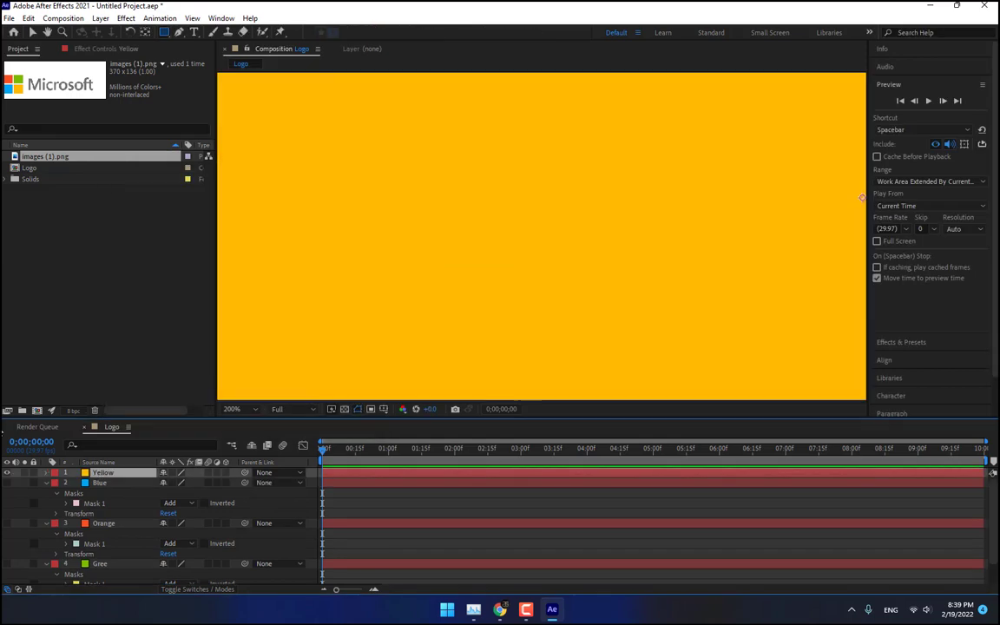
left_click(7, 473)
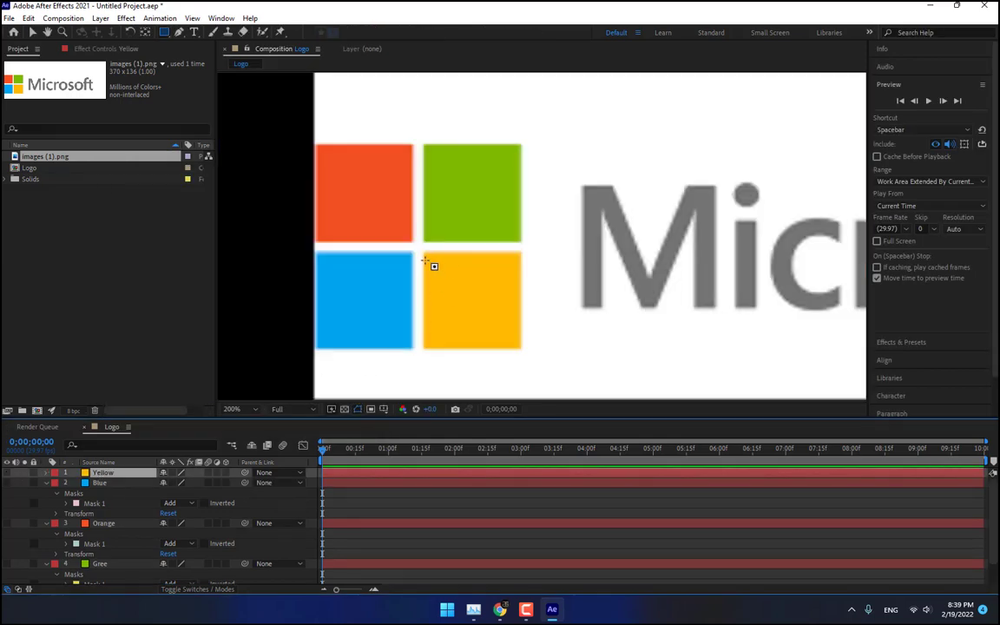
Step: Draw a rectangular mask on the Yellow solid matching the logo's yellow square, and collapse the properties of all layers
left_click_drag(422, 251, 522, 350)
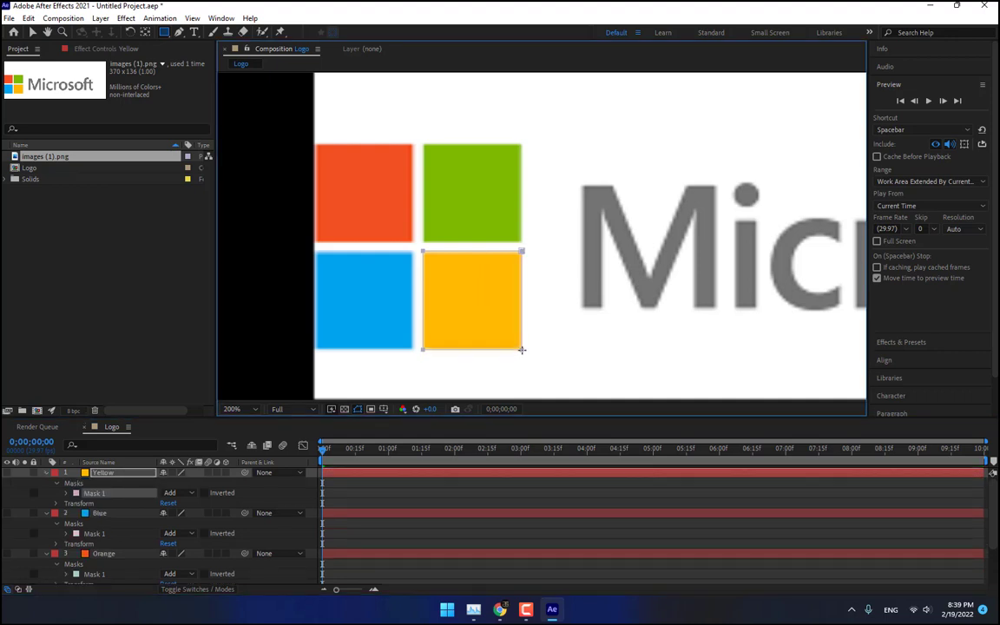
scroll(146, 507, "down", 2)
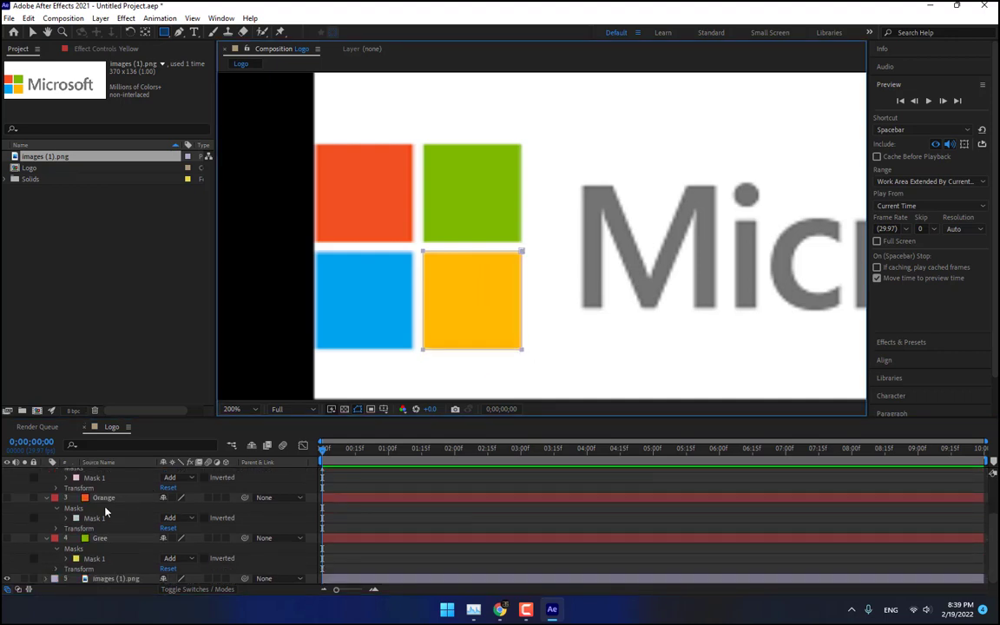
key("ctrl+a")
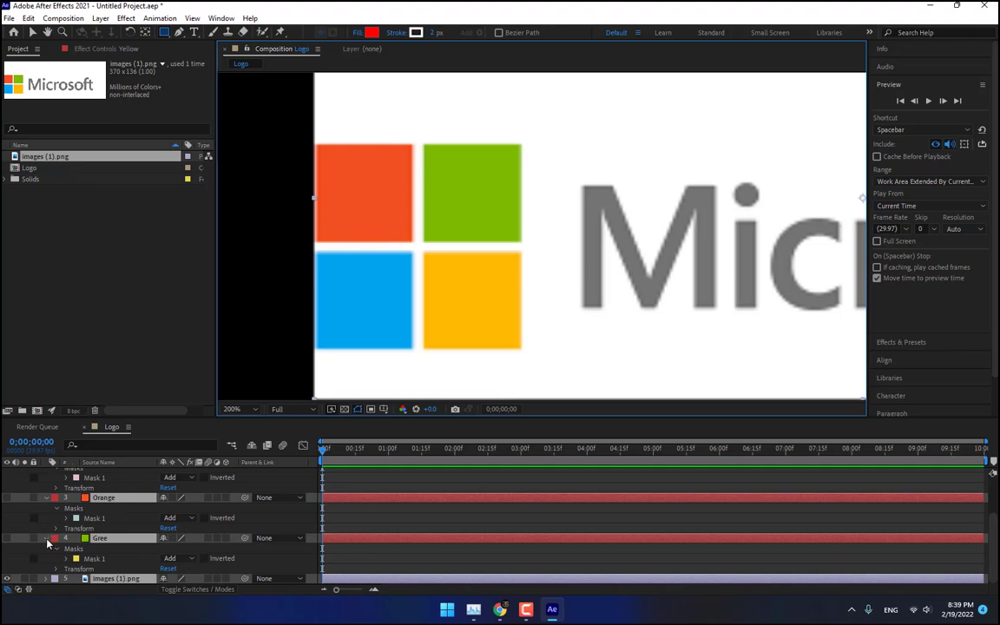
left_click(46, 539)
left_click(215, 539)
scroll(447, 330, "down", 2)
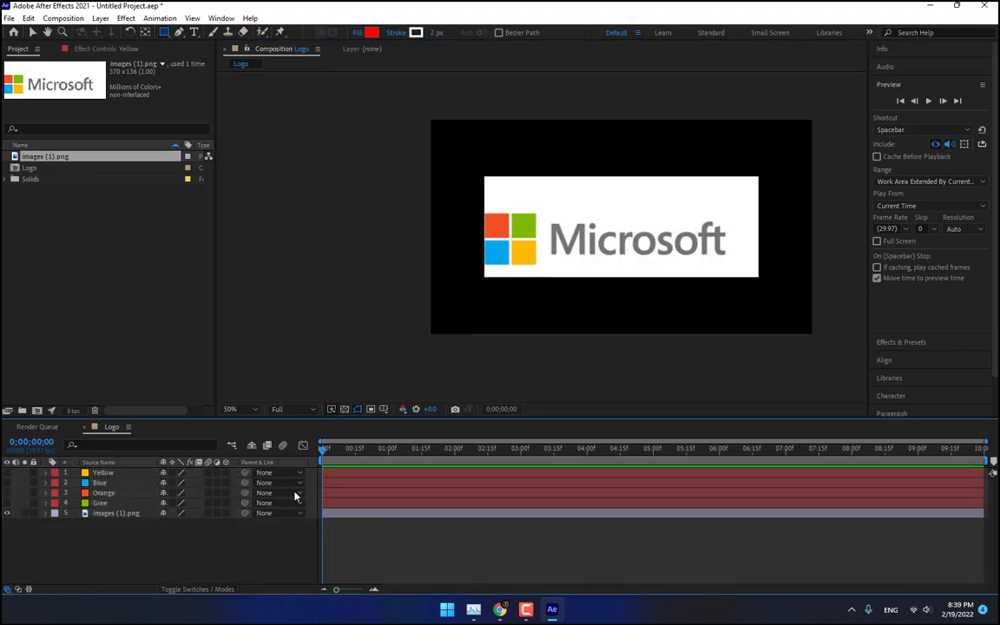
Step: Create a 1280 x 720 solid named Microsoft, keeping the default yellow colour, and hide the layer
right_click(232, 539)
mouse_move(279, 393)
left_click(407, 427)
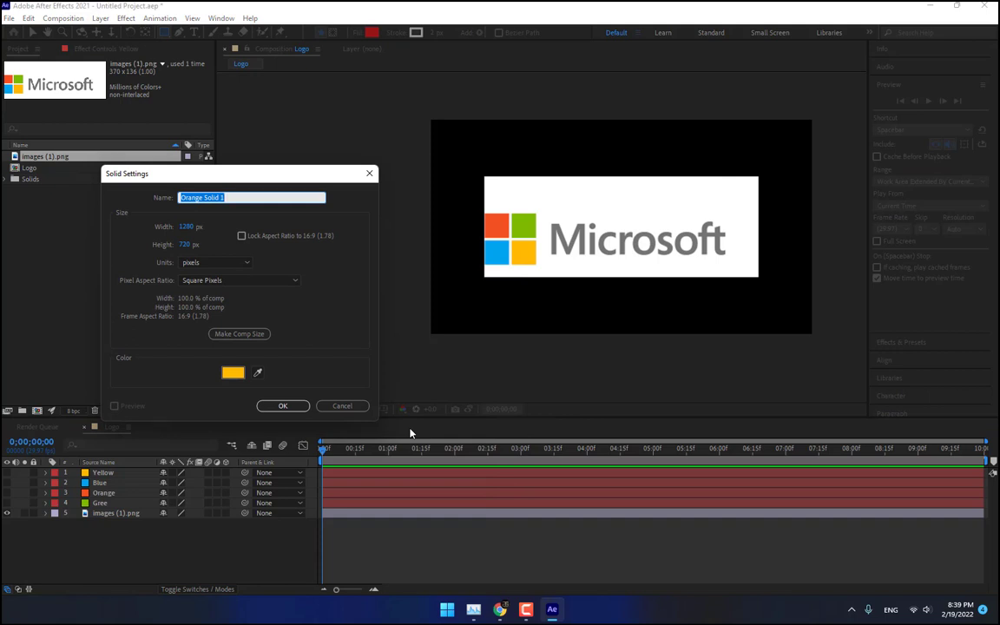
type("M")
type("icrosoft")
key("Return")
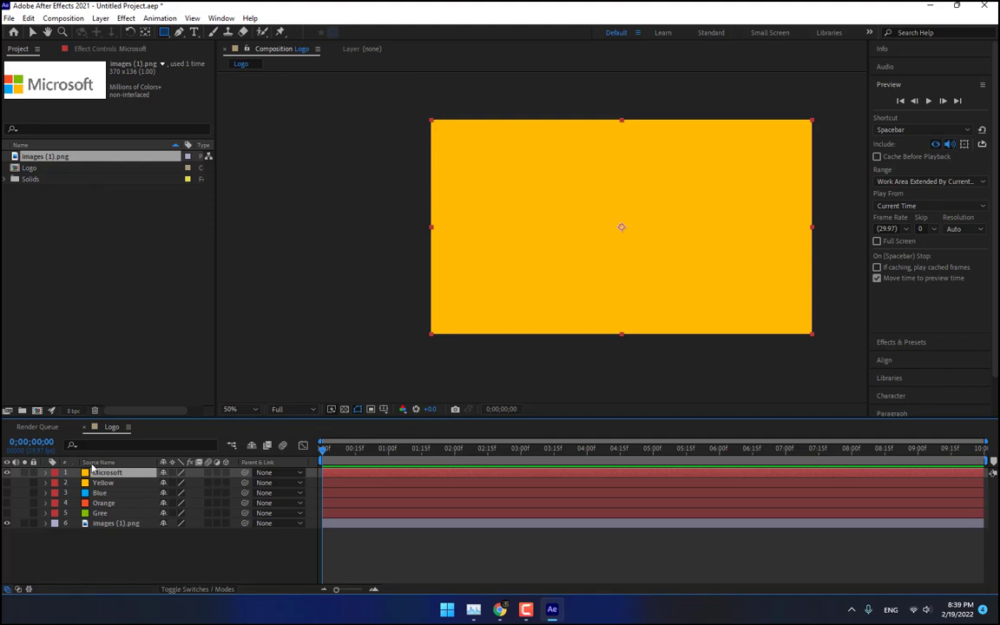
left_click(7, 472)
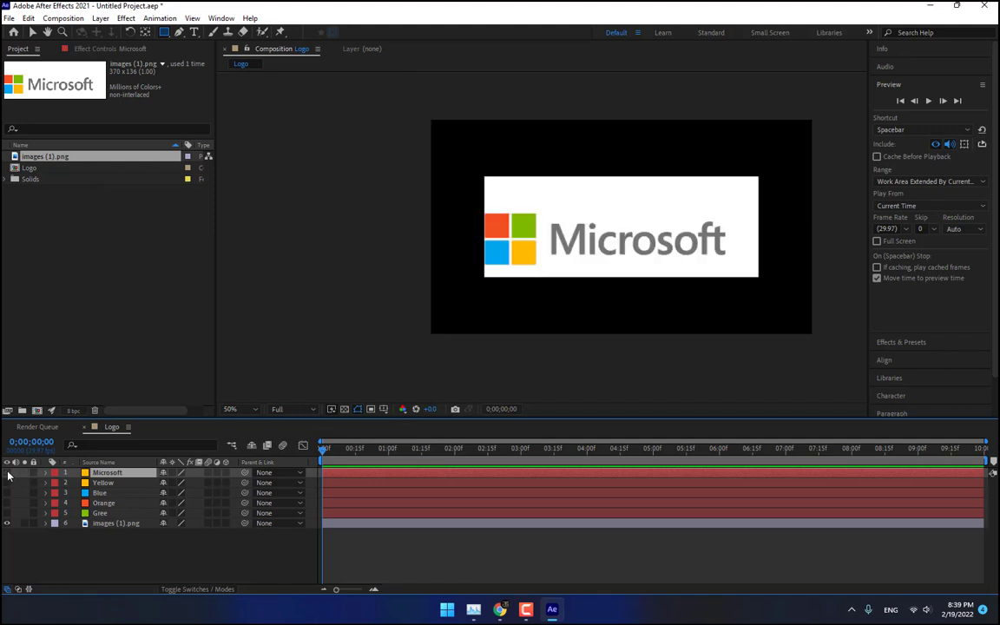
Step: Delete the imported logo image layer, images (1).png, from the composition
left_click(104, 483)
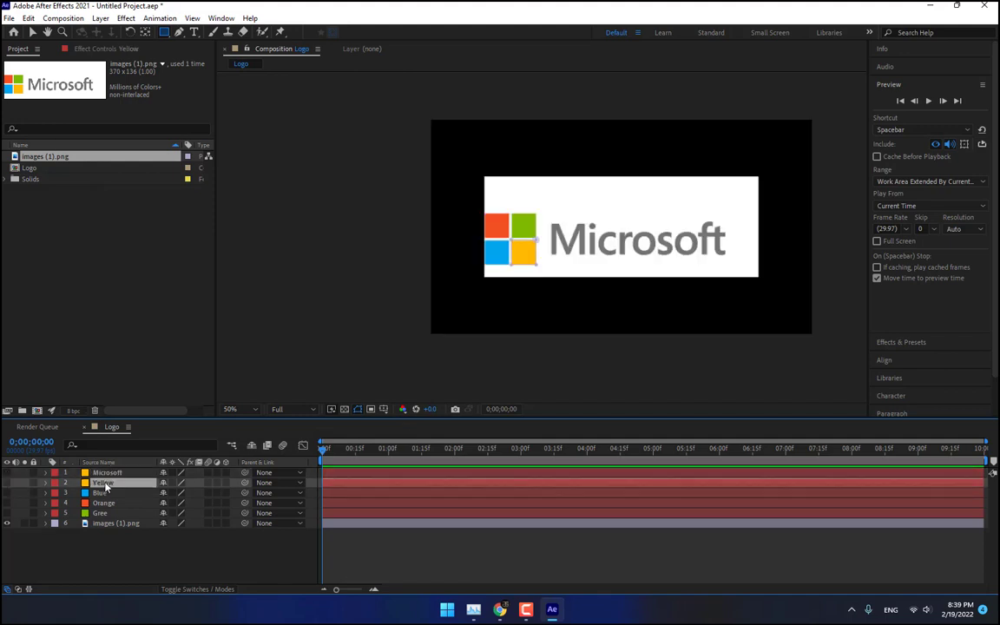
left_click(104, 522)
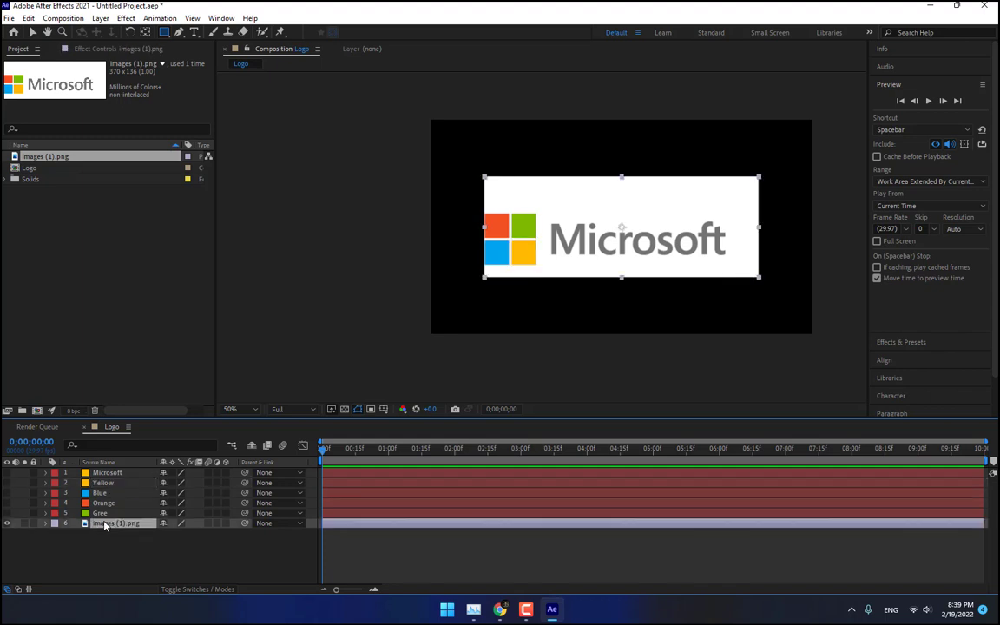
key("Delete")
Step: Apply the Video Copilot Saber effect to the Gree solid and make that layer visible
left_click(100, 512)
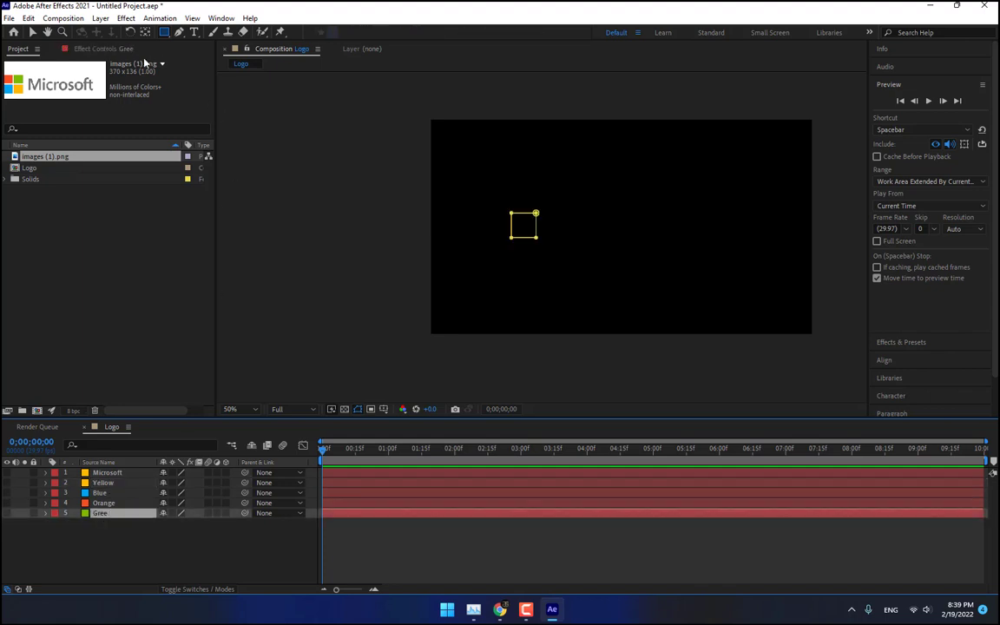
left_click(126, 17)
mouse_move(200, 548)
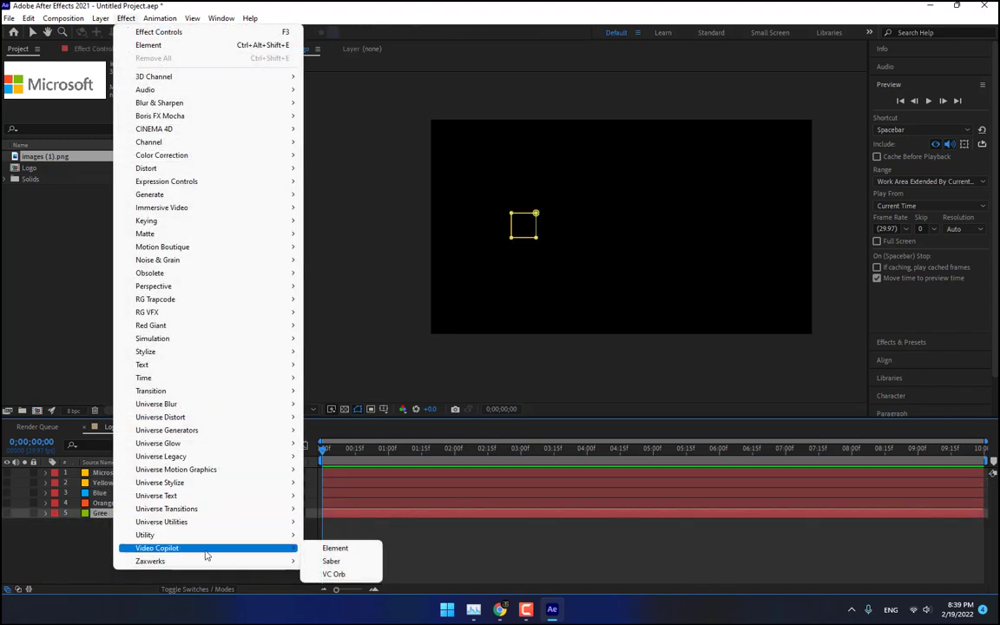
left_click(331, 562)
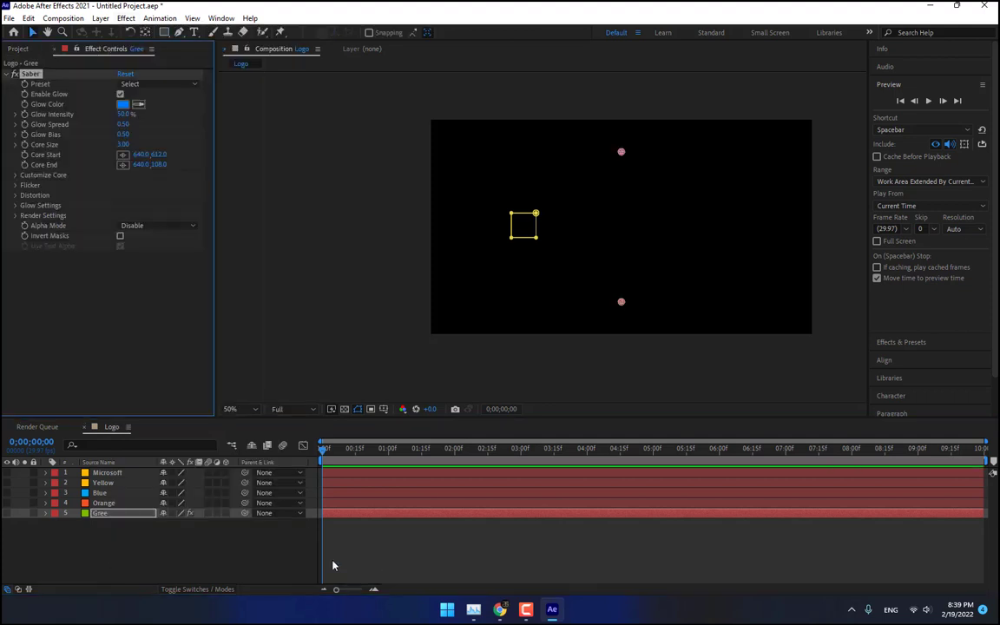
left_click(7, 513)
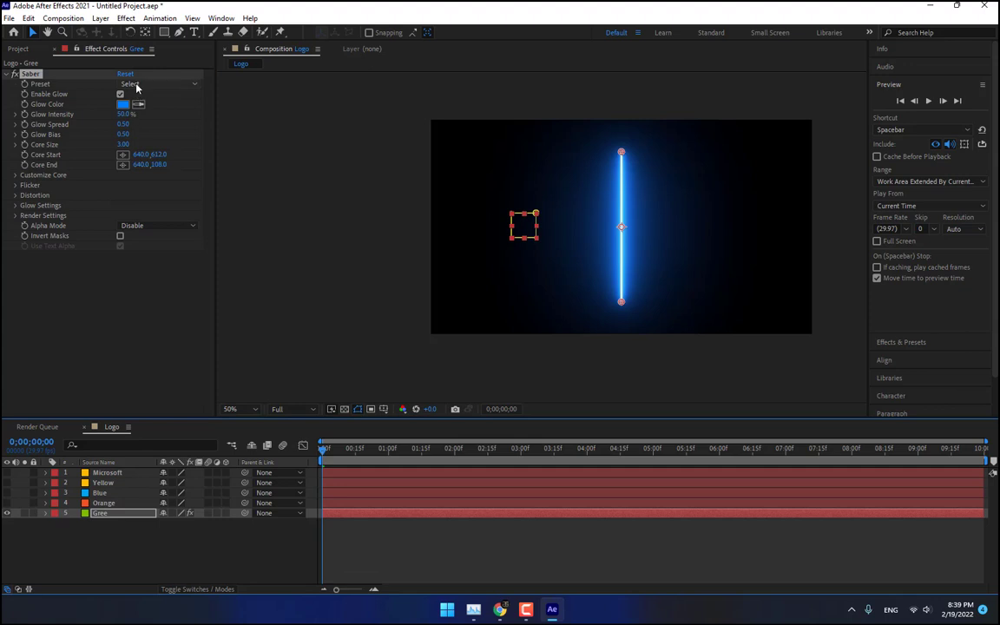
Step: Set the Core Type of the Gree layer's Saber effect to Layer Masks
left_click(14, 176)
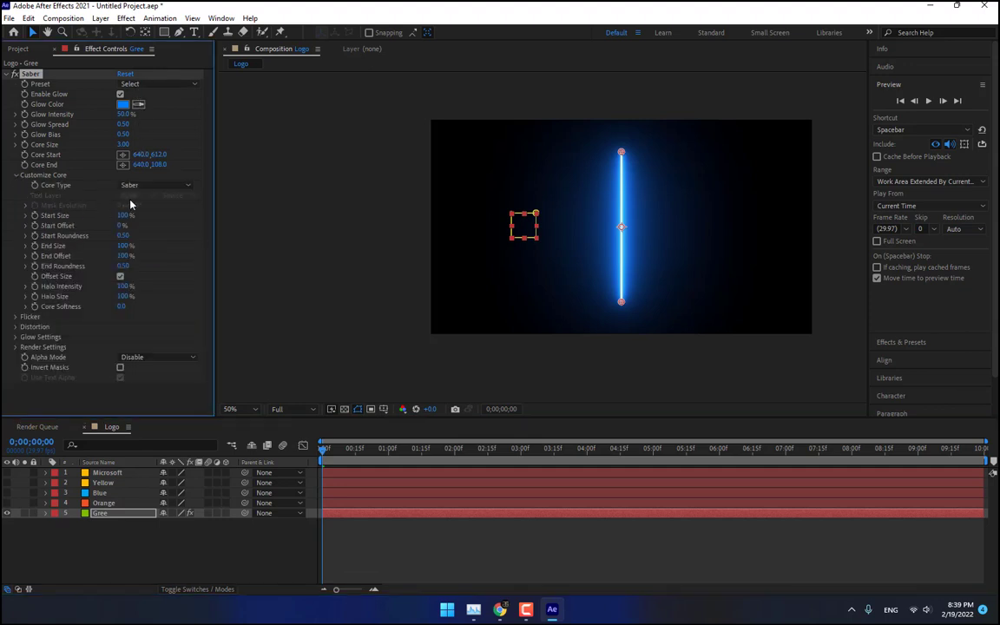
left_click(126, 185)
left_click(173, 216)
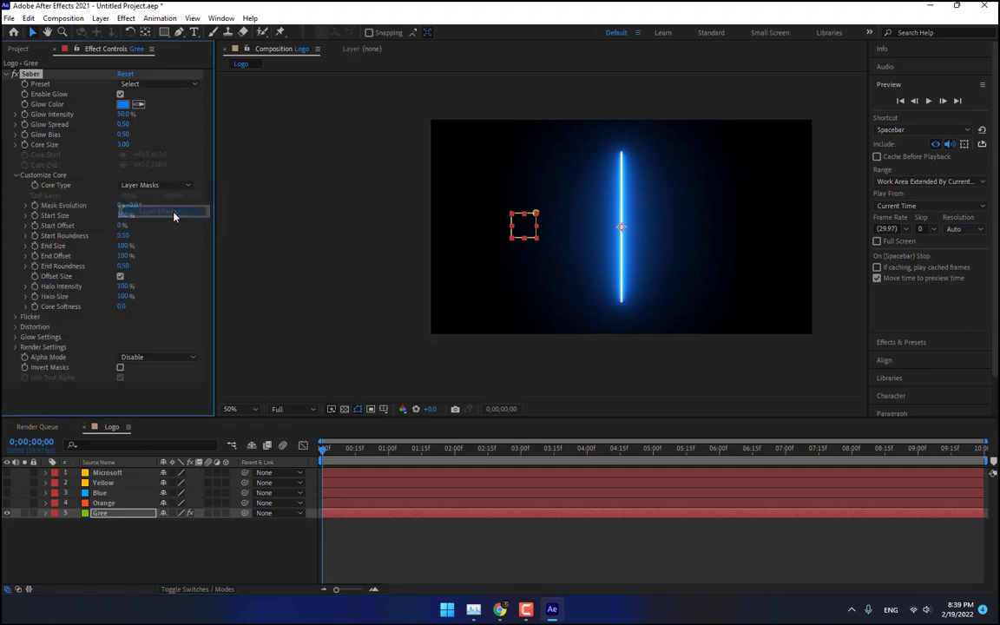
scroll(547, 234, "up", 2)
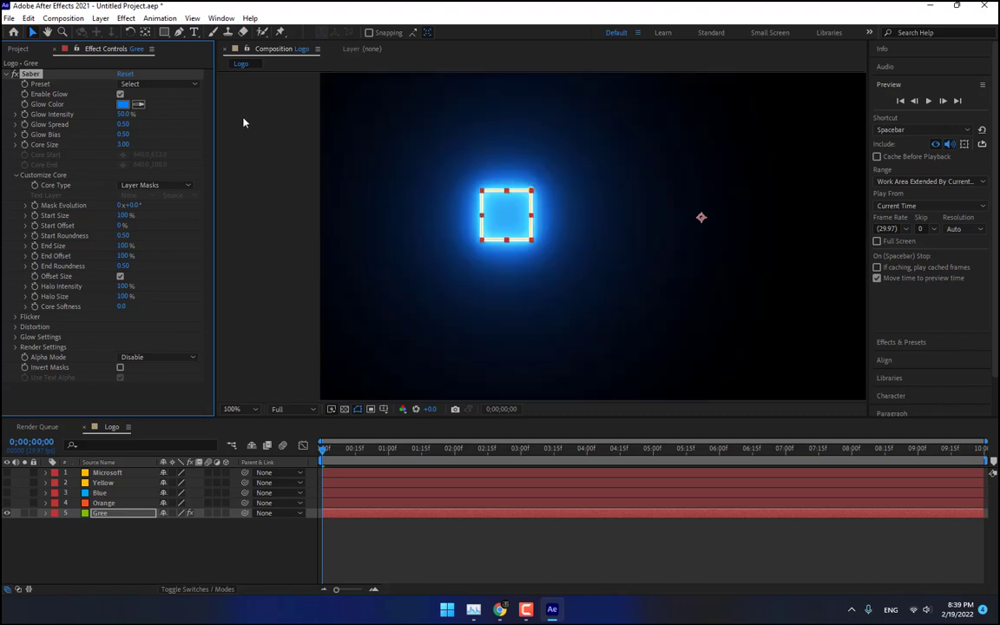
Step: Apply the Energize preset to the Gree layer's Saber effect, with Glow Intensity 38.1% and Core Size 1.29
left_click(178, 83)
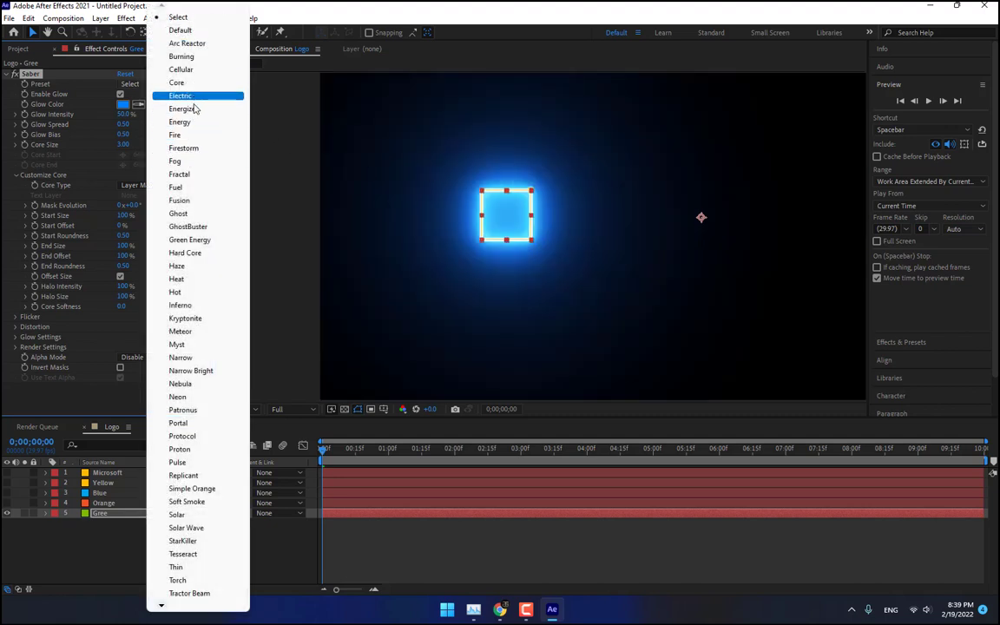
left_click(195, 109)
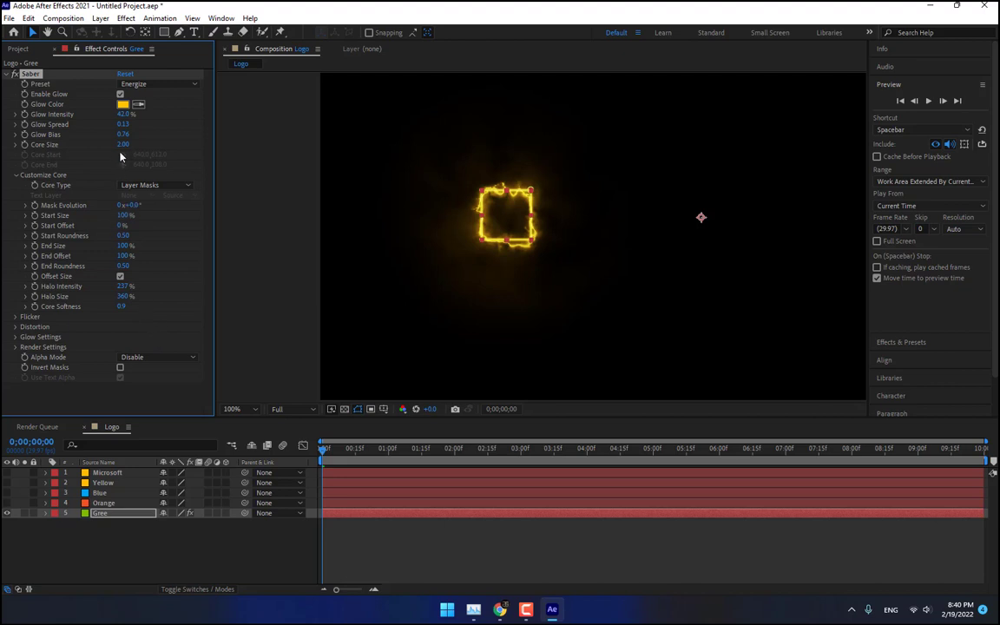
mouse_move(122, 144)
left_mouse_down()
mouse_move(91, 144)
mouse_move(114, 113)
mouse_move(103, 113)
mouse_move(129, 134)
left_mouse_up()
left_click(192, 315)
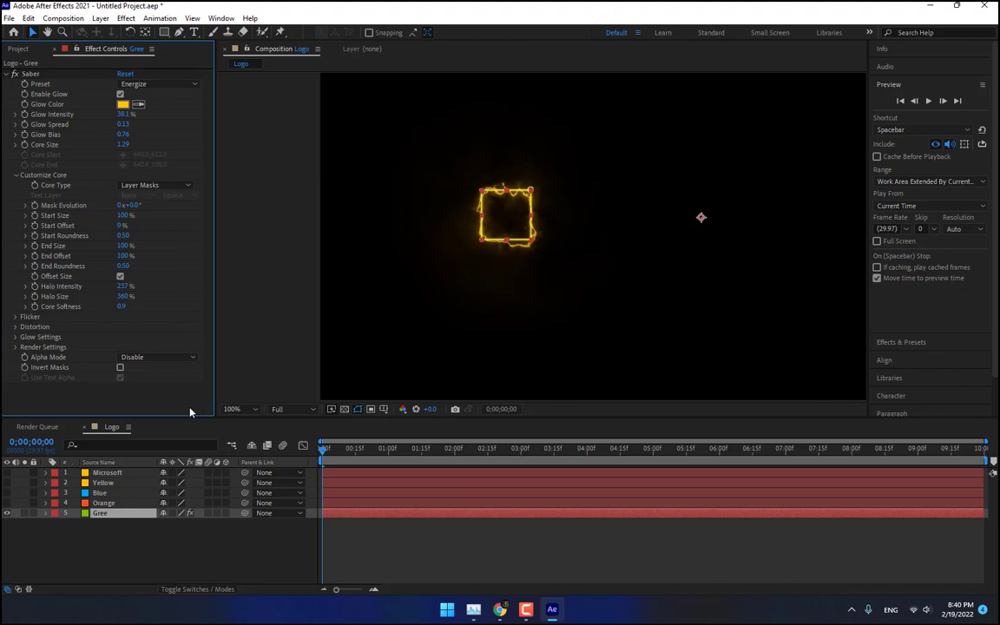
Step: Copy the Saber effect from the Gree layer to the Orange layer and make the Orange layer visible
left_click(36, 75)
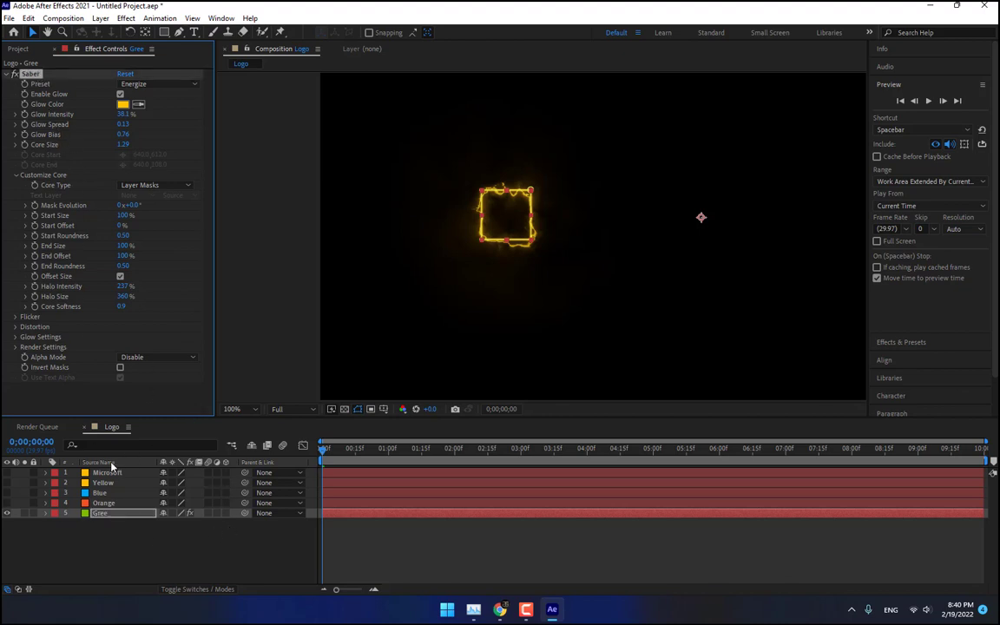
left_click(102, 504)
key("ctrl+v")
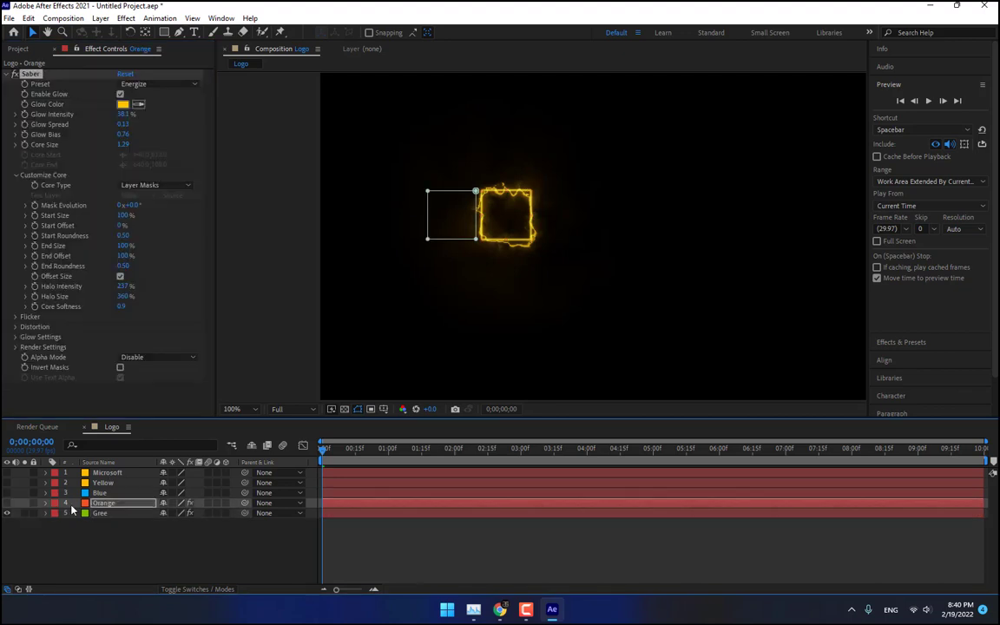
left_click(7, 503)
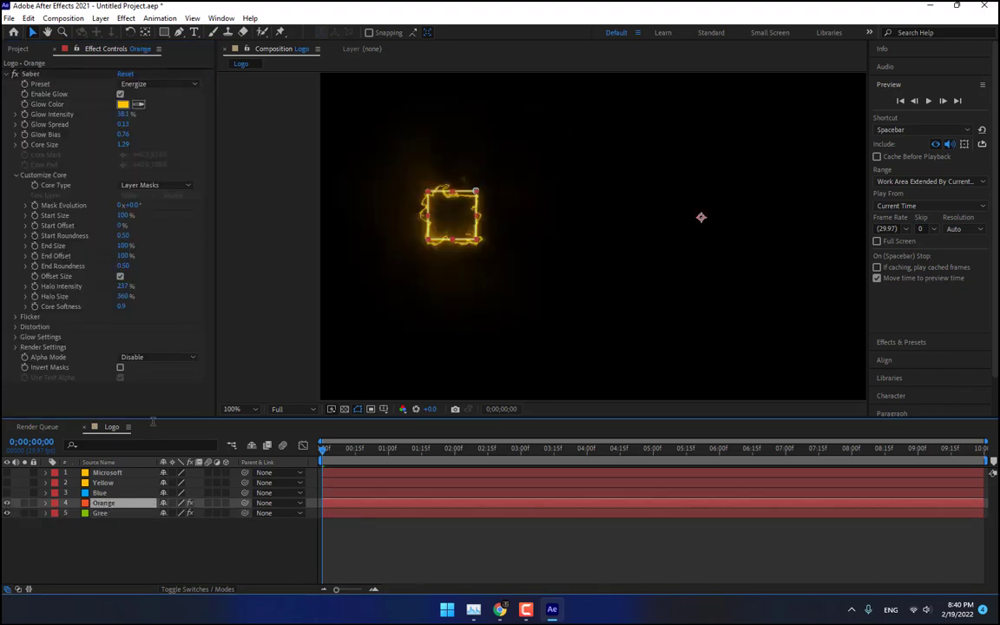
left_click(152, 185)
left_click(159, 215)
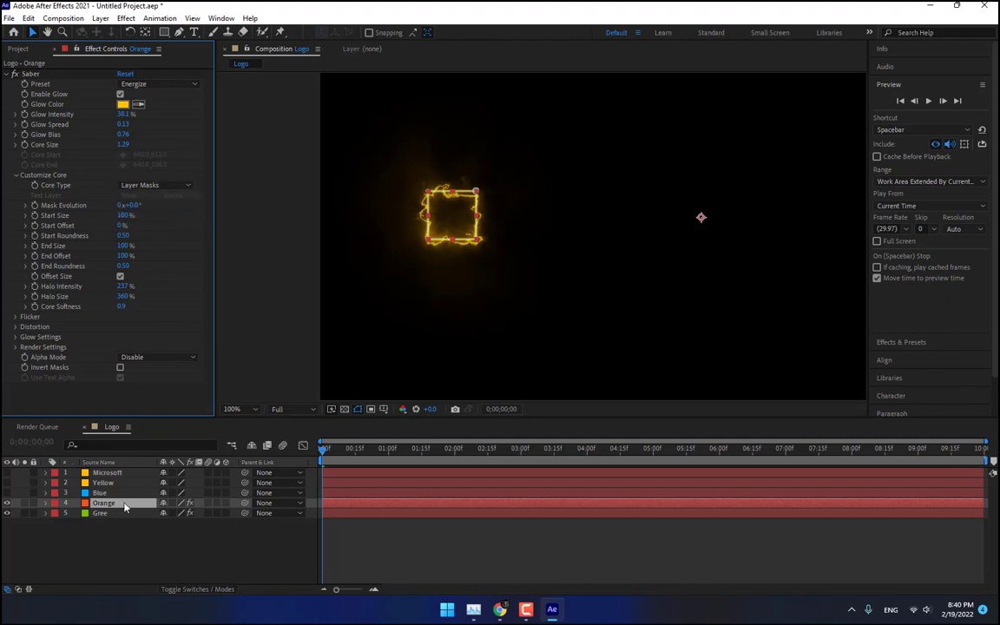
key("t")
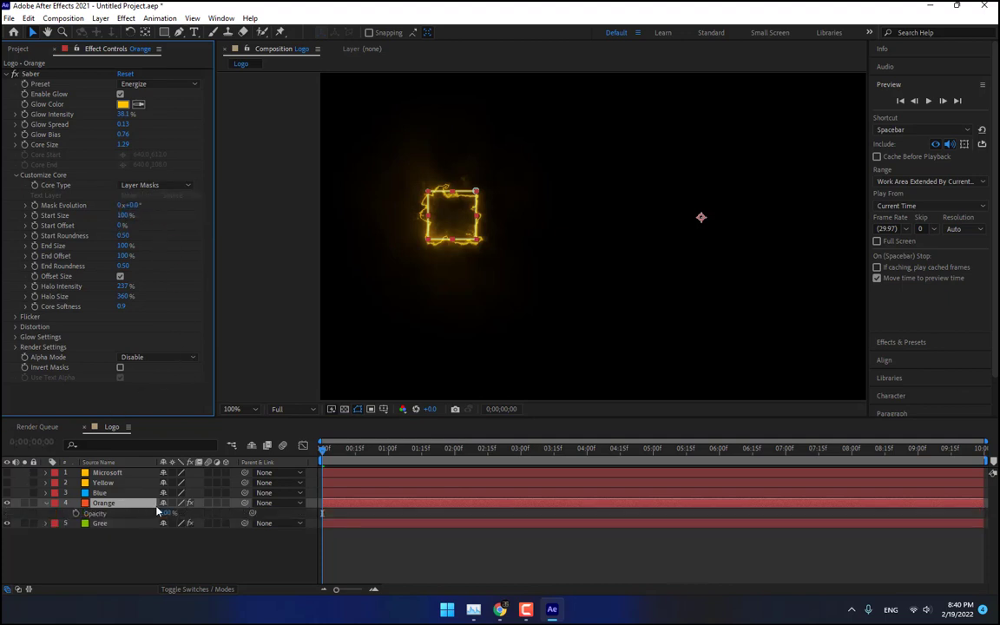
key("t")
Step: Show the layer modes and set the Orange layer's blending mode to Add
key("F4")
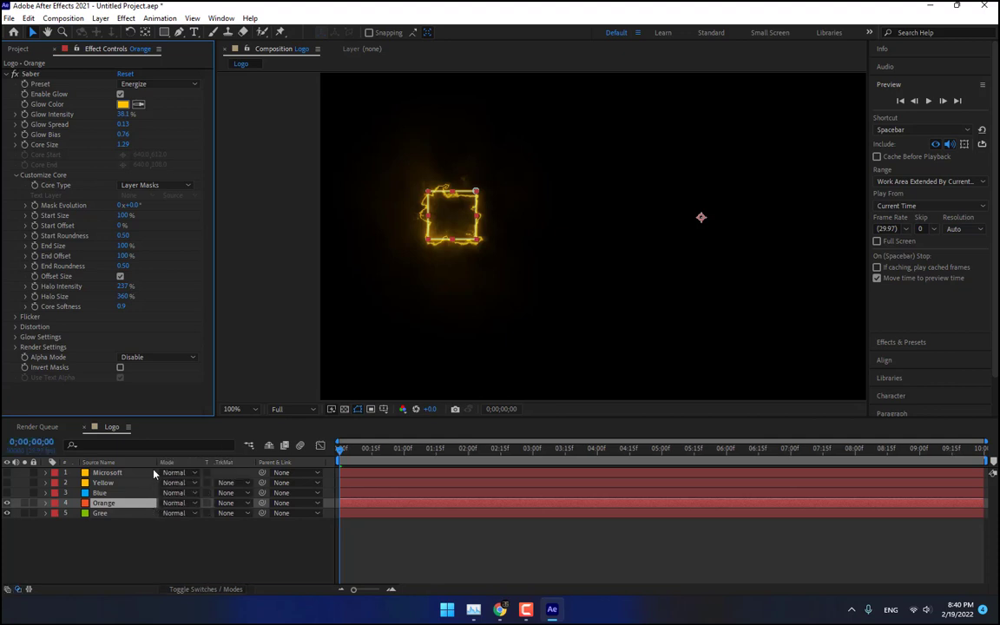
left_click(178, 502)
left_click(217, 193)
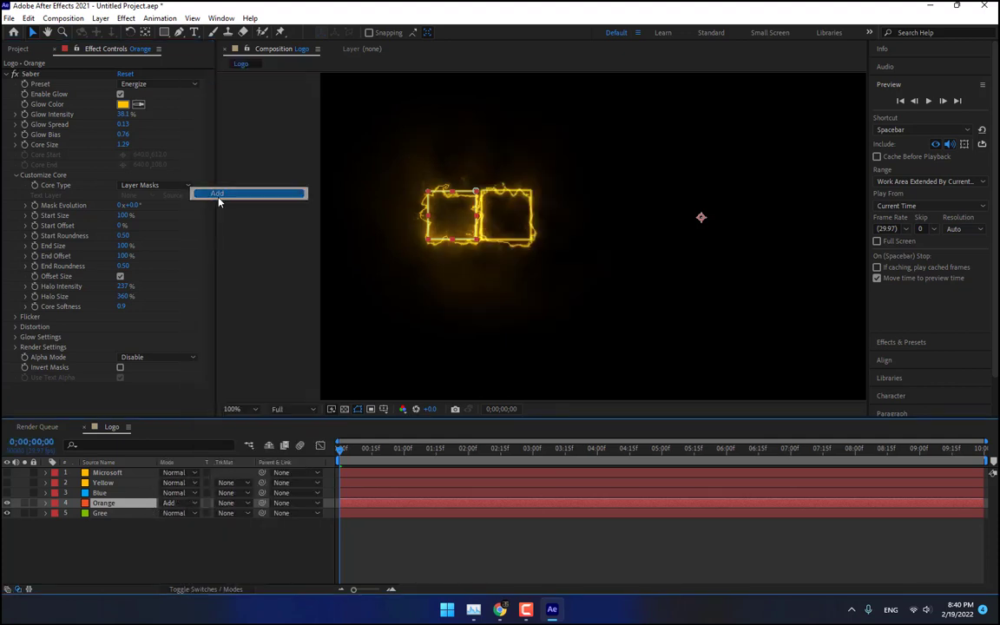
Step: Set the Orange layer's Saber Glow Color by sampling the orange-red of its own layer swatch
left_click(138, 105)
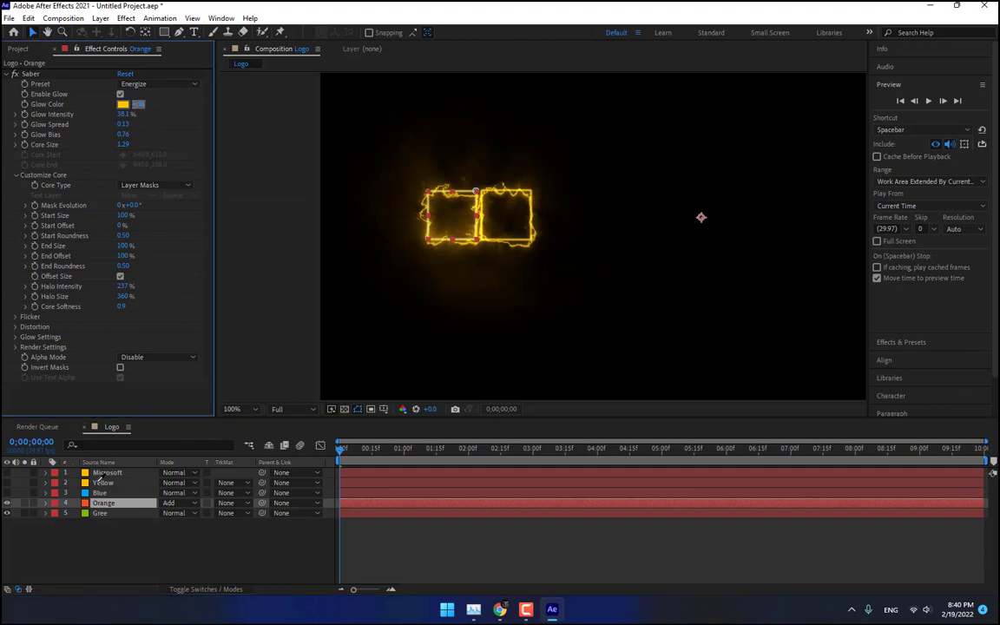
left_click(86, 502)
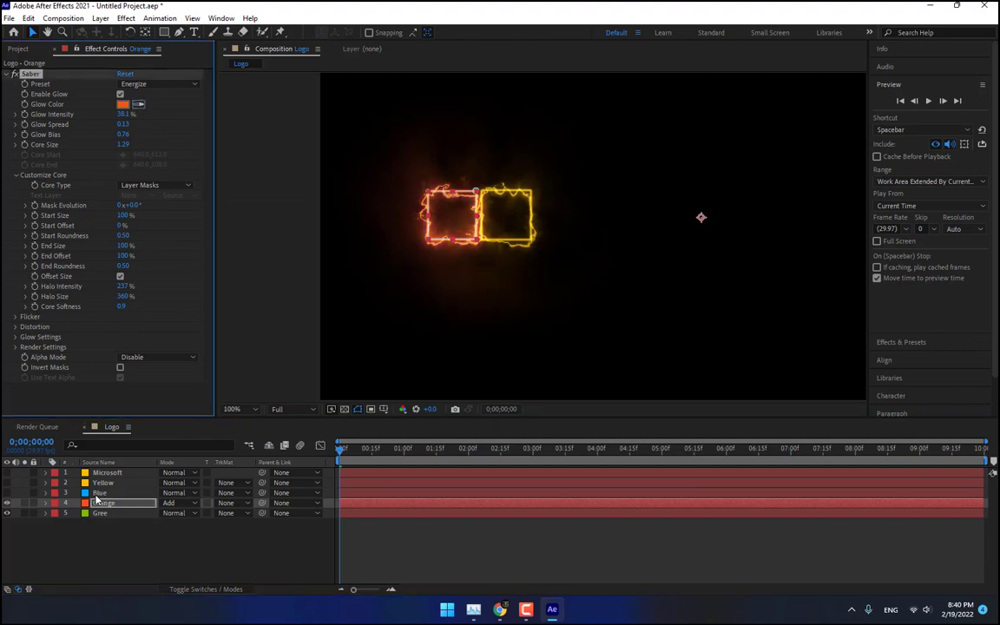
left_click(111, 505)
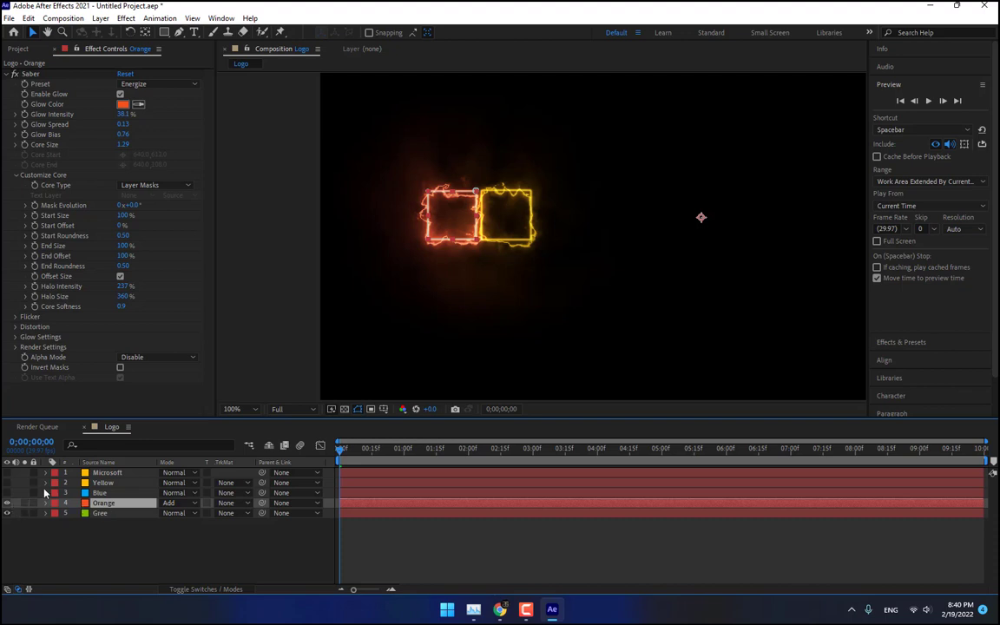
Step: Set the Gree layer's Saber Glow Color to the green sampled from its layer swatch, and deselect the layer
left_click(100, 514)
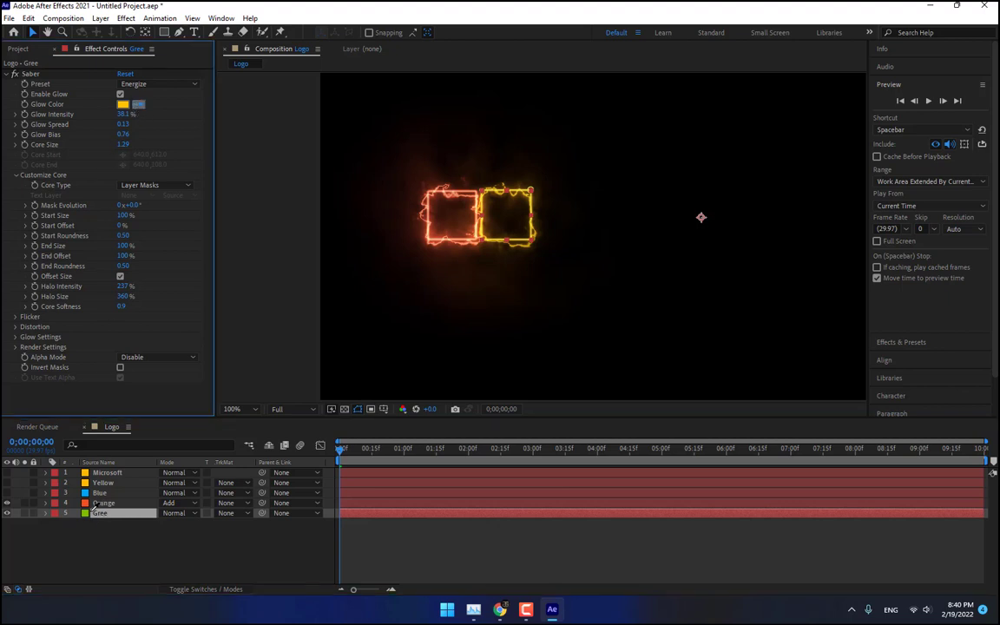
left_click(86, 513)
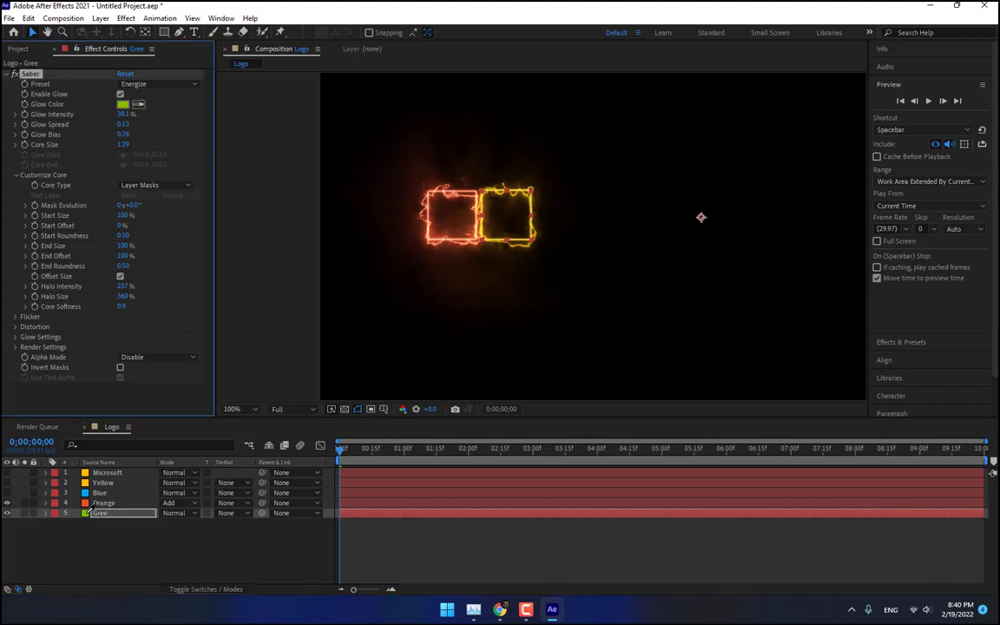
left_click(136, 552)
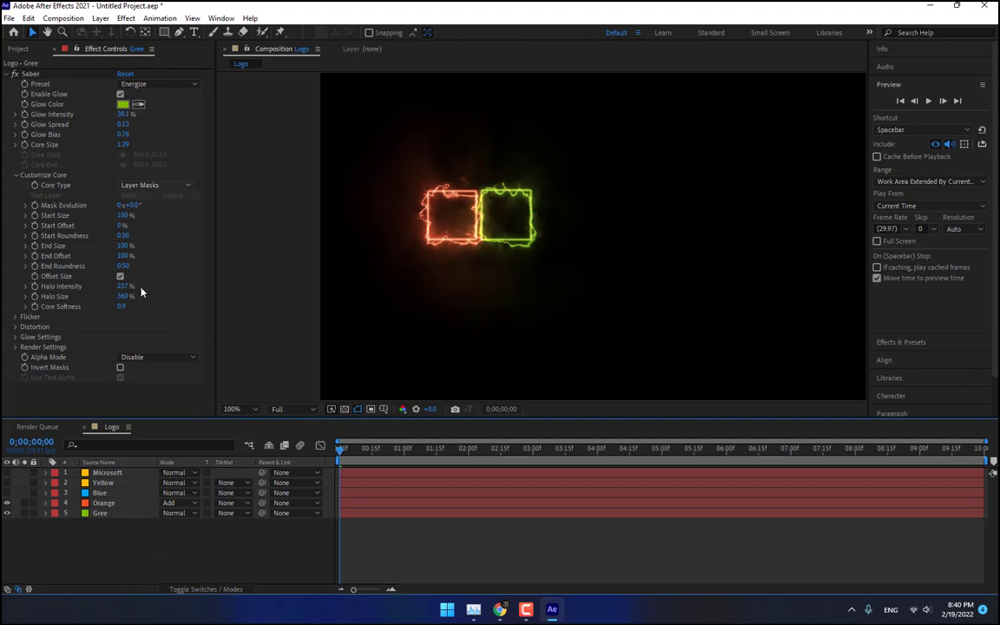
Step: Paste the copied Saber effect onto the Blue layer and make that layer visible
left_click(102, 493)
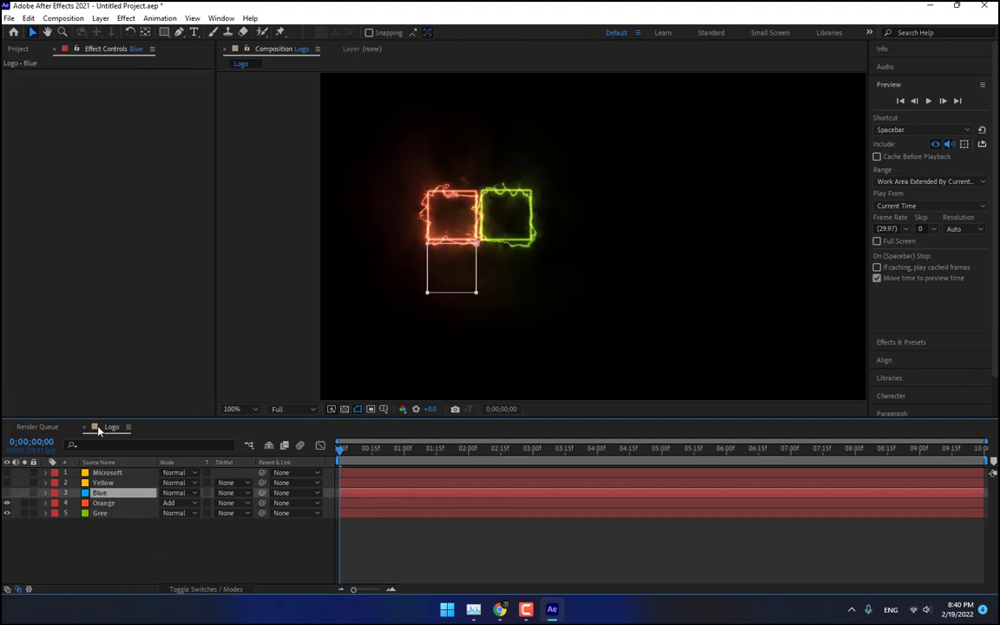
key("ctrl+v")
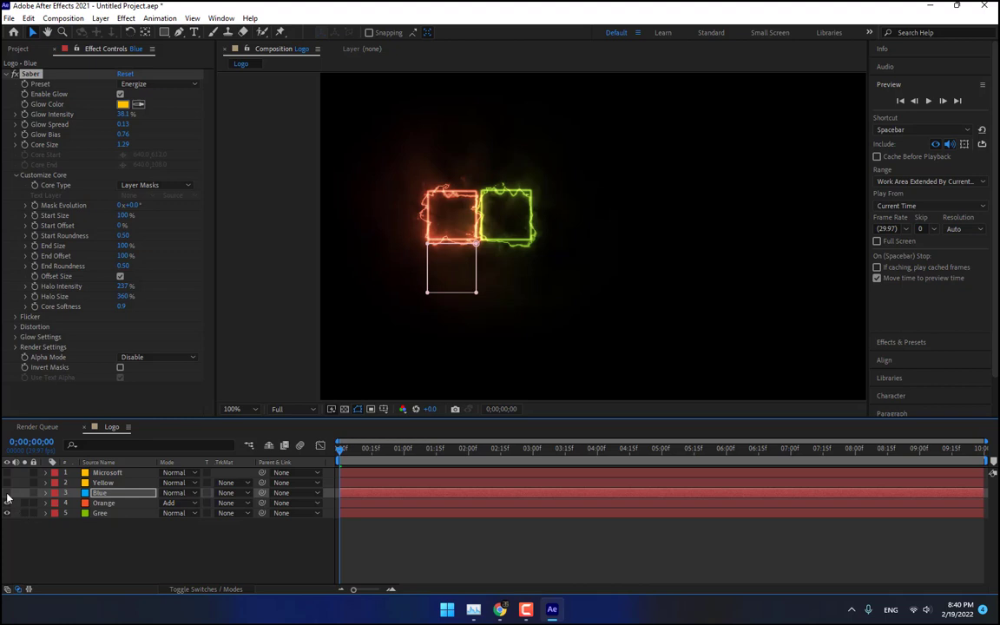
left_click(7, 493)
Step: Set the Blue layer's blending mode to Add and its Saber Glow Color to the blue sampled from its layer swatch
left_click(176, 493)
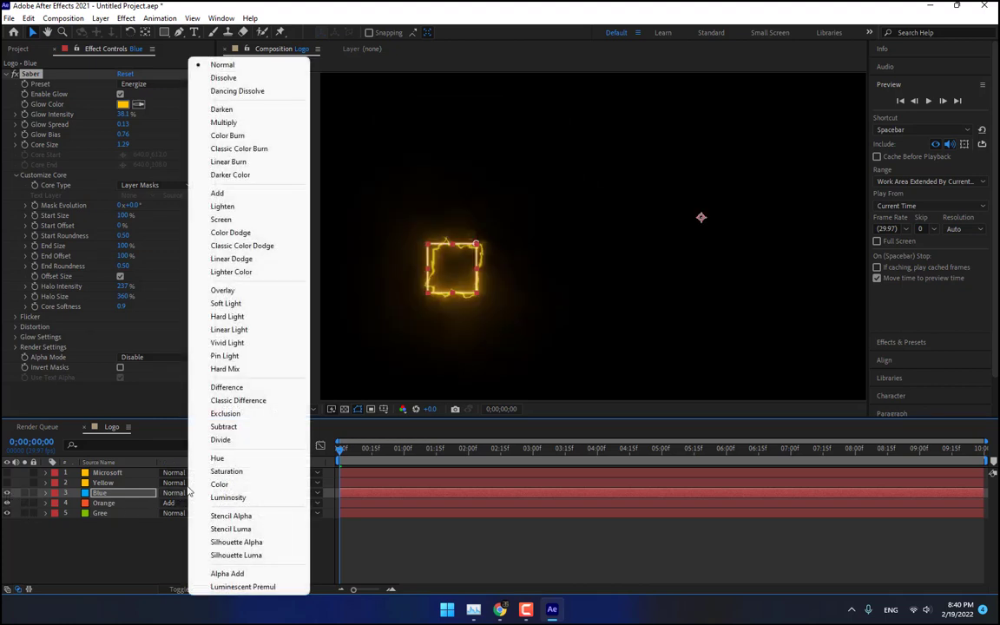
left_click(225, 189)
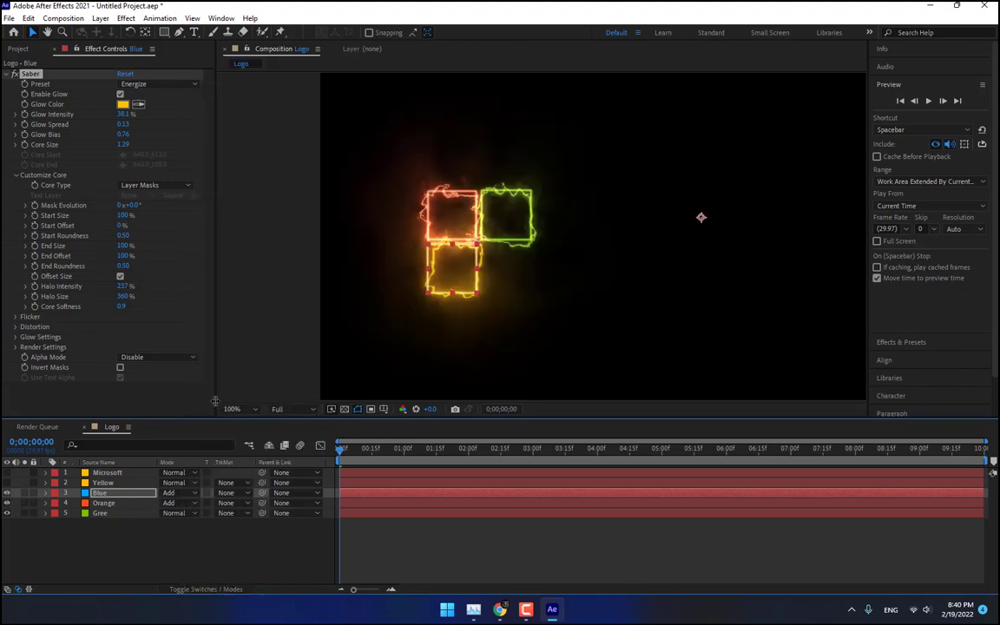
left_click(138, 104)
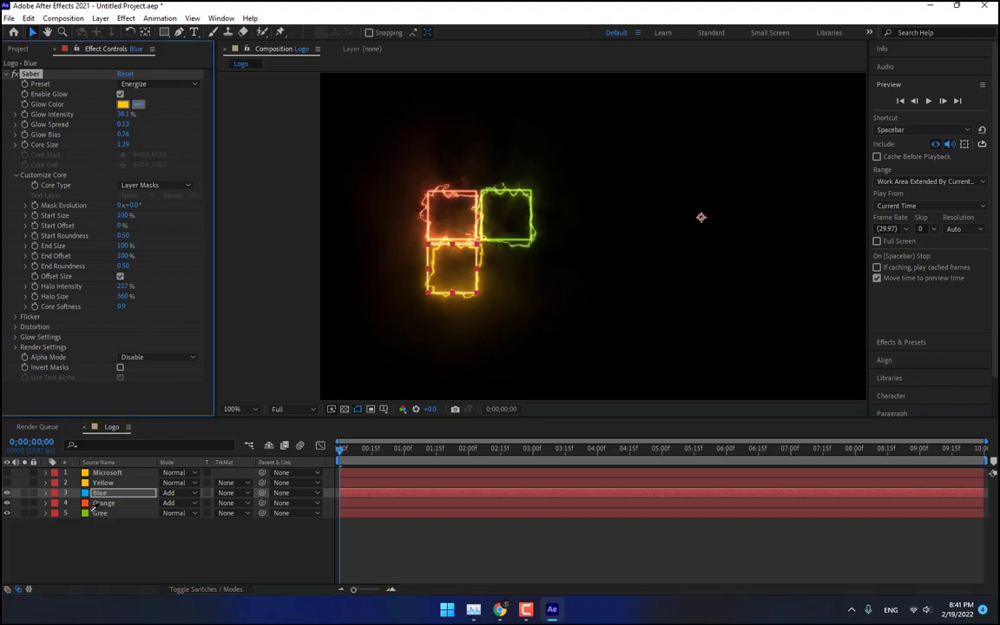
left_click(85, 492)
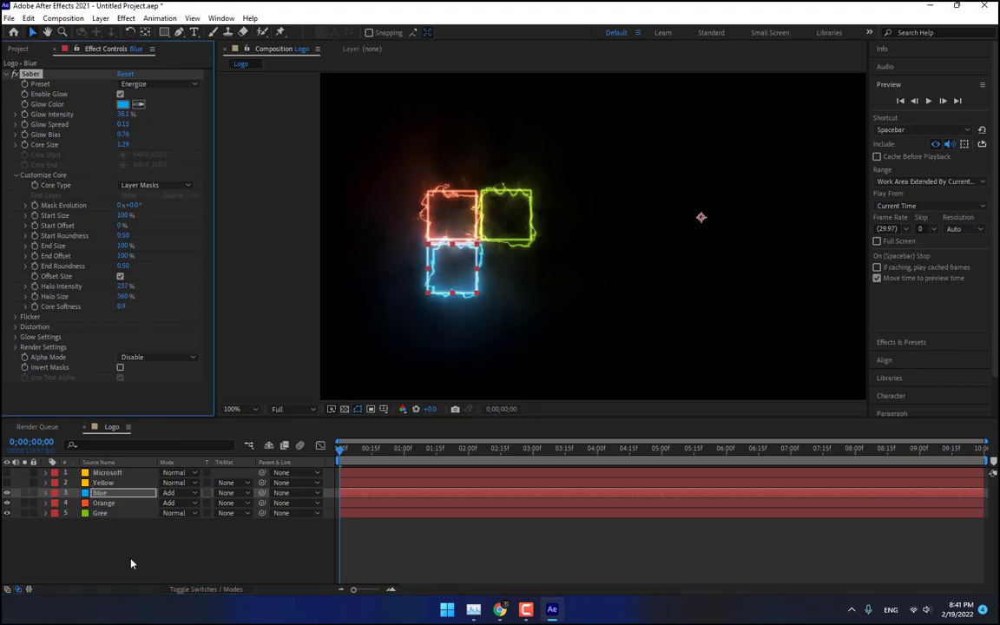
Step: Make the Yellow layer visible and paste the copied Saber effect onto it
left_click(102, 483)
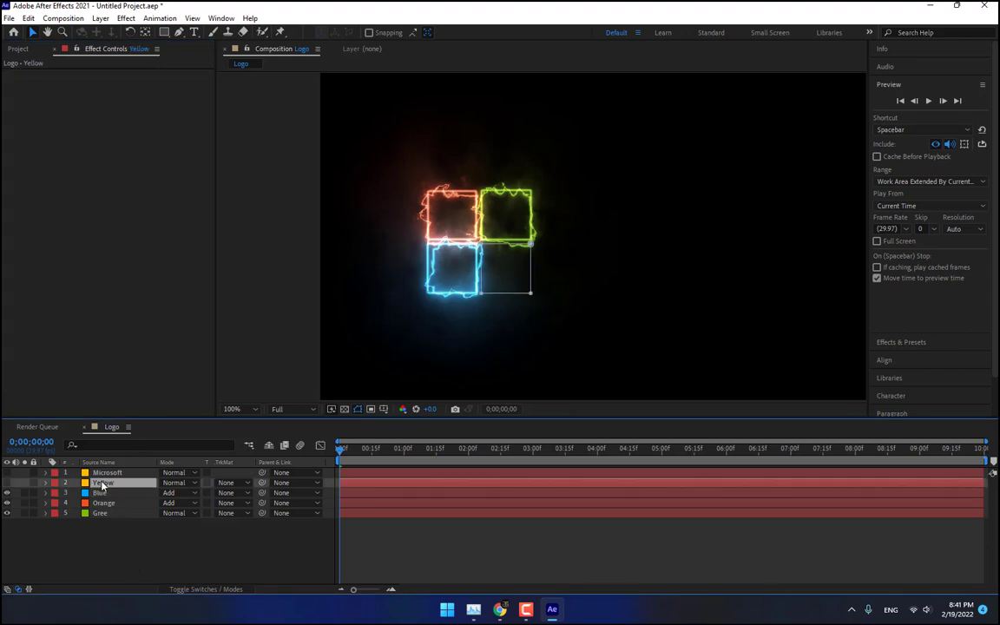
left_click(7, 482)
key("ctrl+v")
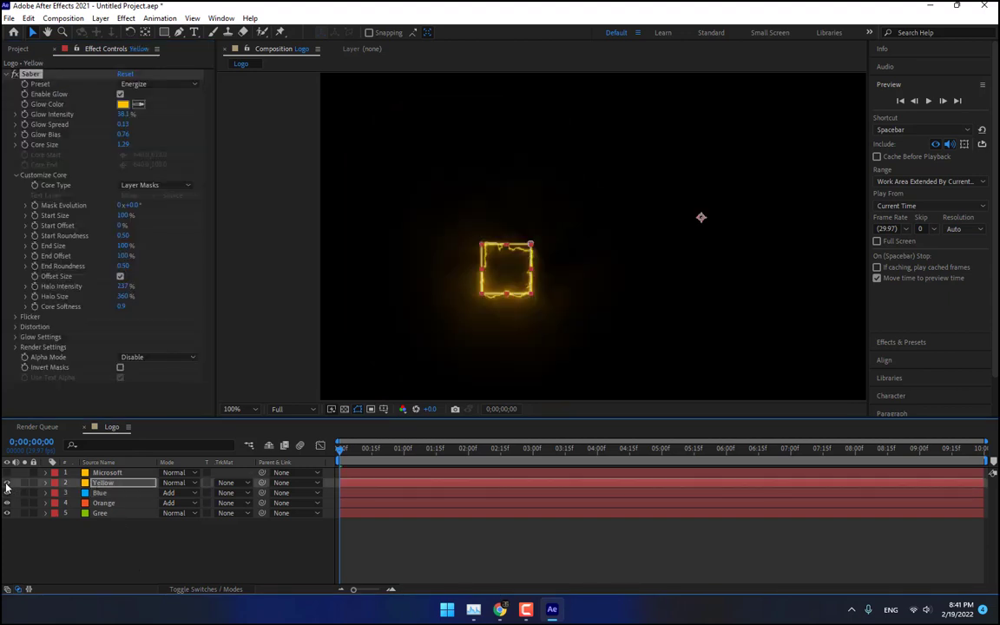
Step: Set the Yellow layer's blending mode to Add and deselect the layer
left_click(173, 483)
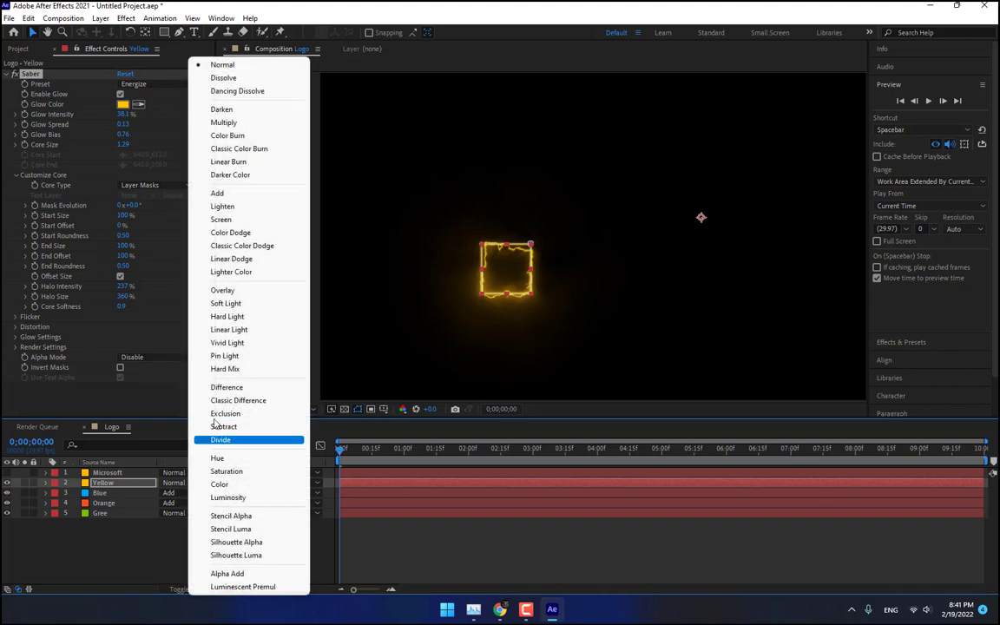
left_click(222, 192)
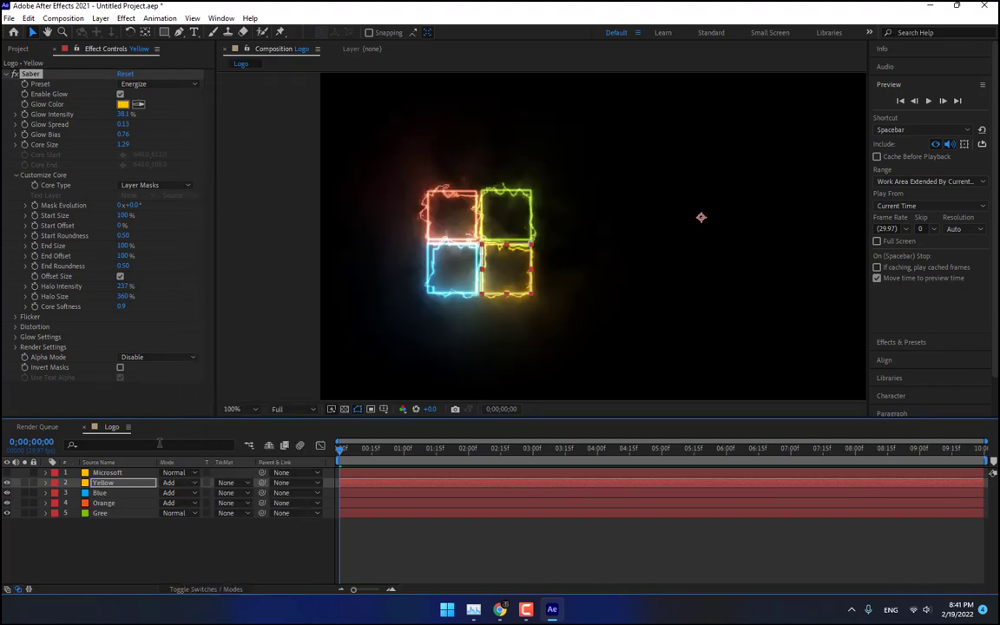
left_click(117, 487)
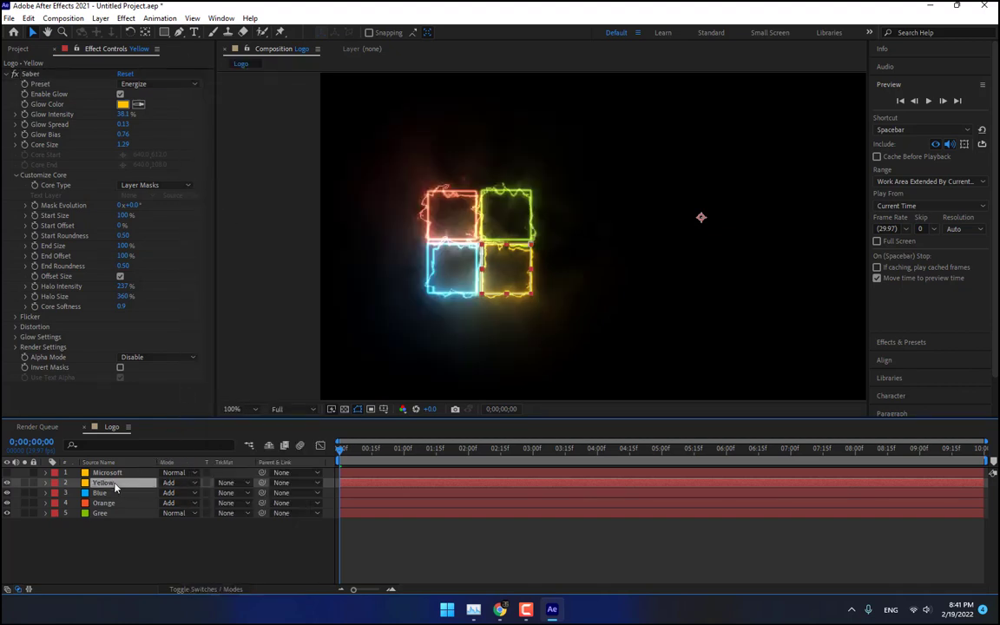
left_click(234, 557)
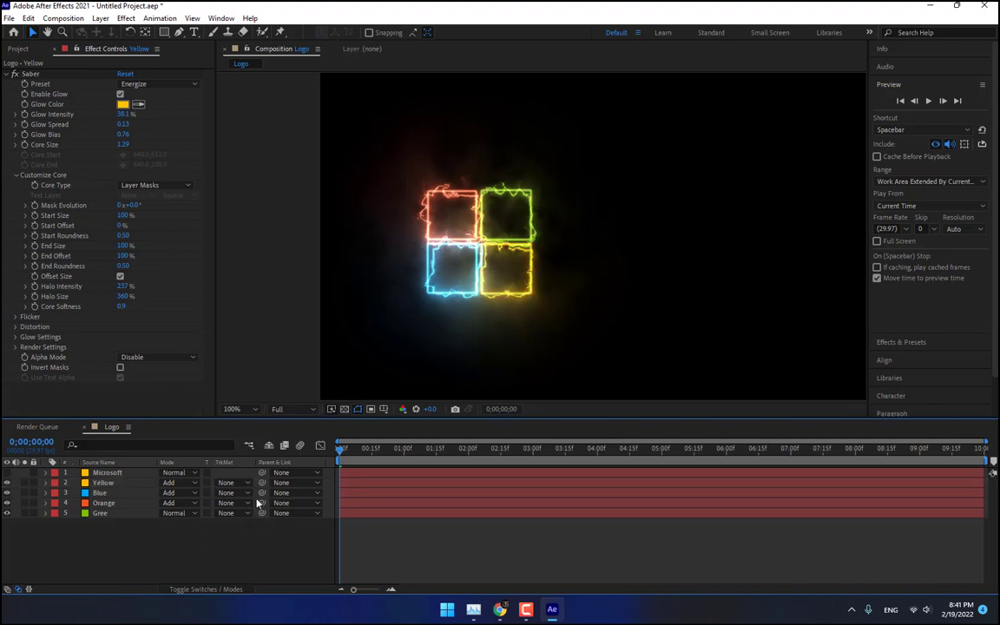
Step: Create a paragraph text box beside the yellow square and enter the text MICROSOFT
left_click(194, 32)
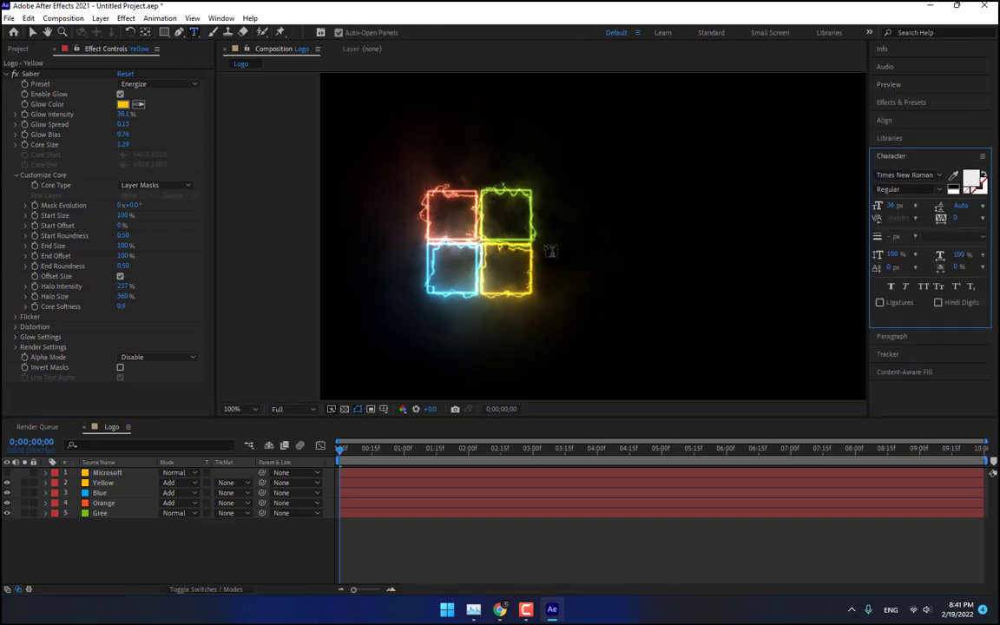
left_click_drag(539, 245, 821, 293)
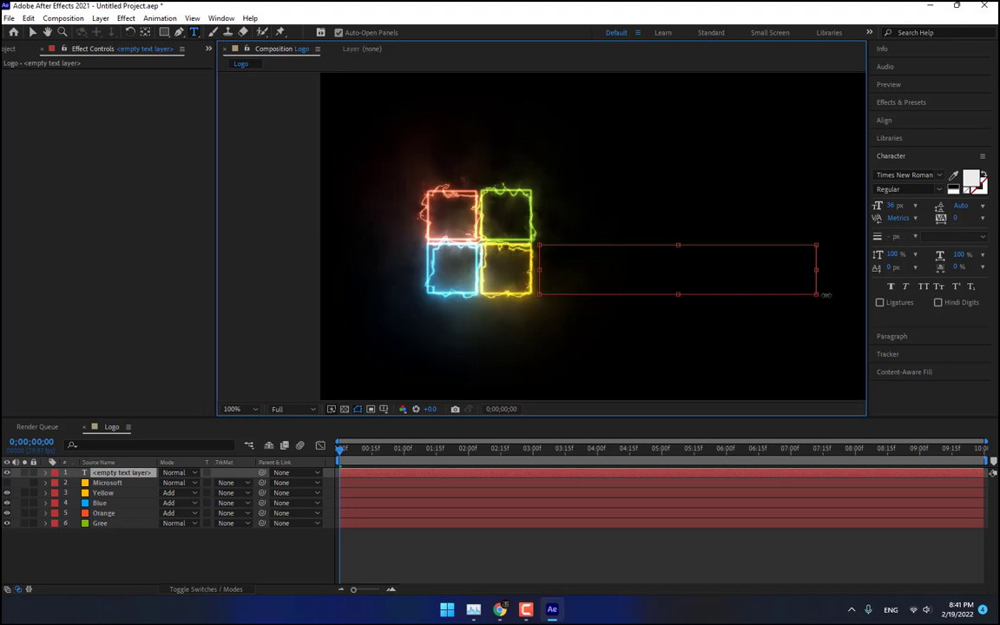
type("M")
key("BackSpace")
type("MICROSOFT")
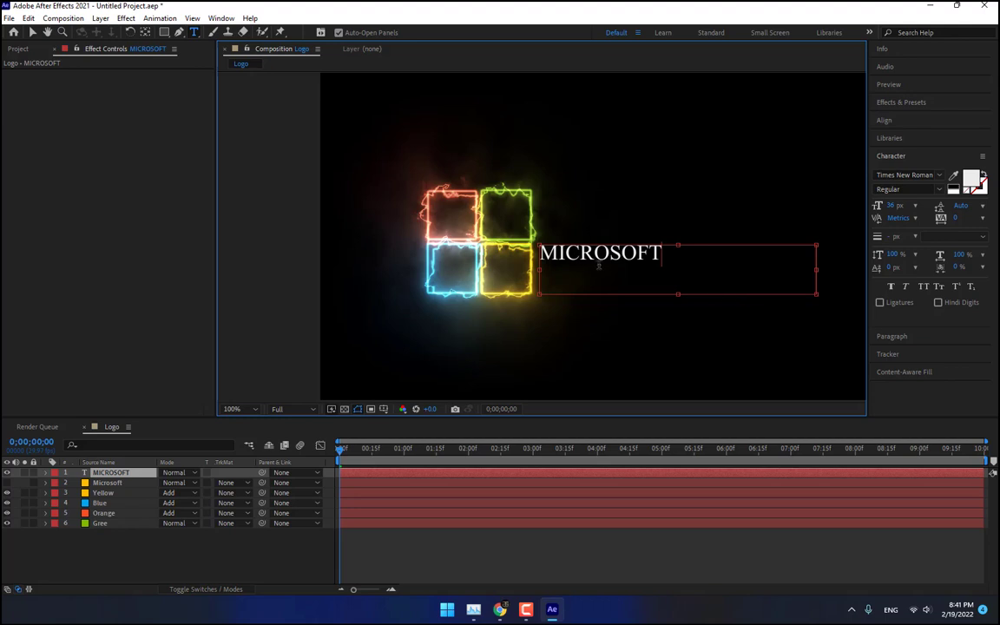
Step: Set the font of the whole MICROSOFT text to Dosis in the Bold style
key("ctrl+a")
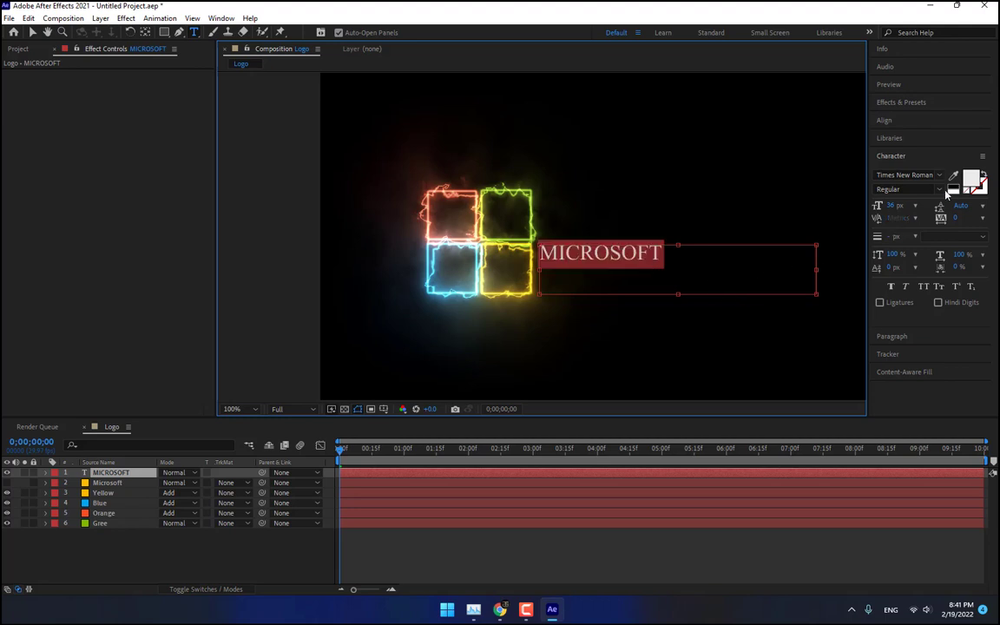
left_click(903, 175)
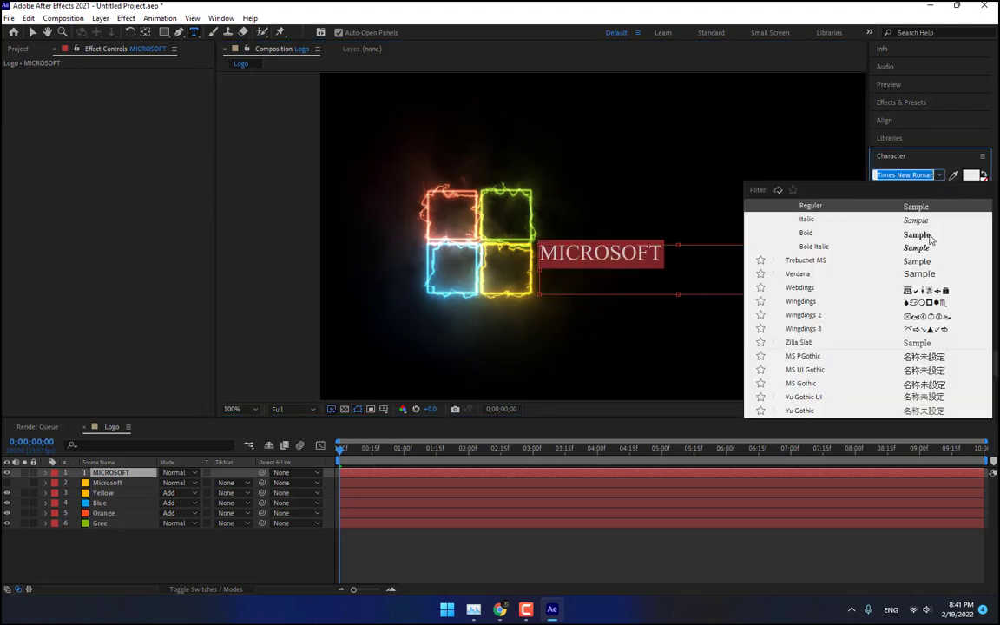
left_click(930, 235)
left_click(939, 174)
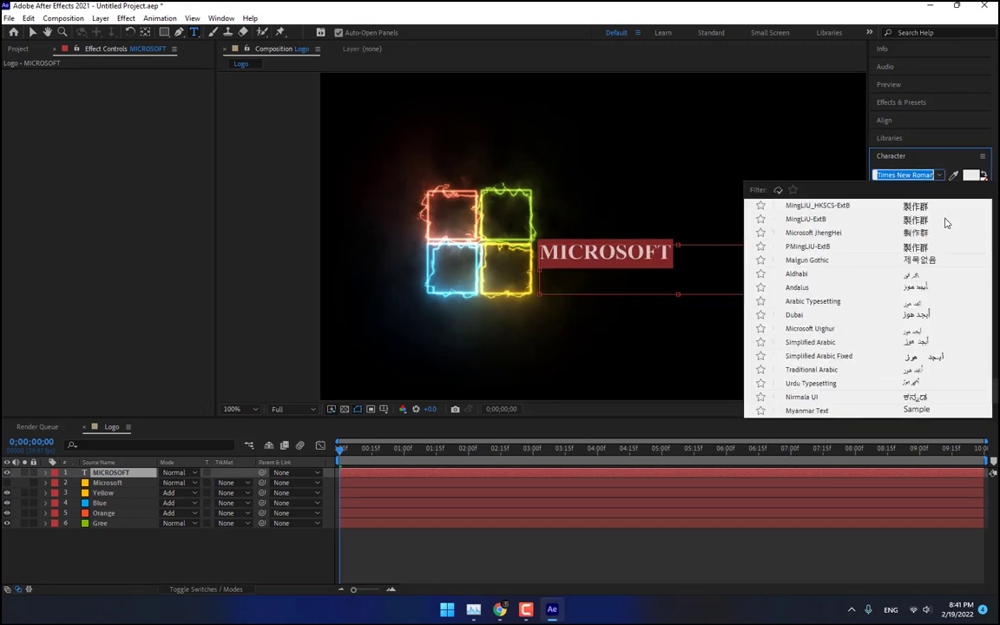
scroll(946, 223, "down", 10)
scroll(890, 330, "up", 15)
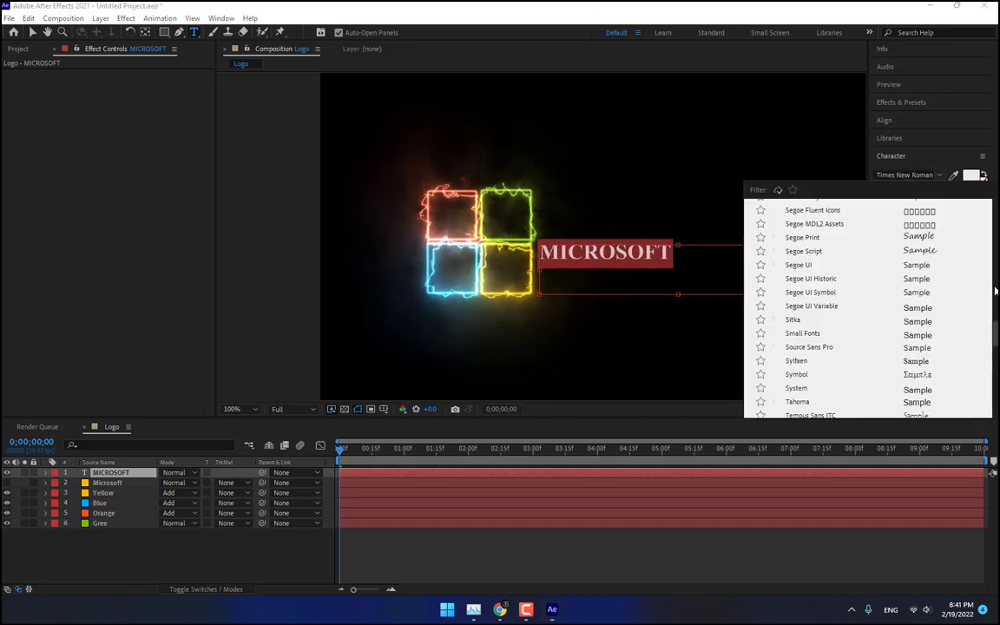
scroll(995, 240, "down", 3)
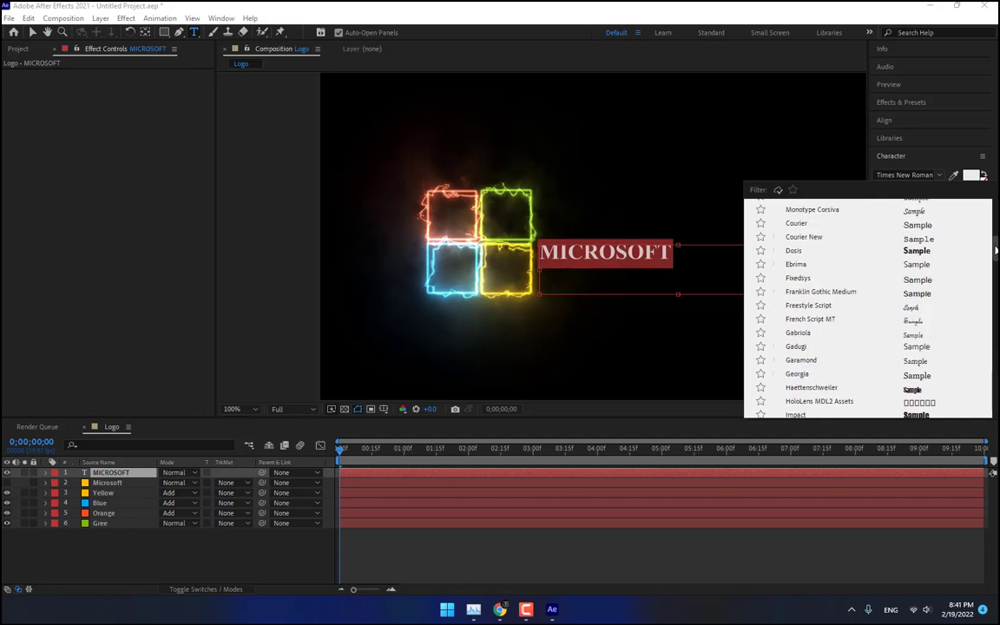
scroll(943, 304, "up", 2)
left_click(943, 302)
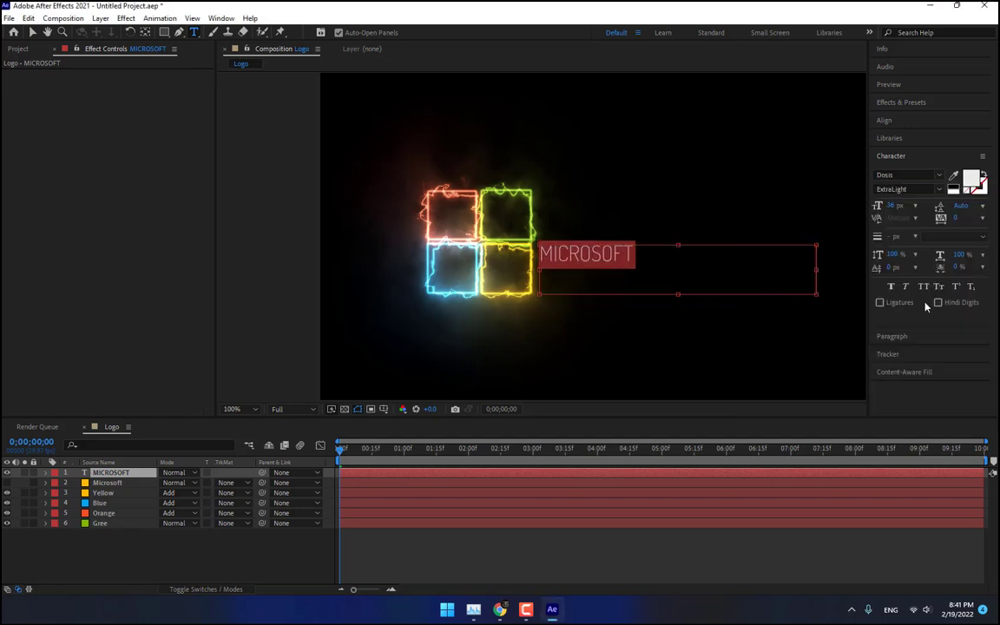
left_click(937, 189)
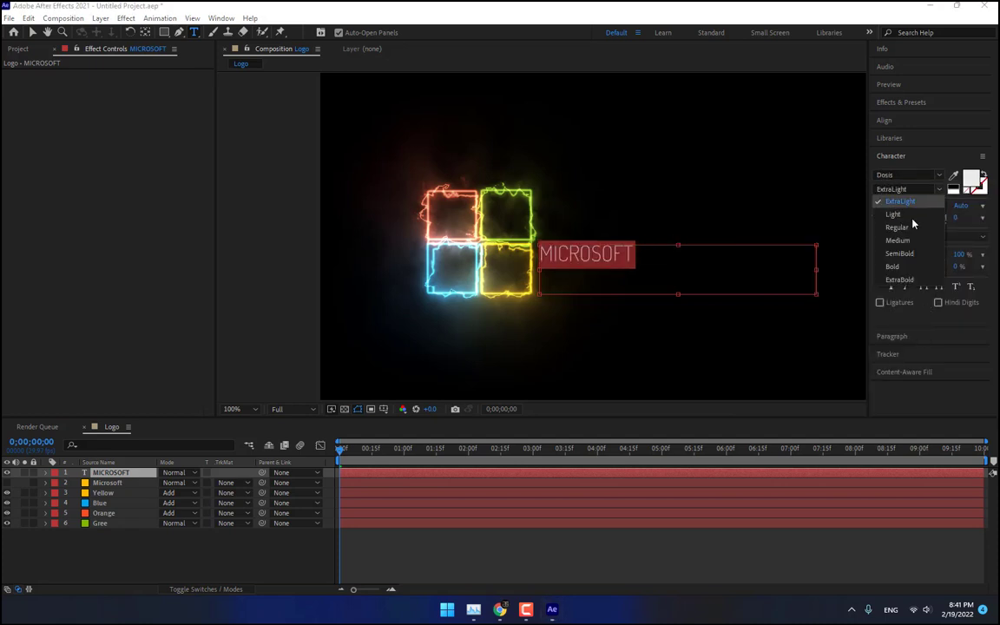
left_click(907, 266)
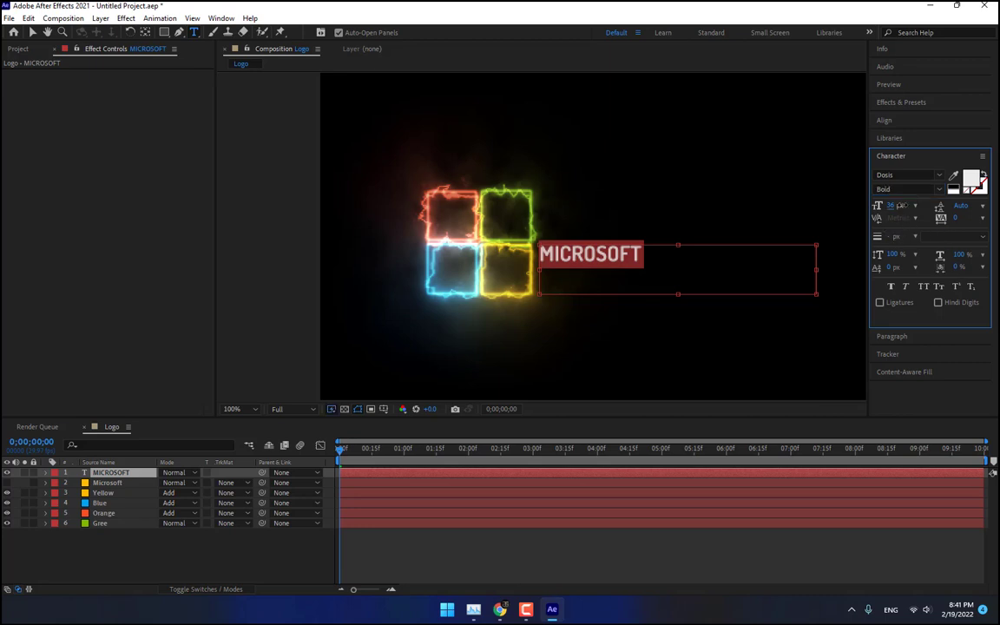
Step: Set the MICROSOFT text's font size to 81 px and its tracking to 15, then deselect the layer
left_click_drag(892, 205, 927, 206)
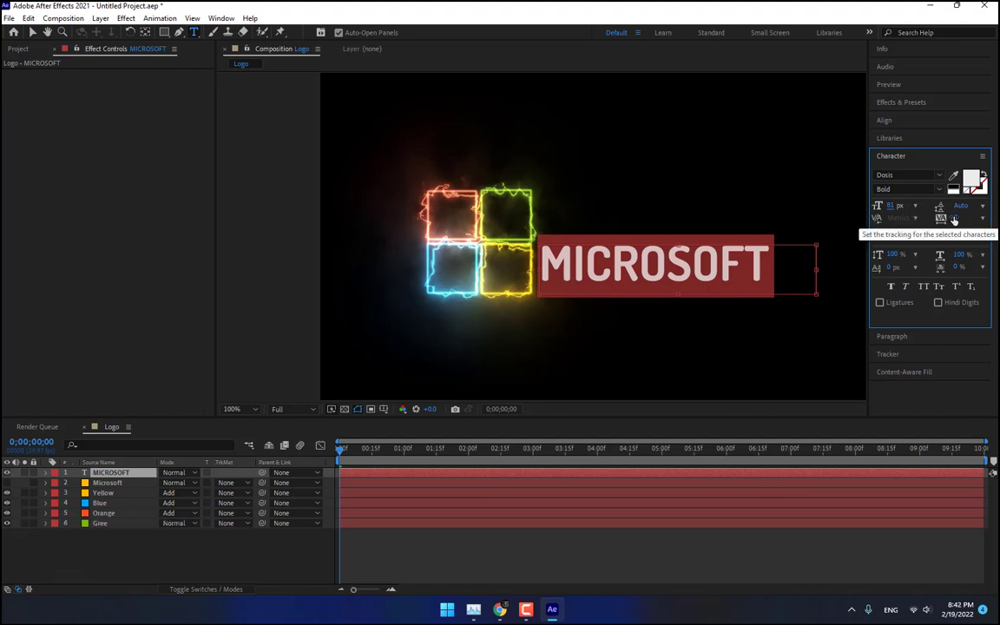
left_click_drag(954, 219, 967, 218)
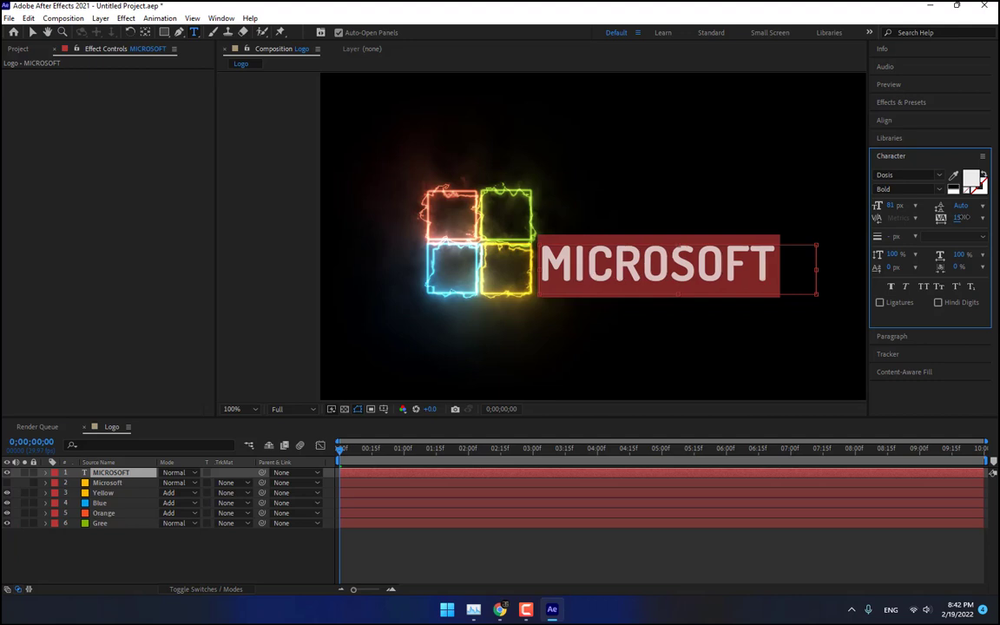
left_click(32, 32)
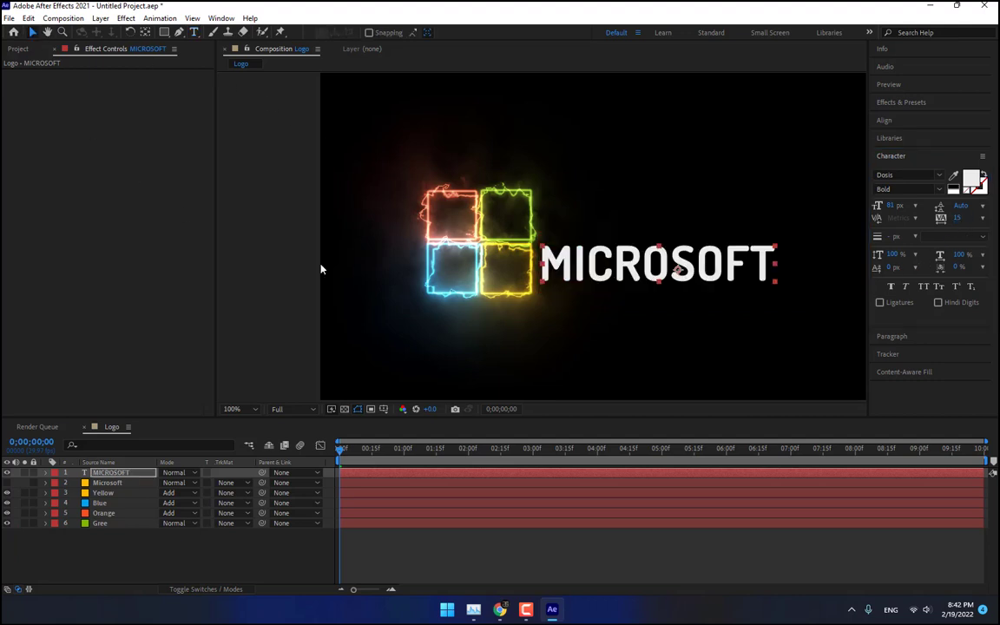
left_click(500, 542)
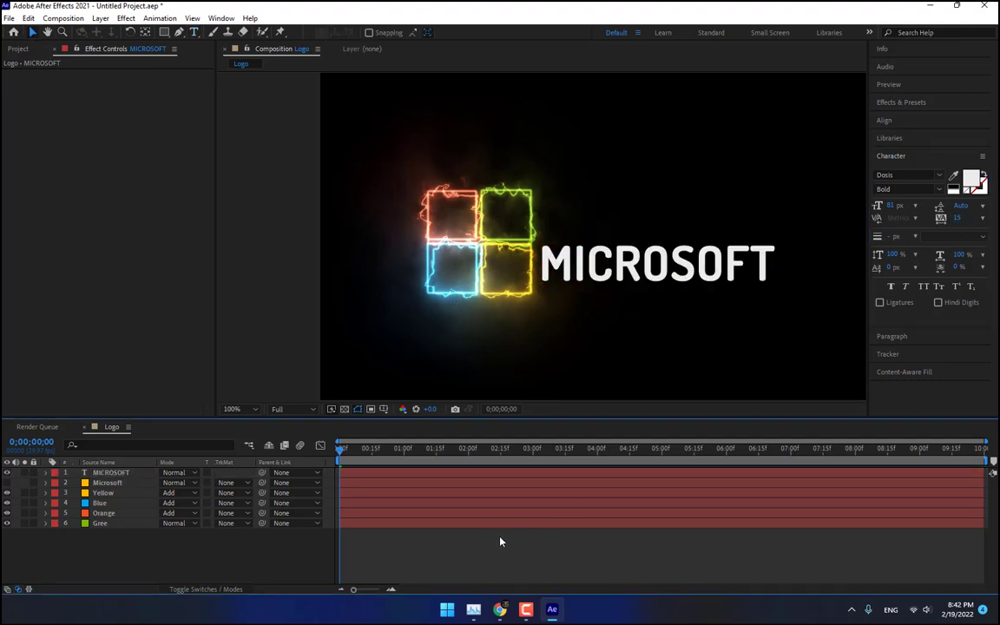
Step: Apply the Video Copilot Saber effect to the Microsoft solid layer
left_click(111, 483)
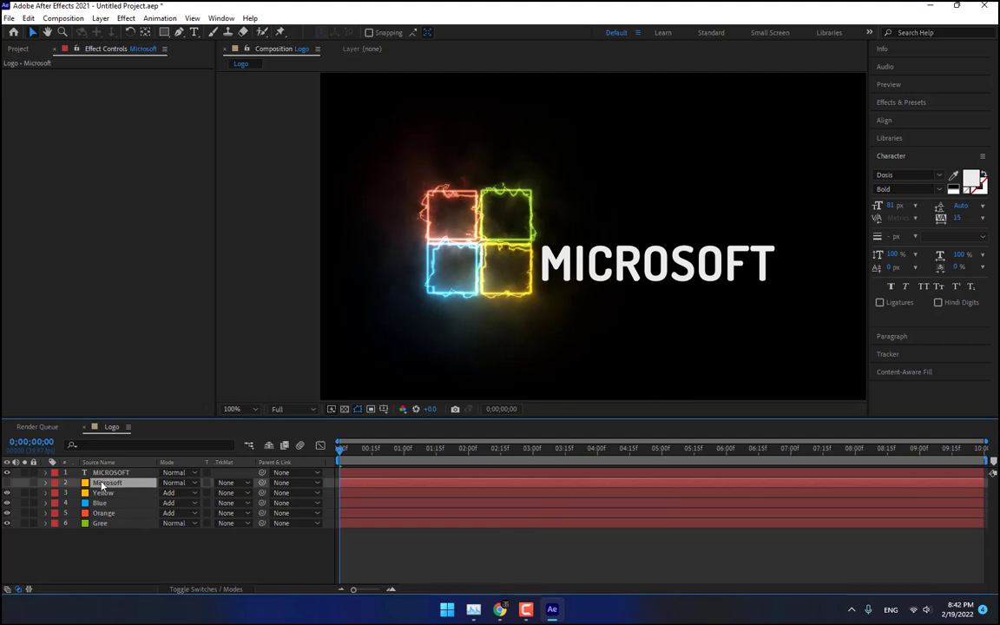
left_click(127, 18)
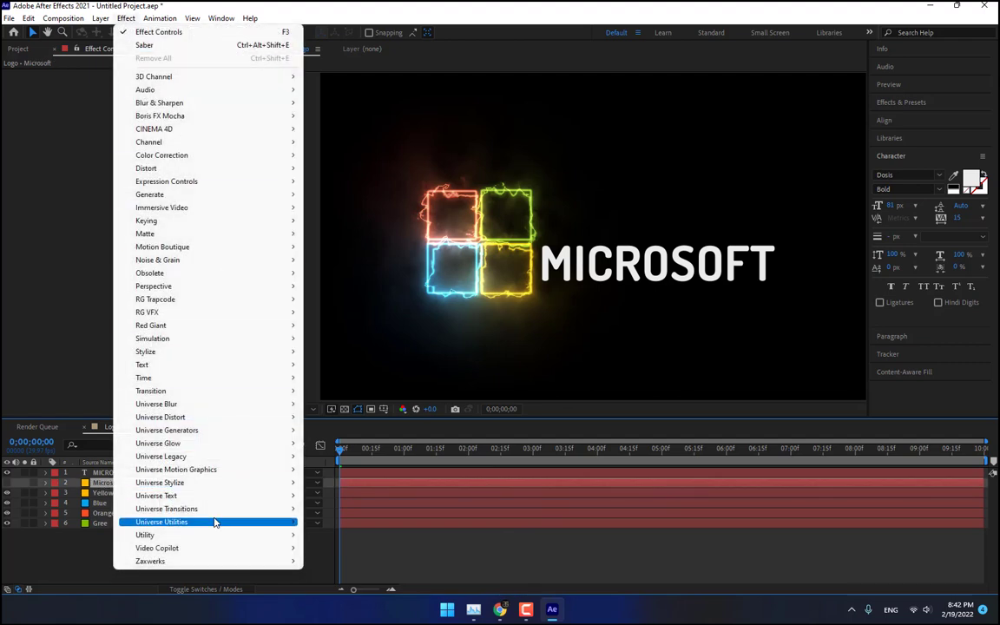
mouse_move(201, 551)
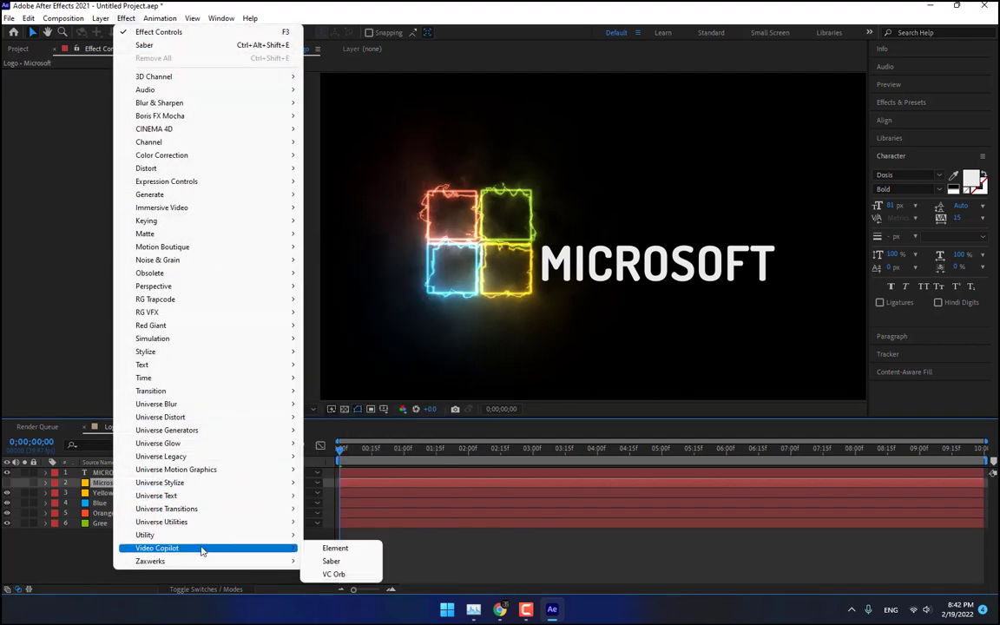
left_click(336, 560)
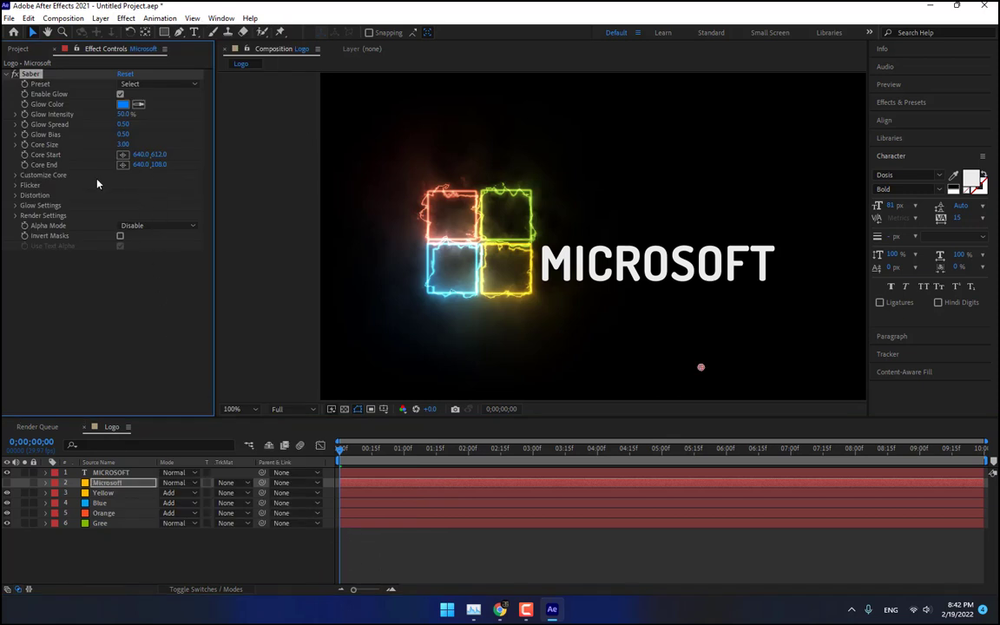
Step: Set the Microsoft layer's Saber Core Type to Text Layer, using the MICROSOFT text layer as its source
left_click(16, 176)
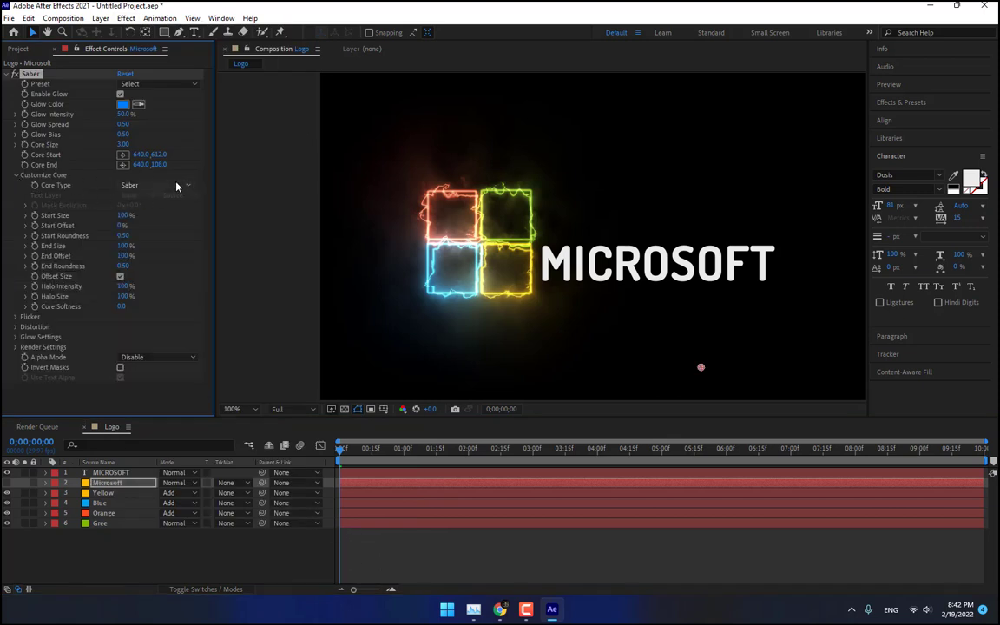
left_click(154, 185)
left_click(165, 225)
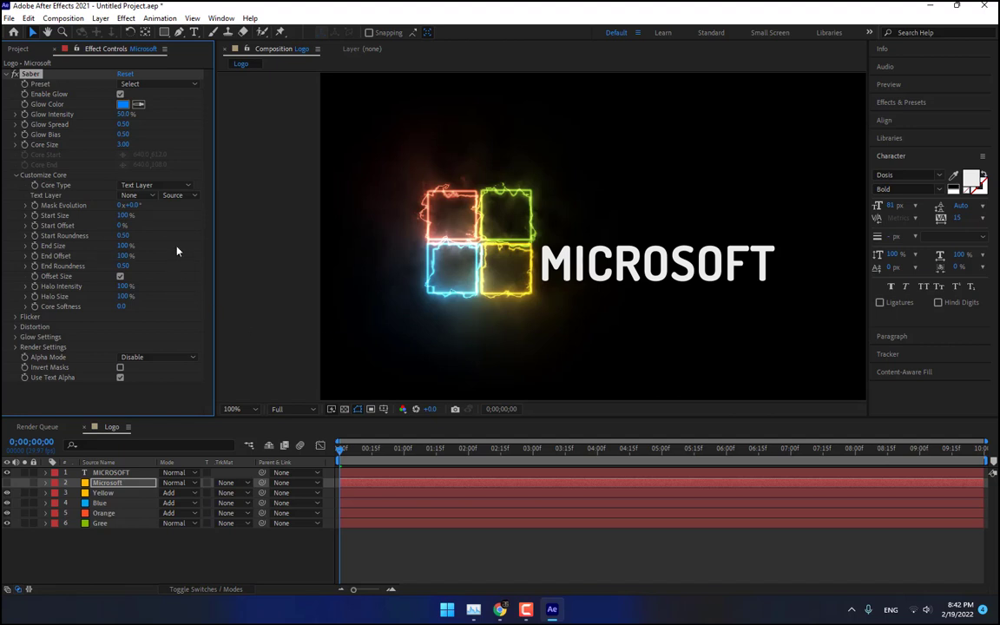
left_click(156, 196)
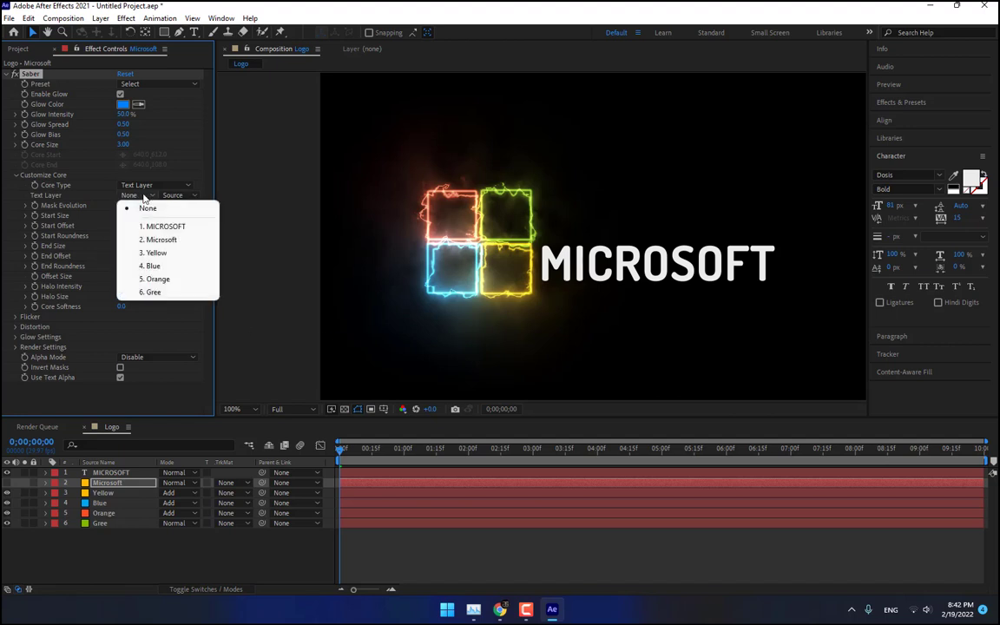
left_click(173, 228)
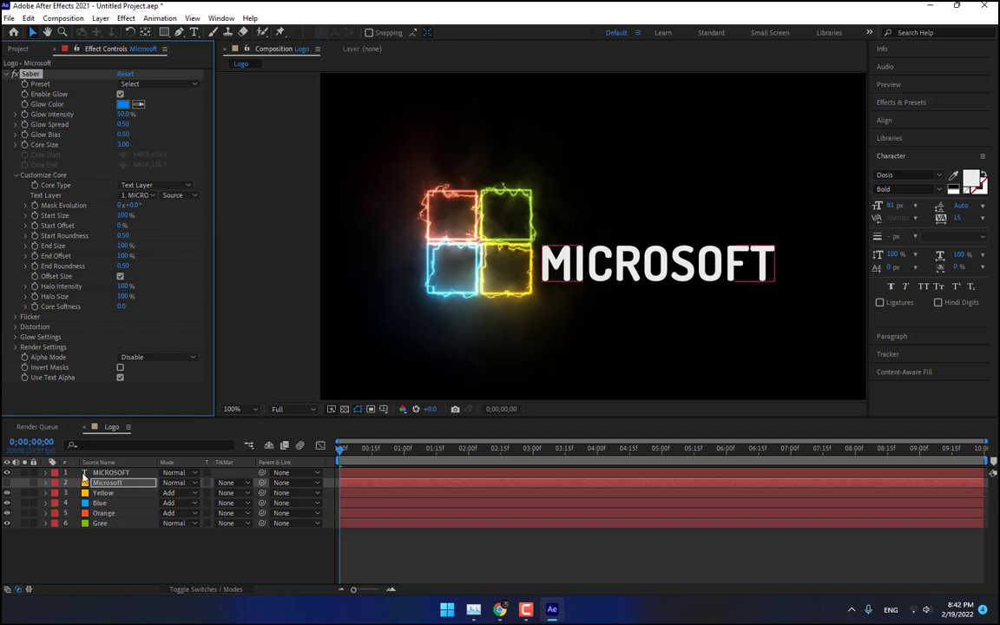
Step: Make the Microsoft solid layer visible and set its blending mode to Add
left_click(7, 483)
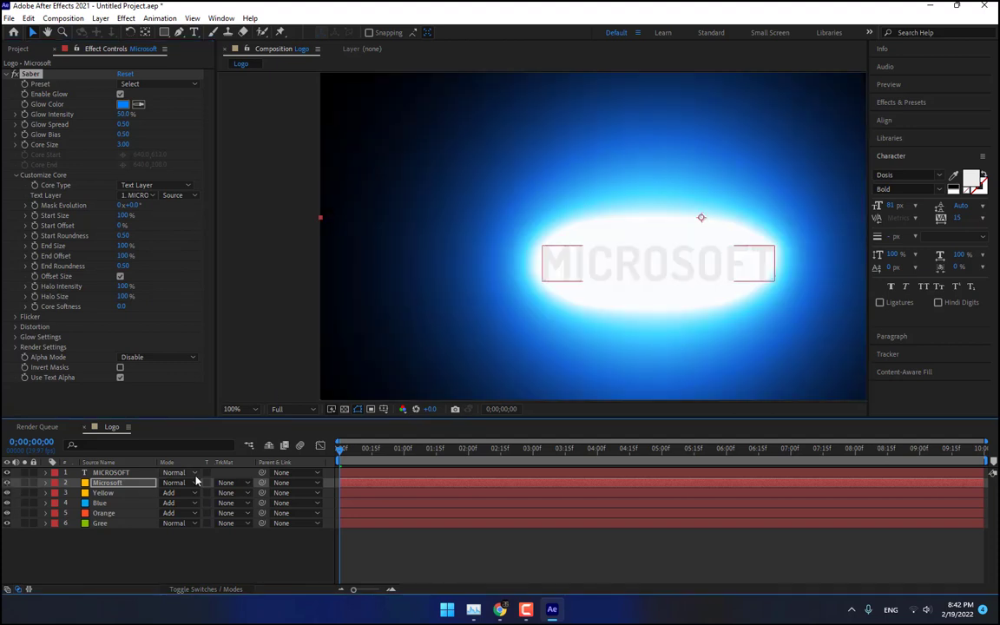
left_click(176, 484)
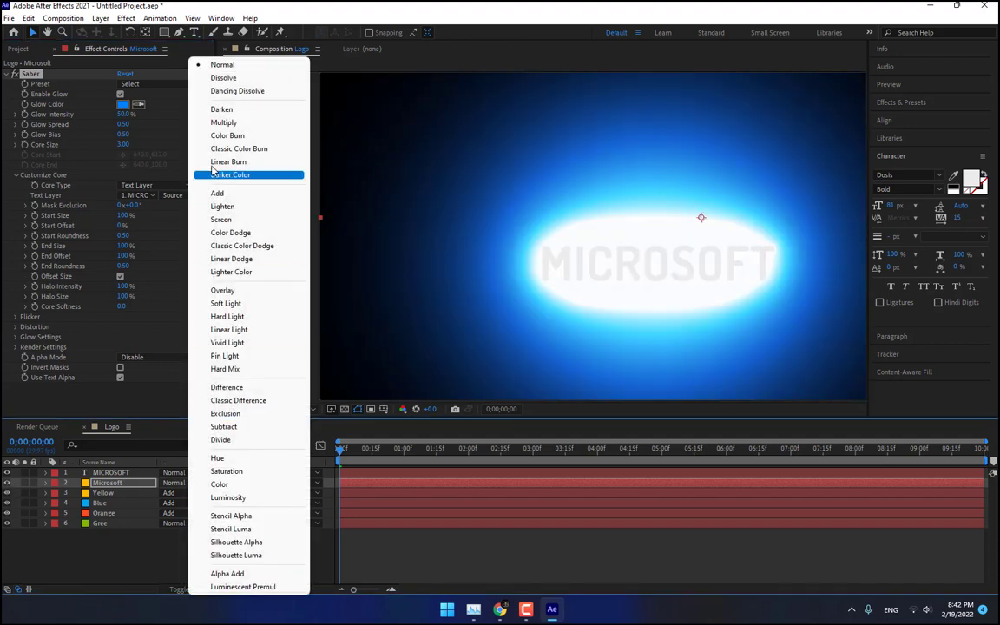
left_click(215, 193)
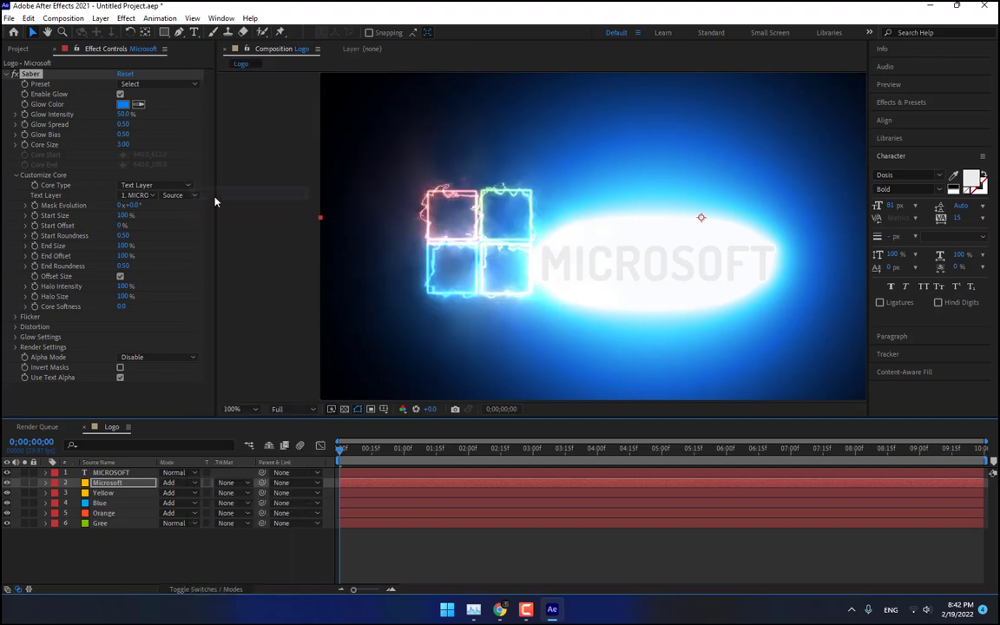
Step: Hide the MICROSOFT text layer and select the Microsoft solid layer
left_click(97, 485)
left_click(111, 475)
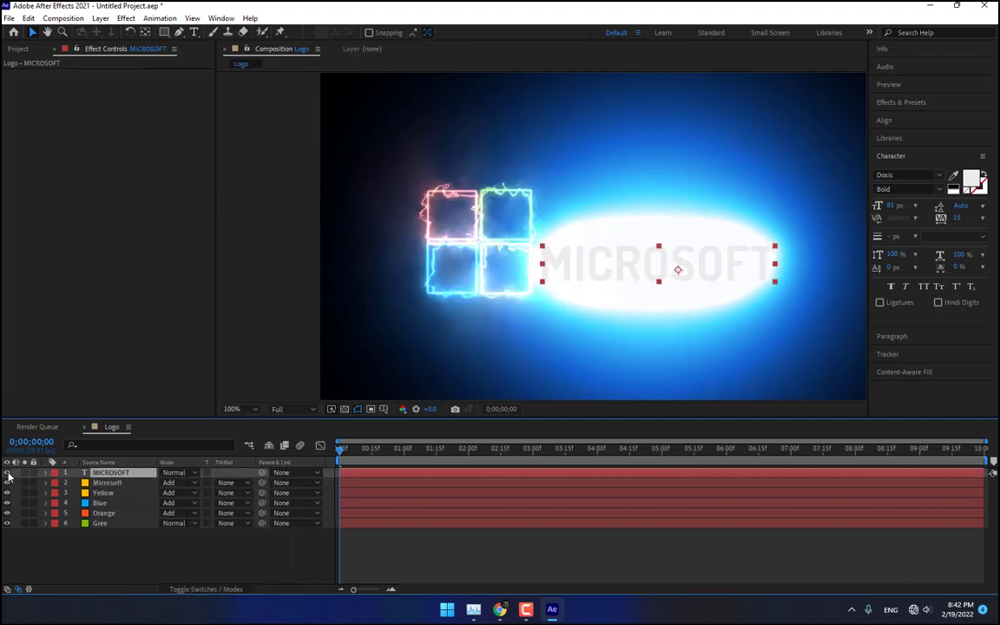
left_click(8, 473)
left_click(108, 484)
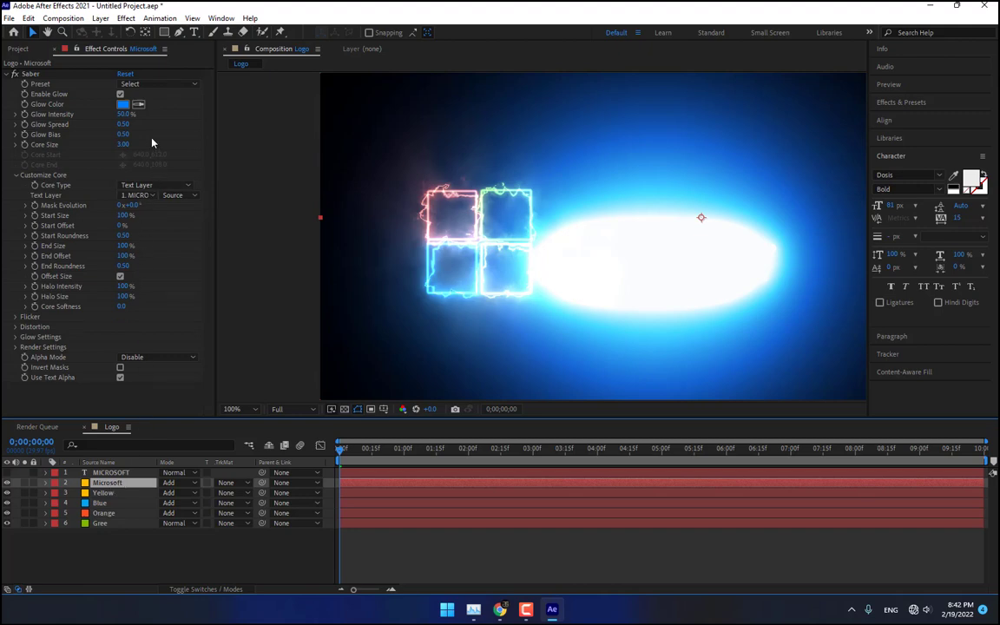
Step: Try the Fractal preset on the Microsoft layer's Saber, with Core Size 0.57 and Glow Intensity 23.3%
left_click(143, 82)
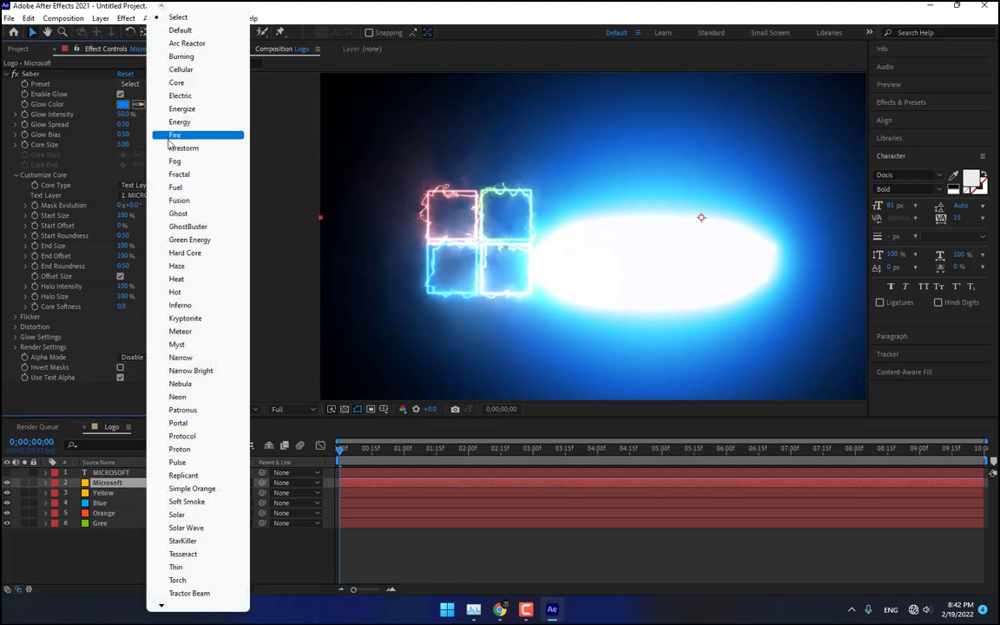
left_click(174, 185)
left_click(174, 178)
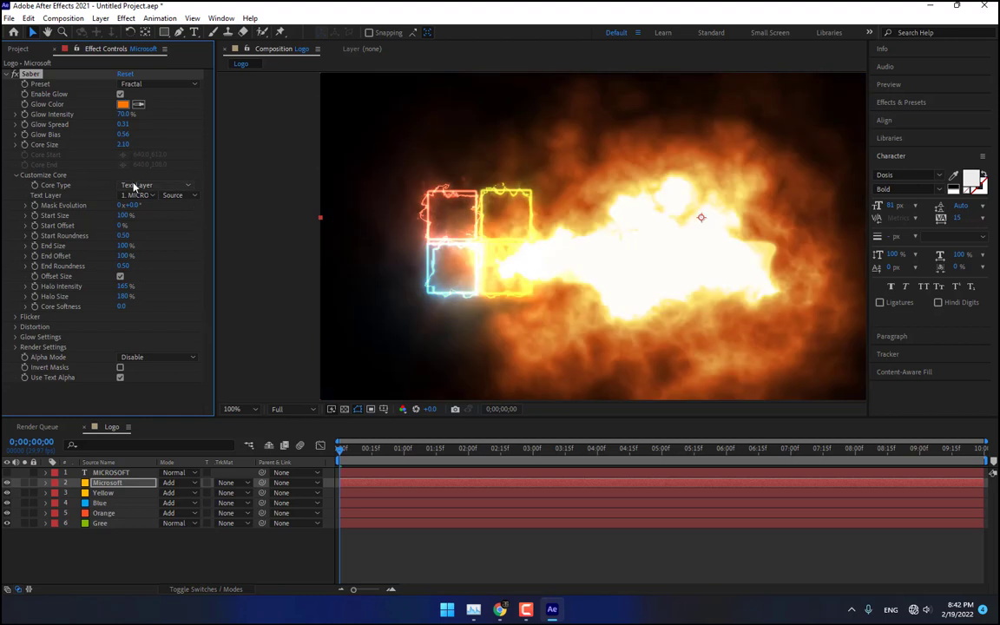
left_click_drag(126, 158, 138, 235)
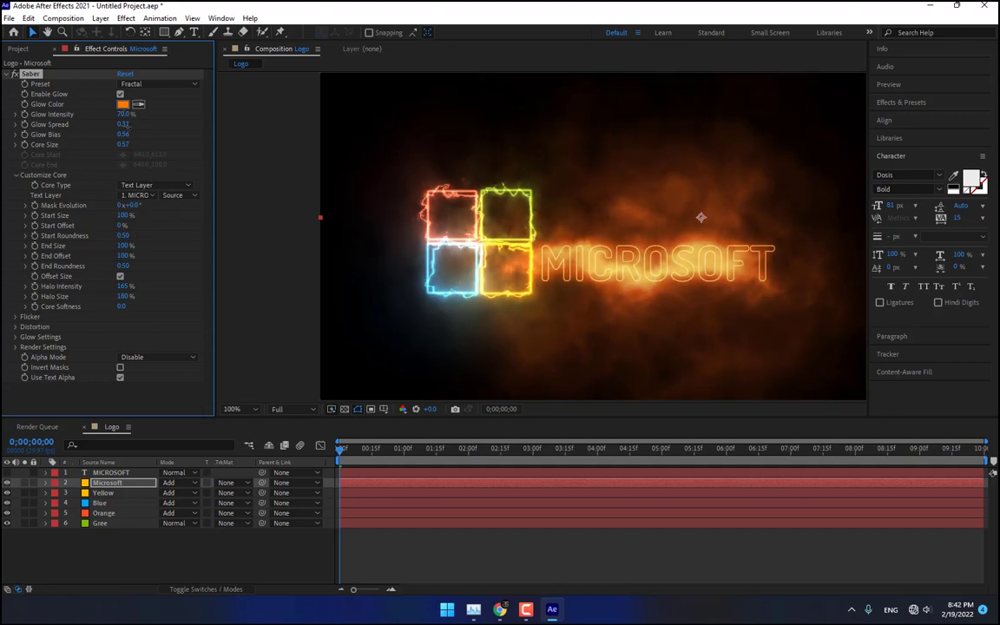
left_click_drag(124, 114, 126, 153)
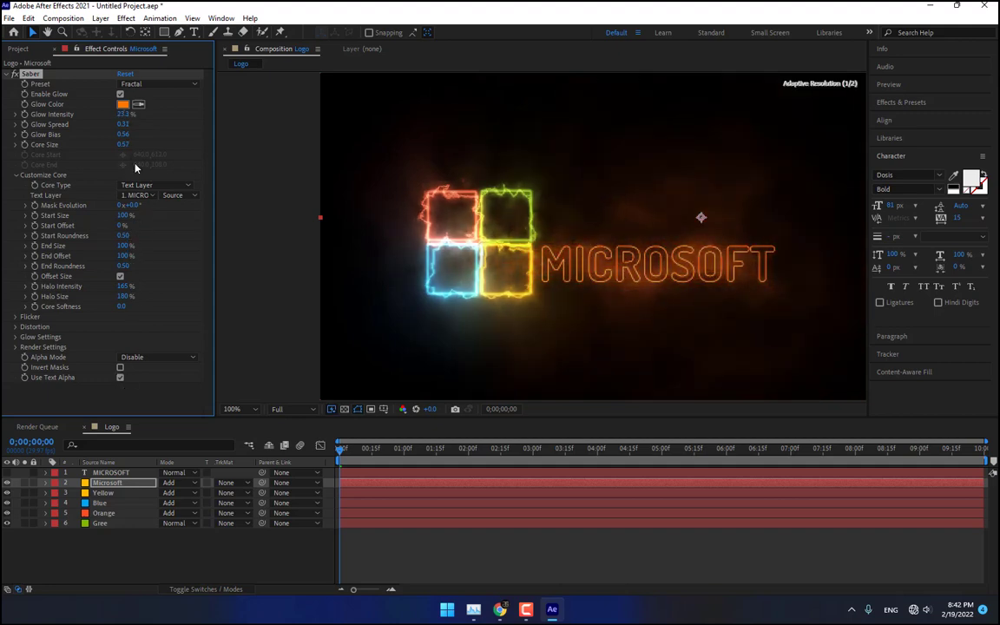
Step: Try the Energy preset on the Microsoft layer's Saber, with Glow Intensity 41.4% and Core Size 0.67
left_click(143, 83)
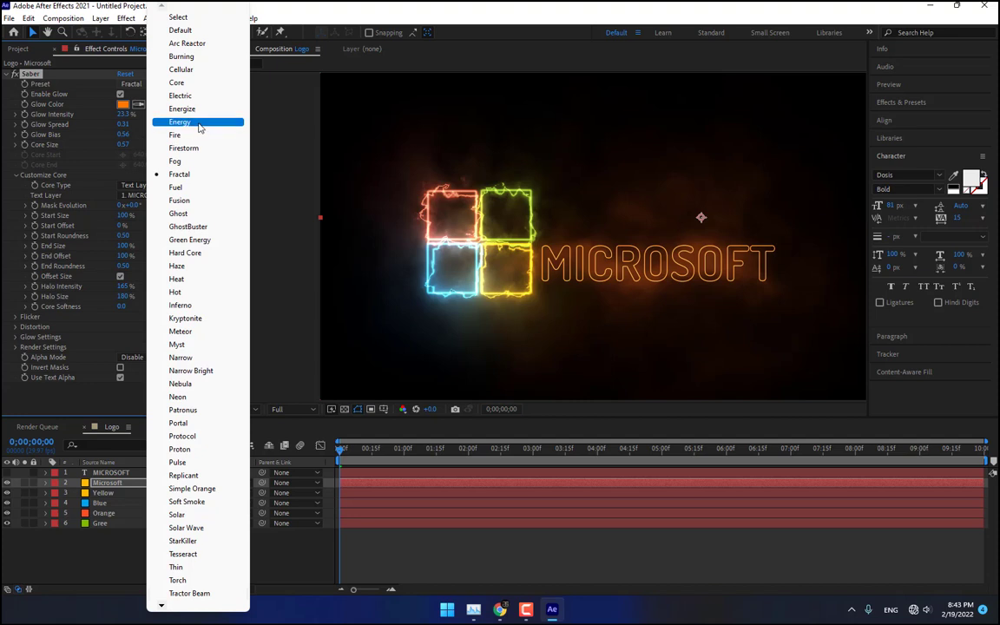
left_click(199, 124)
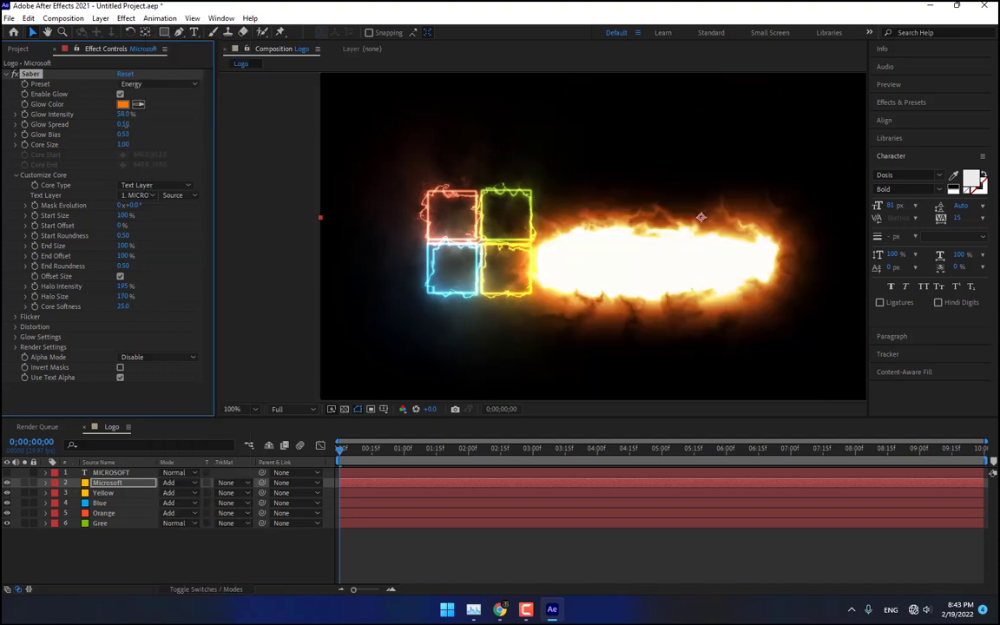
left_click_drag(124, 115, 122, 208)
mouse_move(125, 158)
left_mouse_down()
mouse_move(112, 191)
mouse_move(118, 159)
left_mouse_up()
Step: Try the Energize preset, replace it with Electric, and set Glow Intensity to 37.5% and Core Size to 0.53
left_click(153, 86)
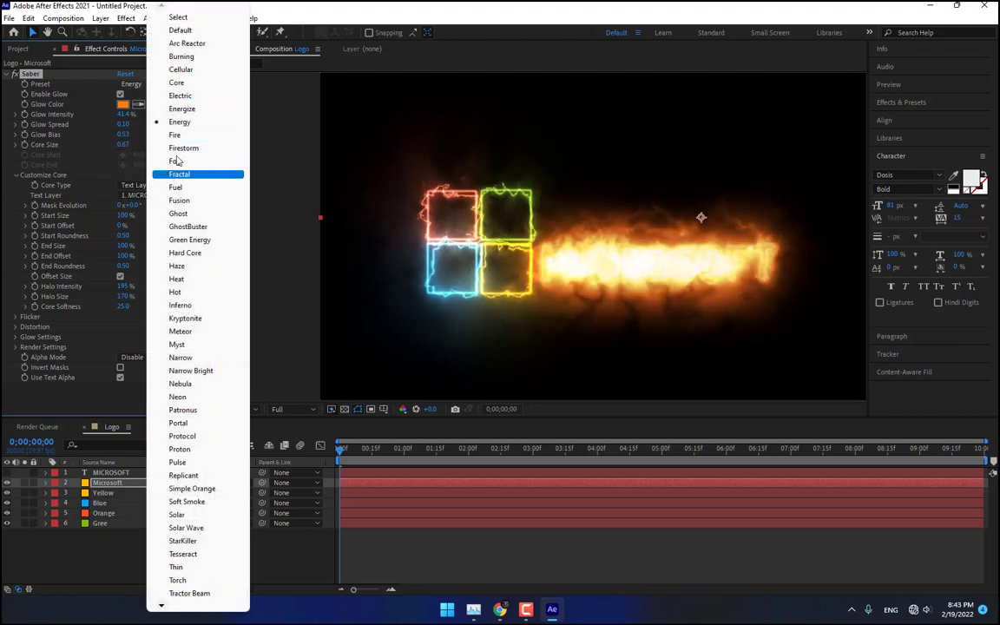
left_click(191, 109)
left_click(187, 89)
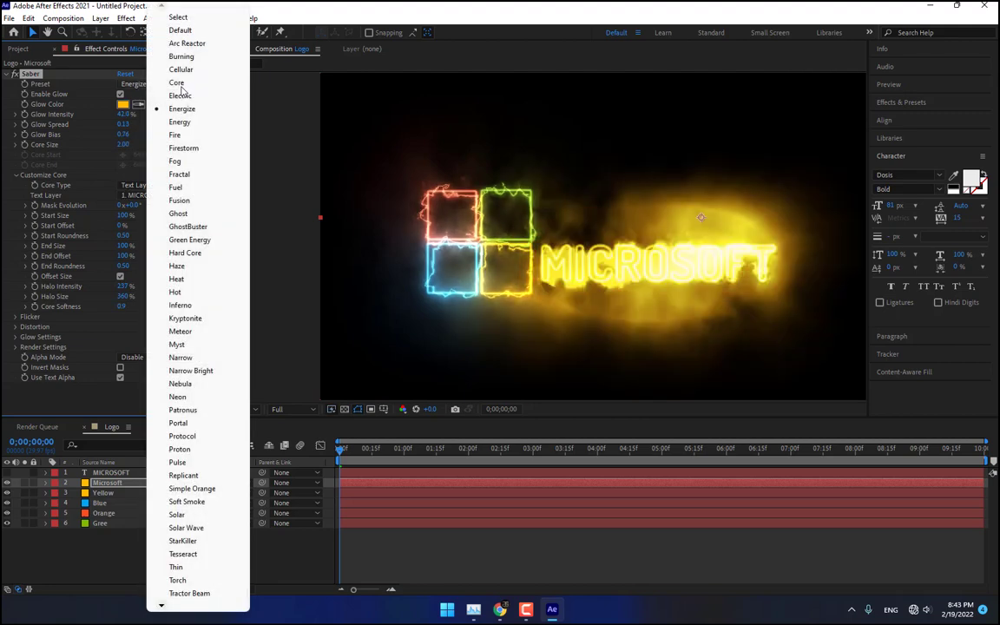
left_click(188, 122)
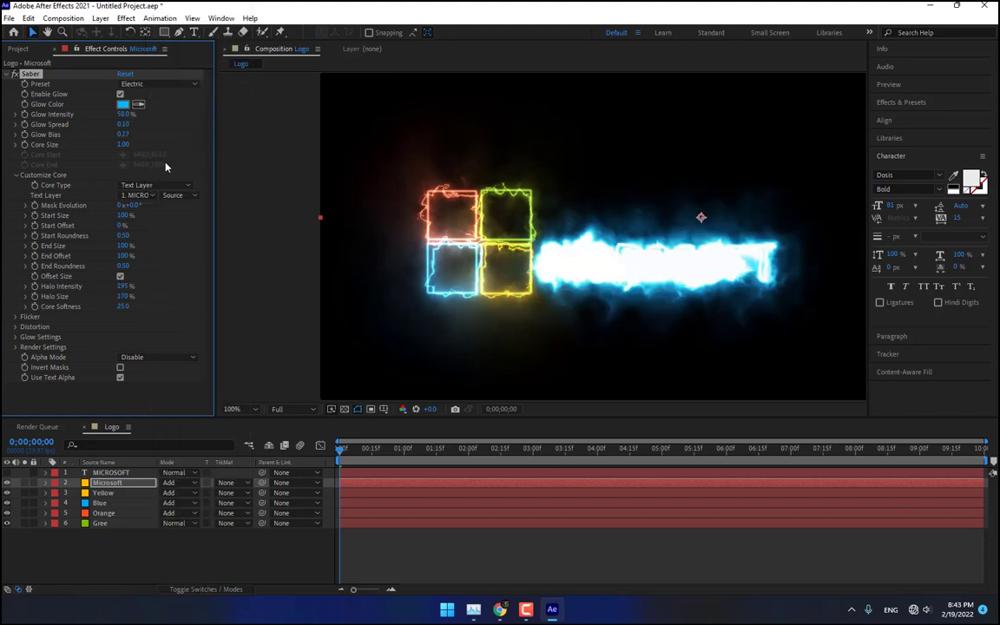
left_click(126, 116)
type("49.6")
key("Return")
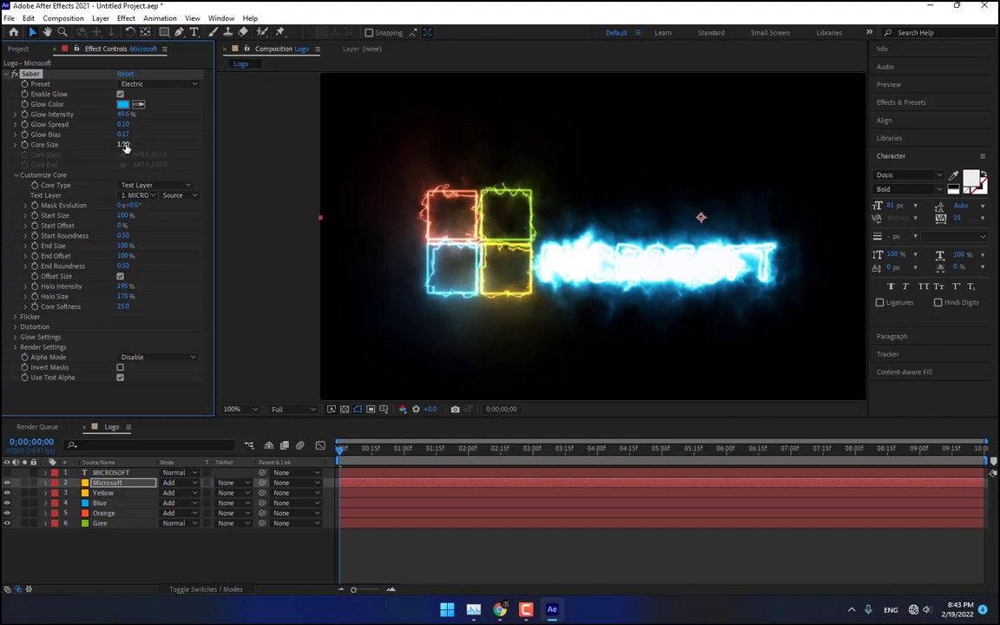
left_click_drag(124, 146, 128, 176)
mouse_move(124, 114)
left_mouse_down()
mouse_move(99, 114)
mouse_move(121, 114)
left_mouse_up()
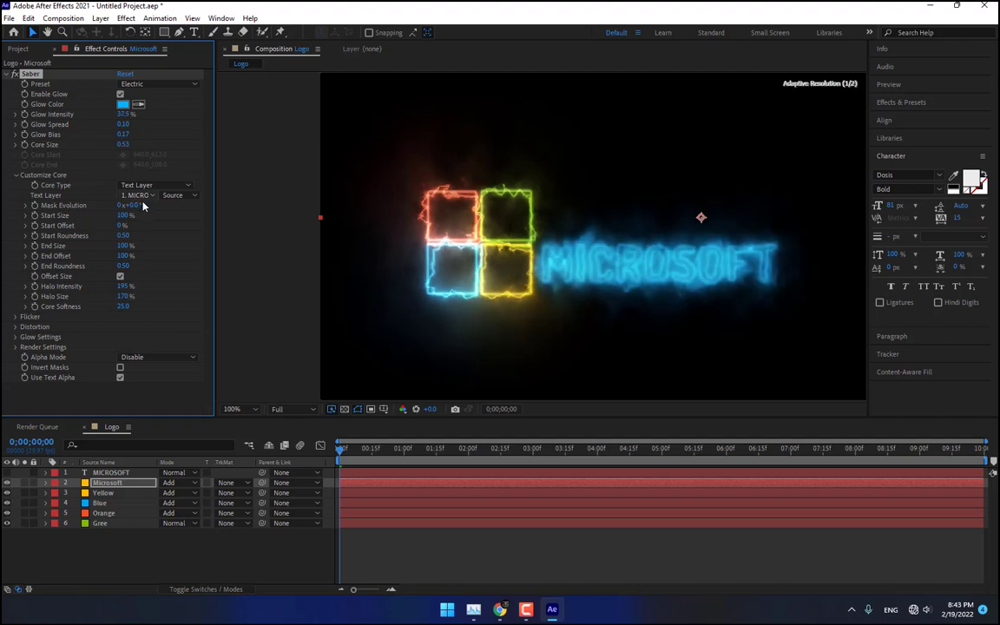
Step: Apply the Narrow preset to the Microsoft layer's Saber effect
left_click(149, 85)
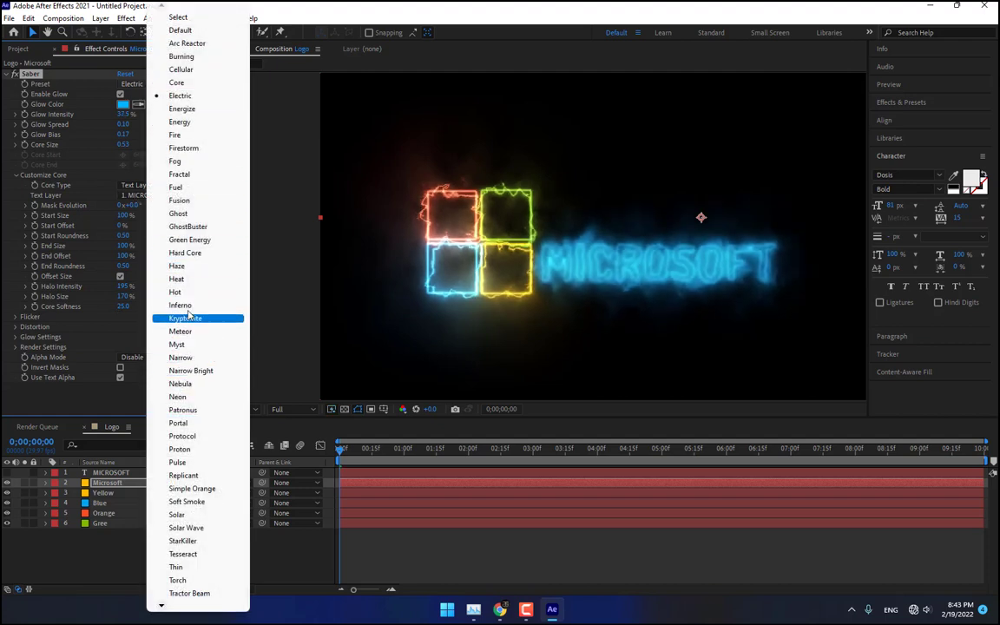
left_click(206, 355)
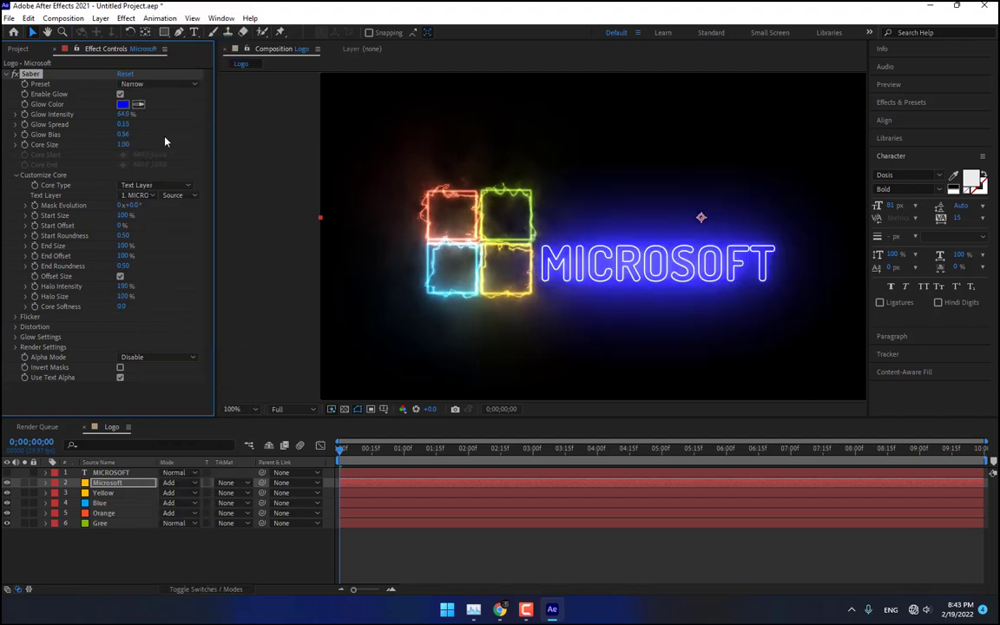
Step: Set the Saber Glow Distortion to the Energy type with Distortion Amount 14.4 and Wind Speed 1.74
left_click(15, 326)
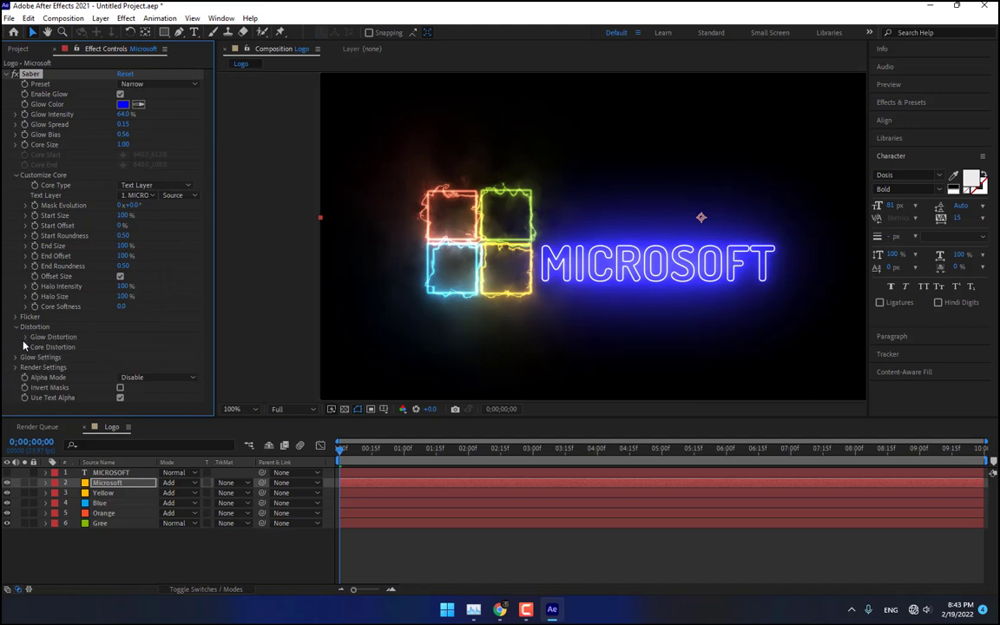
left_click(25, 337)
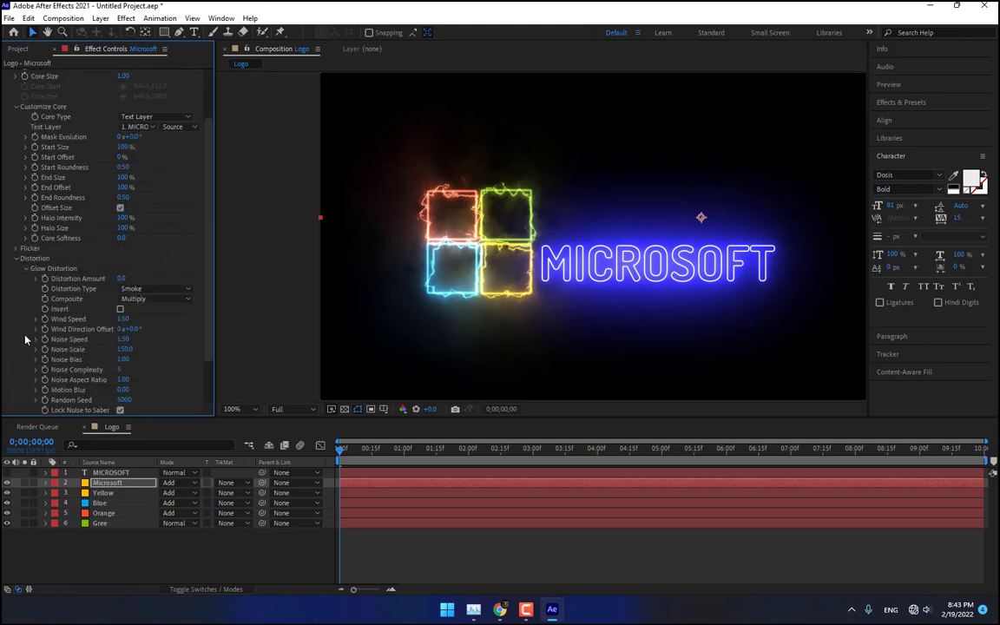
left_click(143, 288)
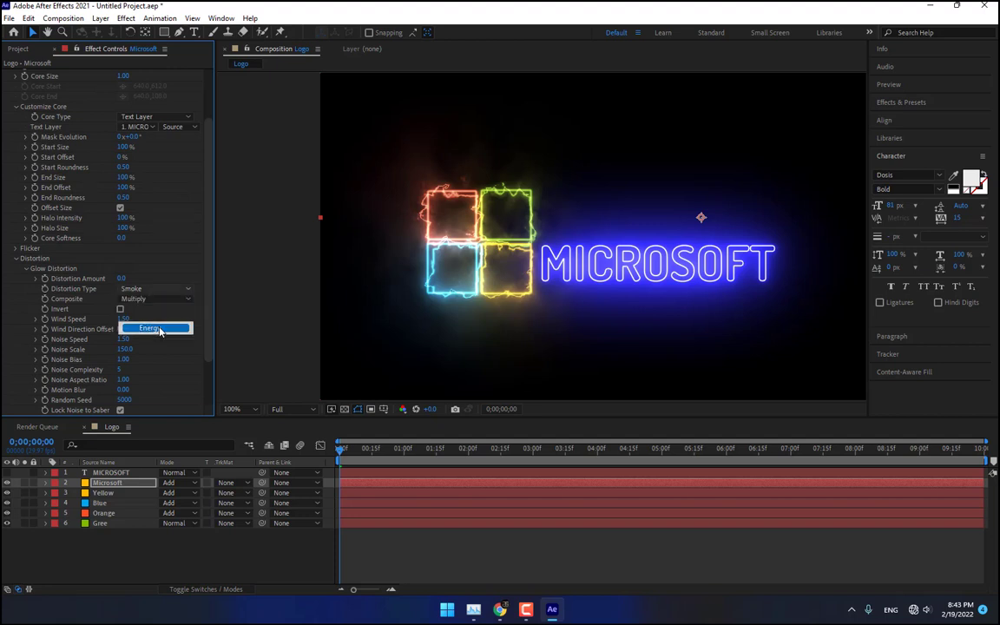
left_click(155, 327)
left_click_drag(122, 280, 131, 279)
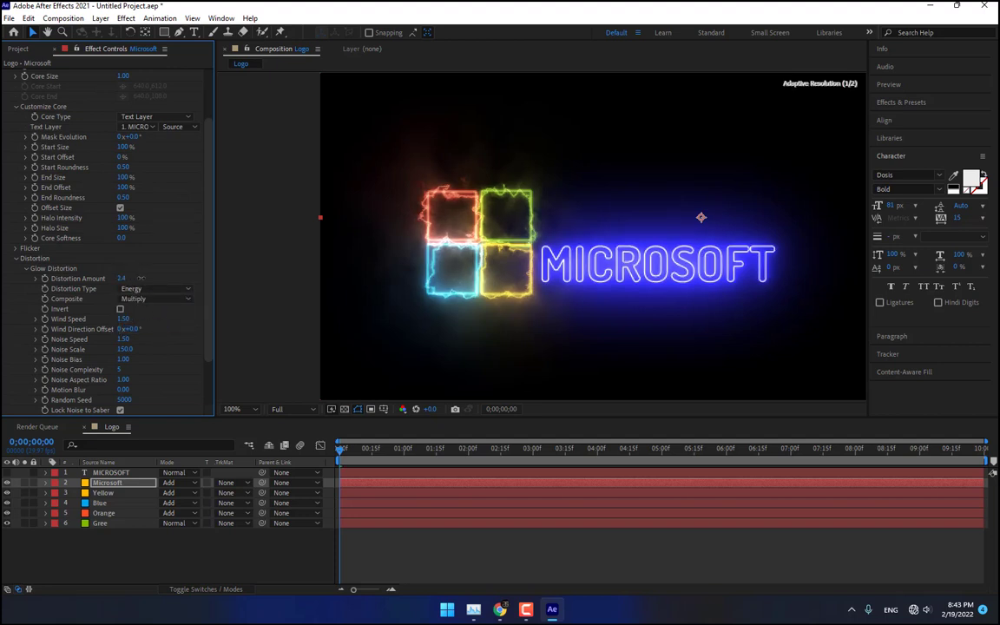
left_click_drag(241, 278, 270, 279)
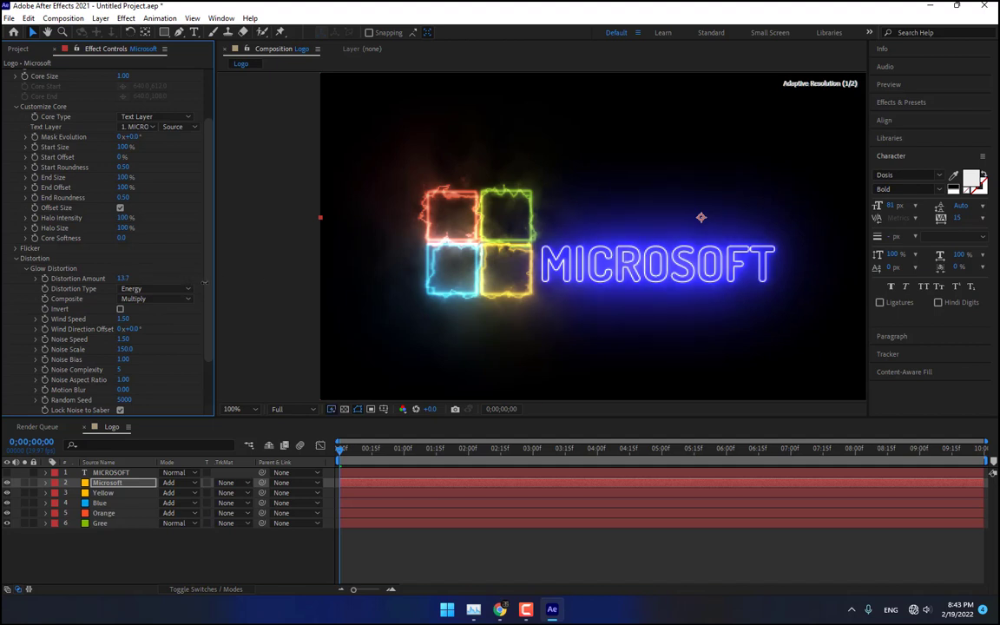
left_click_drag(210, 284, 212, 285)
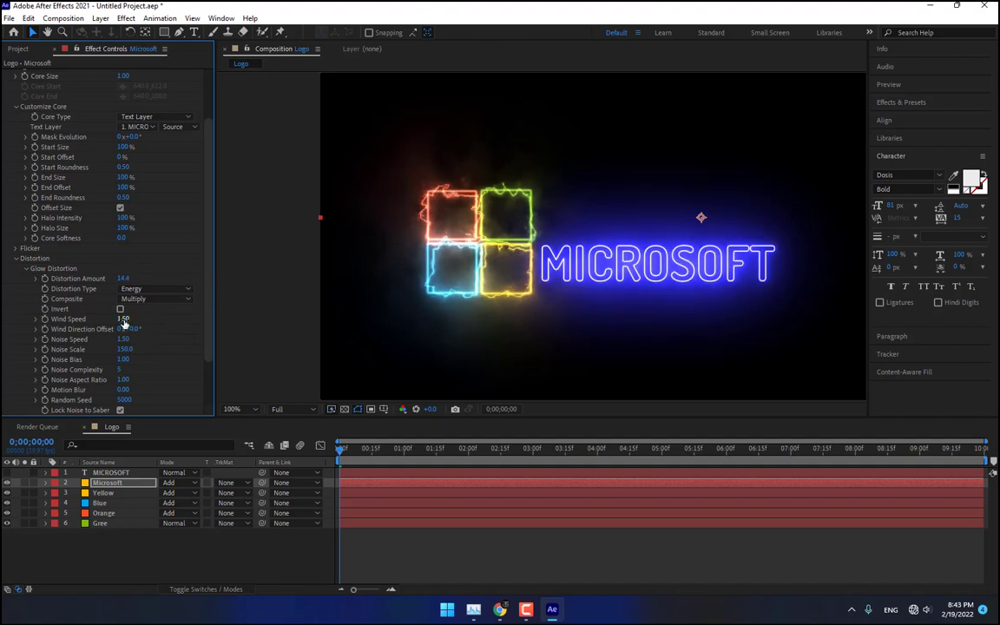
left_click(152, 299)
left_click(185, 271)
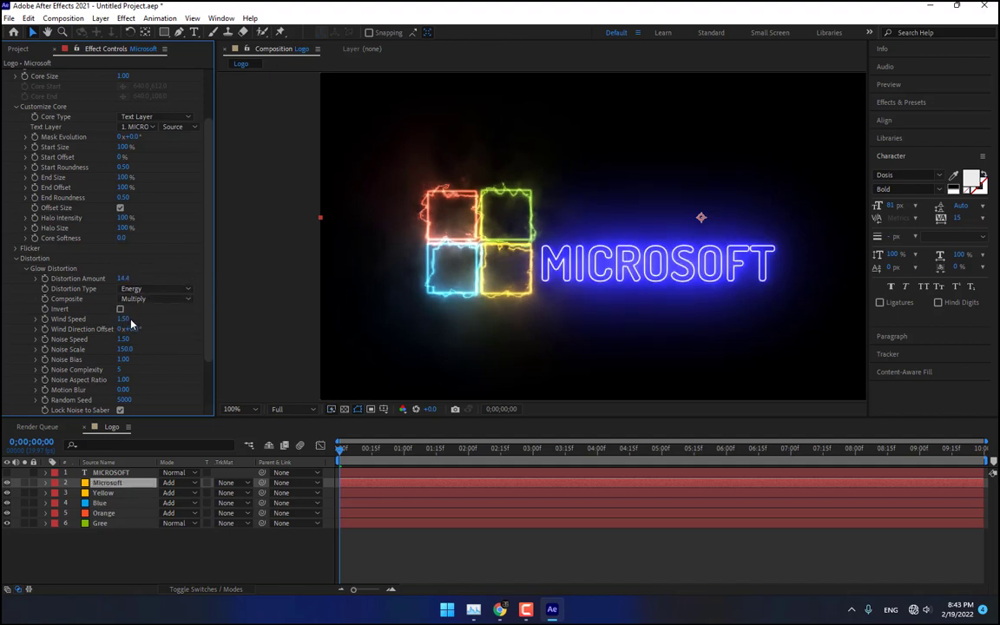
left_click_drag(124, 319, 137, 318)
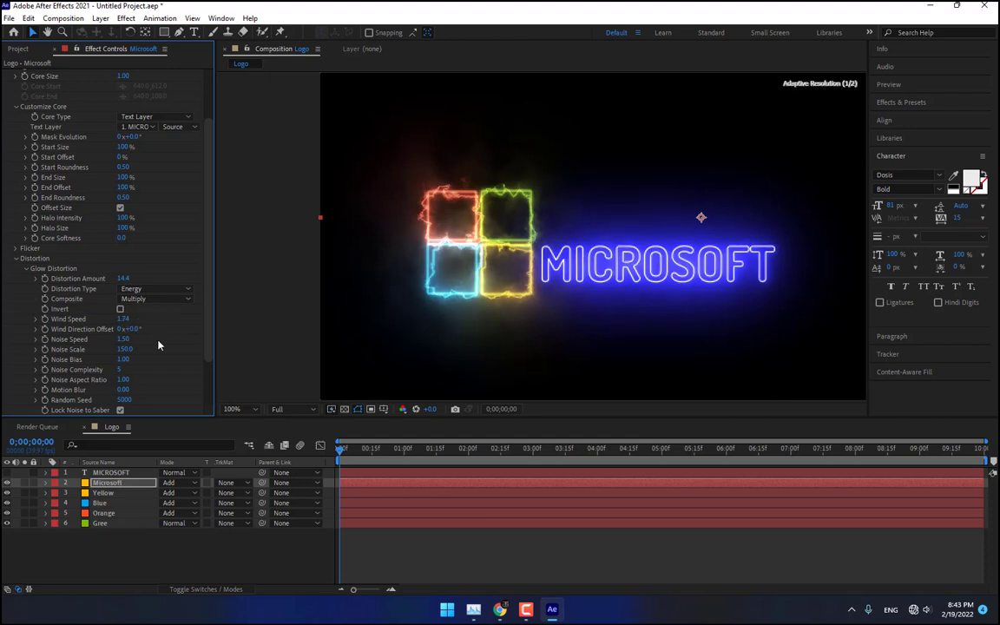
Step: Set the Saber Core Distortion to the Energy type with Distortion Amount 9.3 and Noise Scale 30.0
scroll(158, 346, "down", 3)
left_click(25, 360)
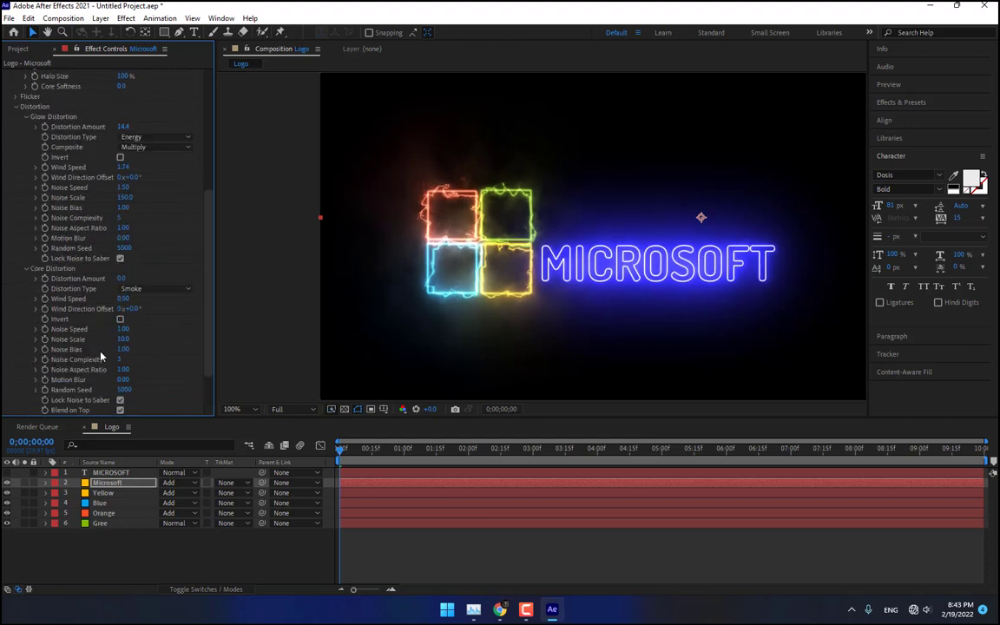
left_click(156, 288)
left_click(154, 312)
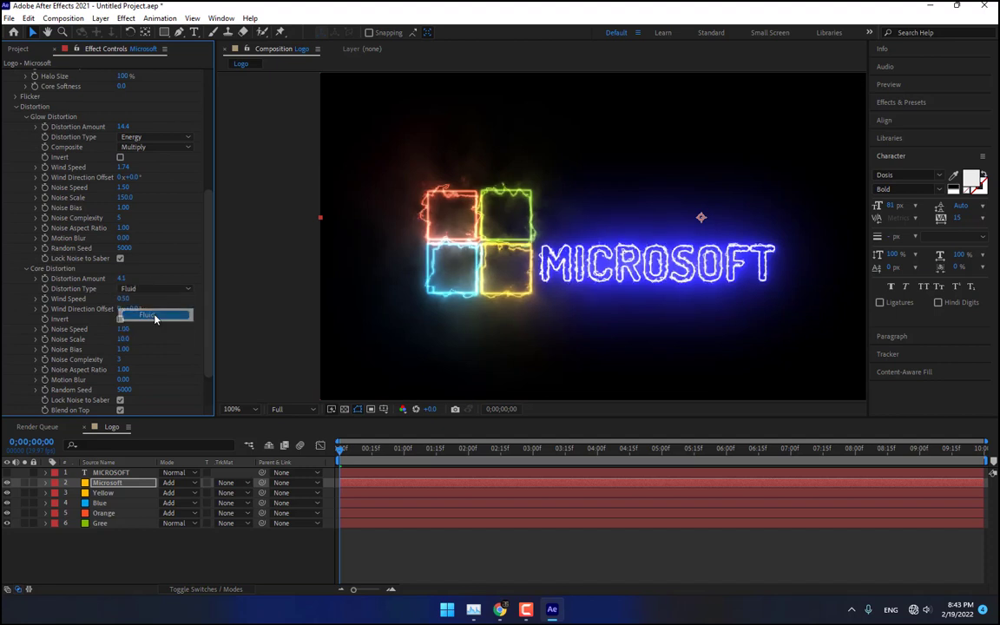
left_click(161, 287)
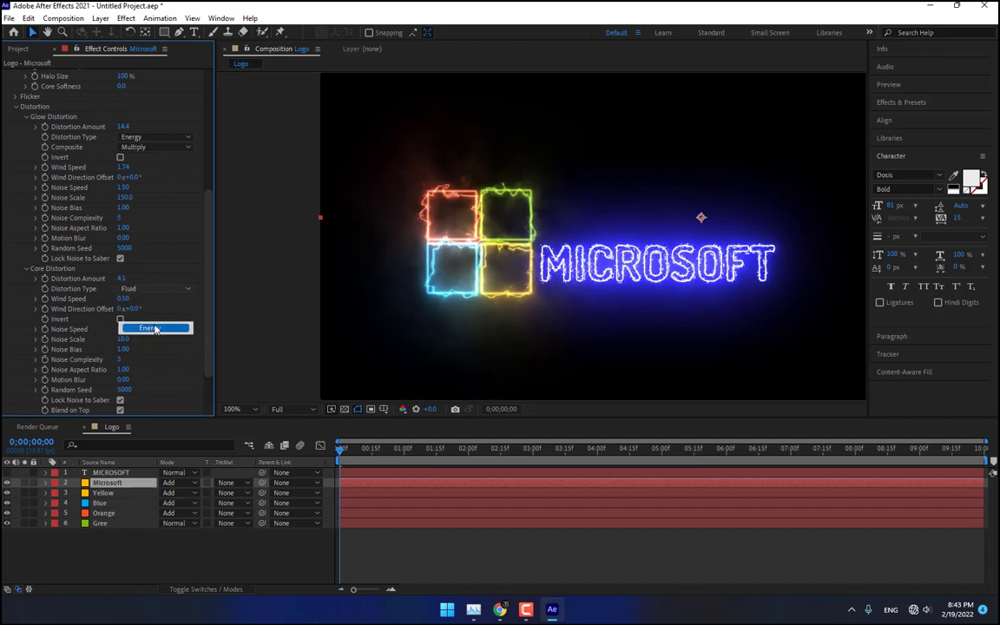
left_click(155, 328)
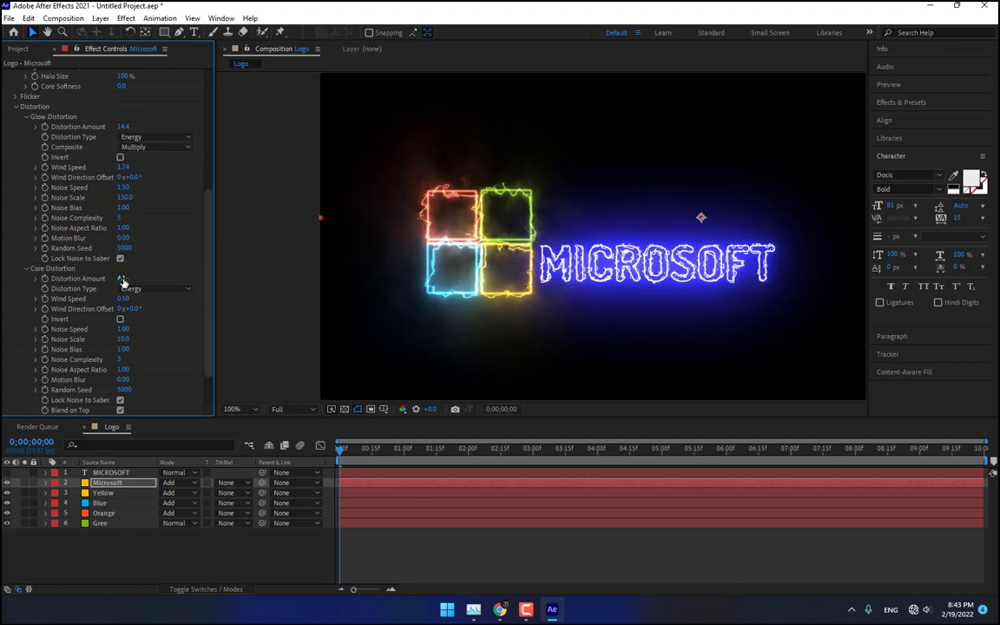
left_click_drag(123, 279, 154, 278)
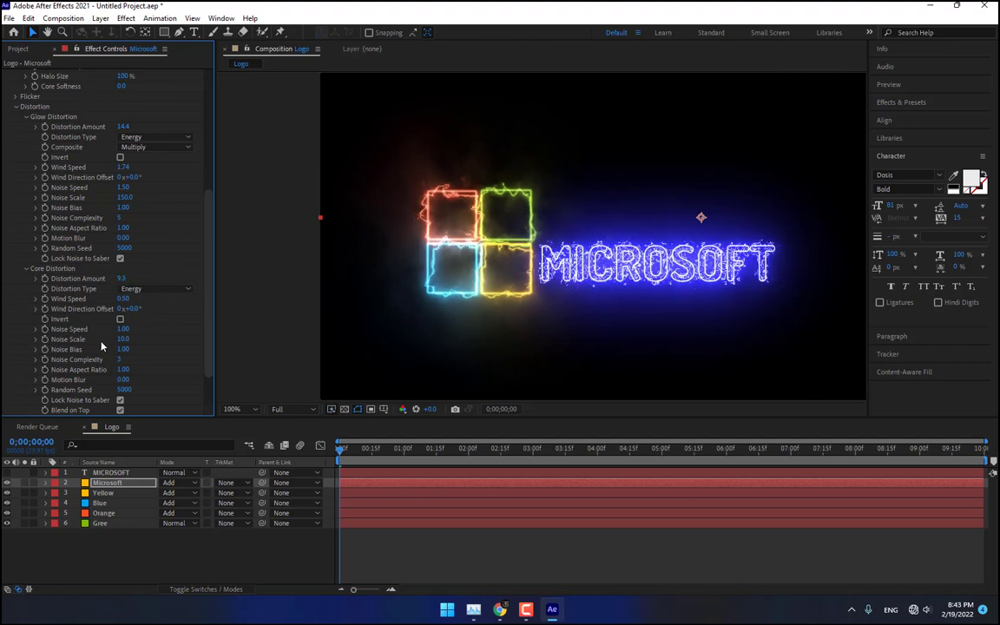
scroll(119, 330, "down", 2)
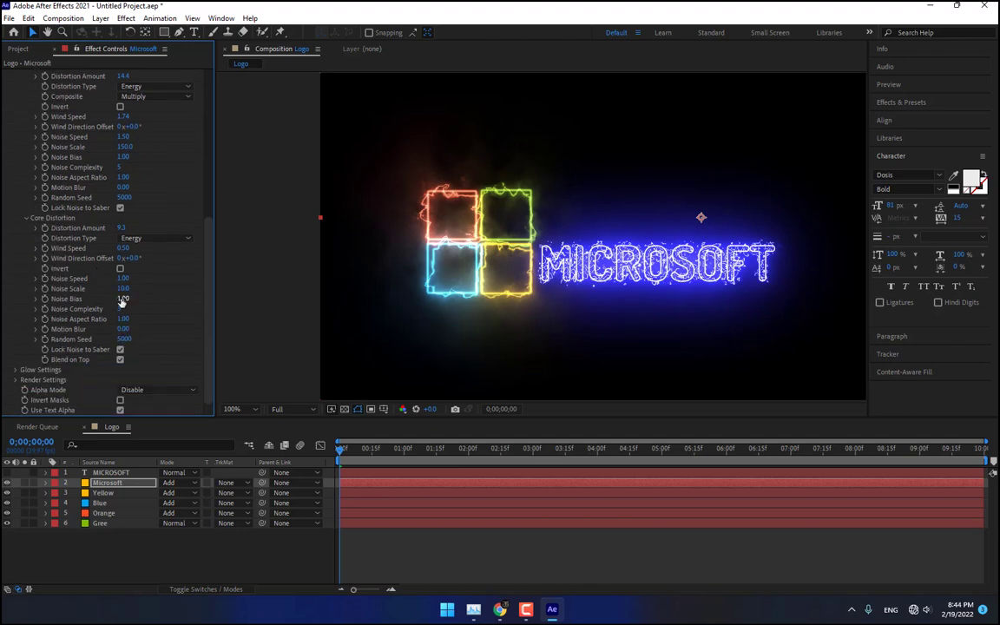
mouse_move(141, 291)
left_mouse_down()
mouse_move(158, 292)
mouse_move(143, 296)
left_mouse_up()
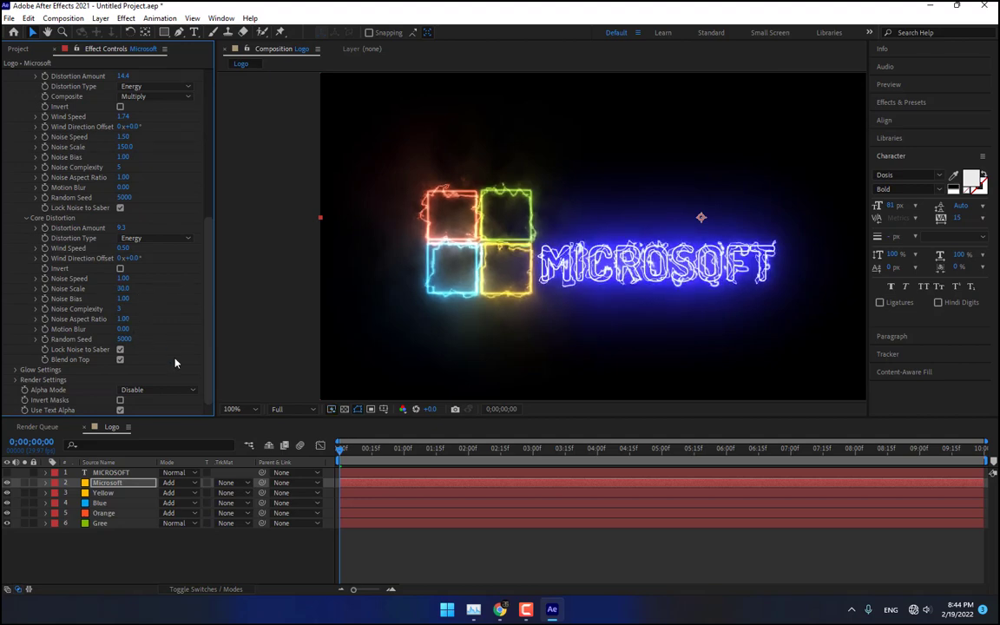
Step: Scrub through the opening frames, return to the start of the composition and play a preview
left_click(364, 449)
left_click_drag(389, 458, 340, 449)
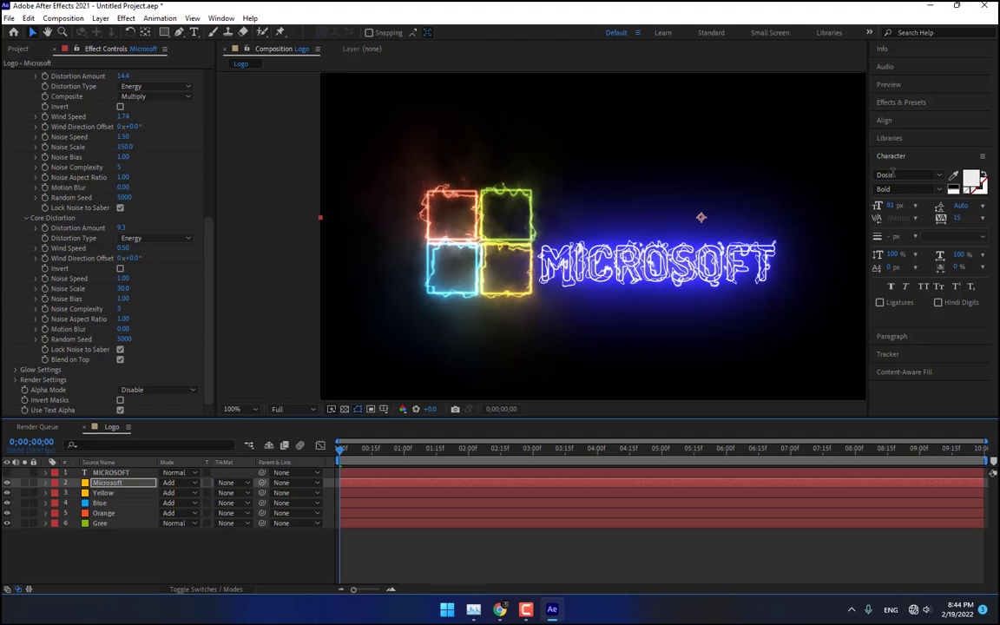
left_click(905, 85)
left_click(928, 101)
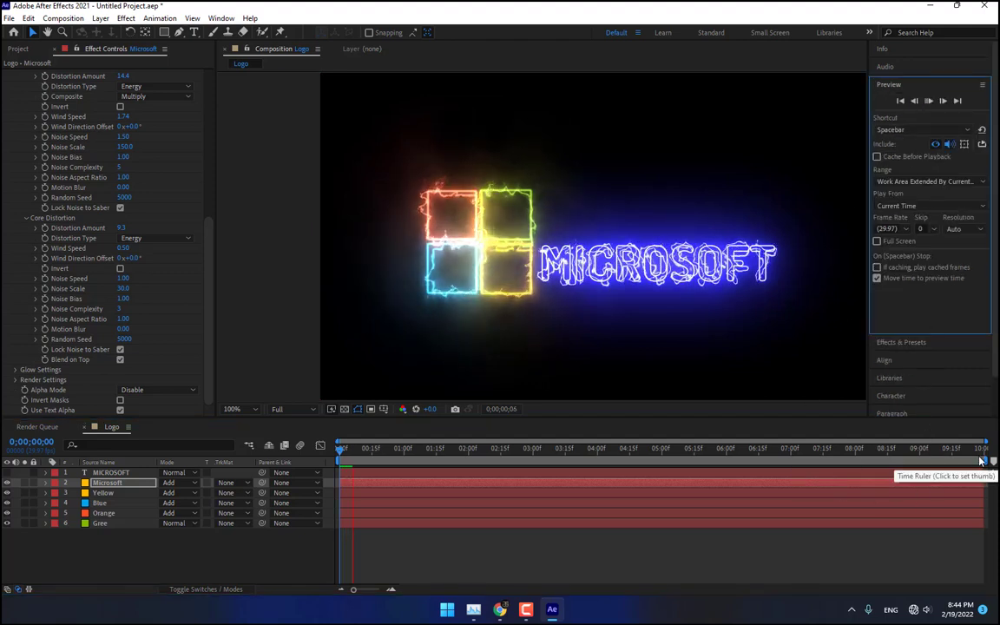
Step: End the work area at the 5-second mark and move the current time to 0;00;00;09
left_click_drag(985, 461, 662, 485)
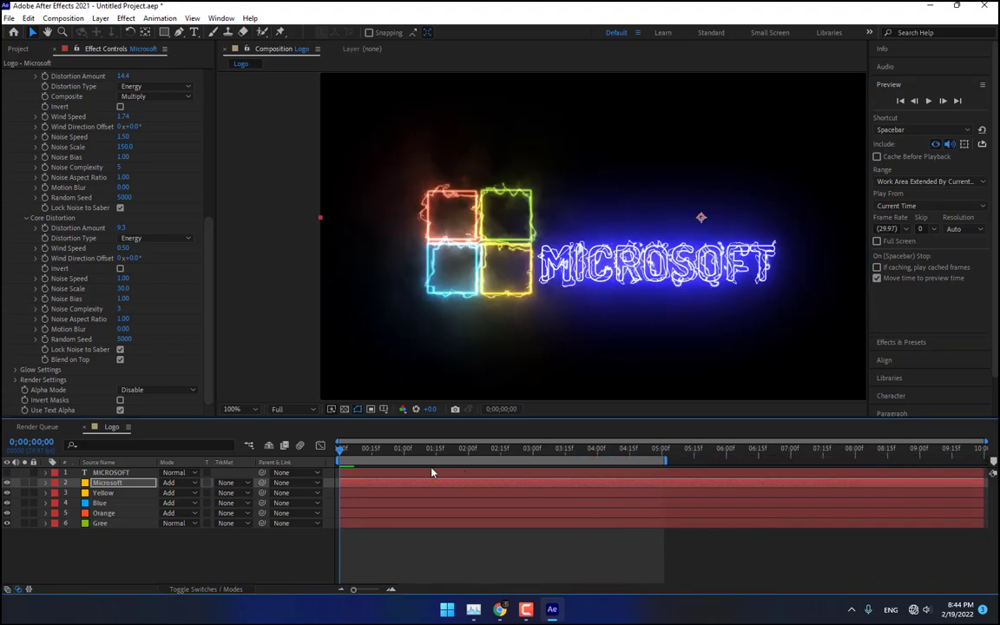
left_click_drag(354, 451, 359, 453)
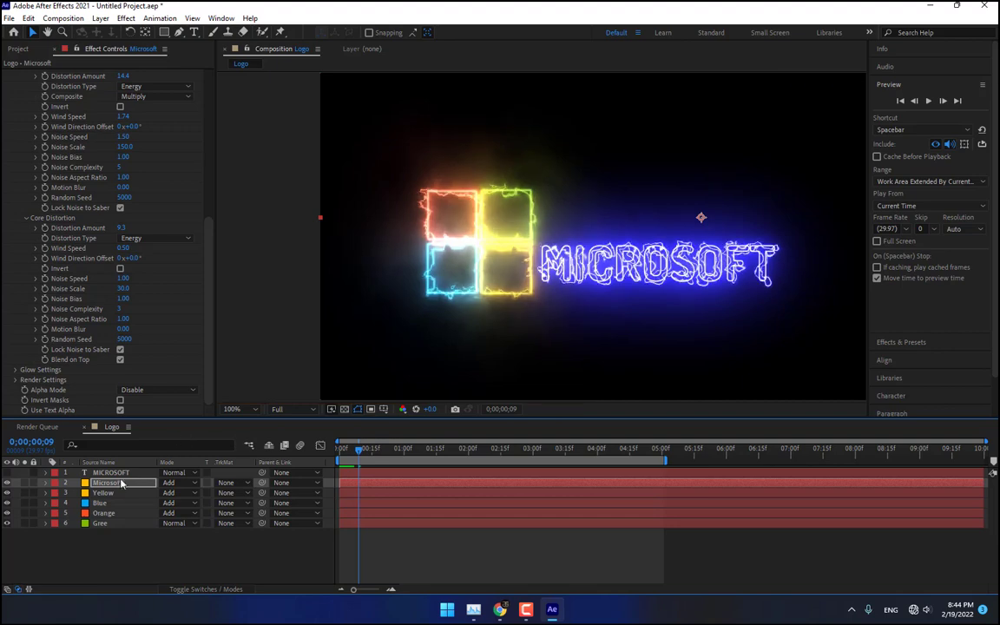
Step: Try the Nebula and Portal Saber presets on the Microsoft layer, setting Portal's Core Size to 0.30 and lowering its Glow Intensity
scroll(185, 235, "up", 5)
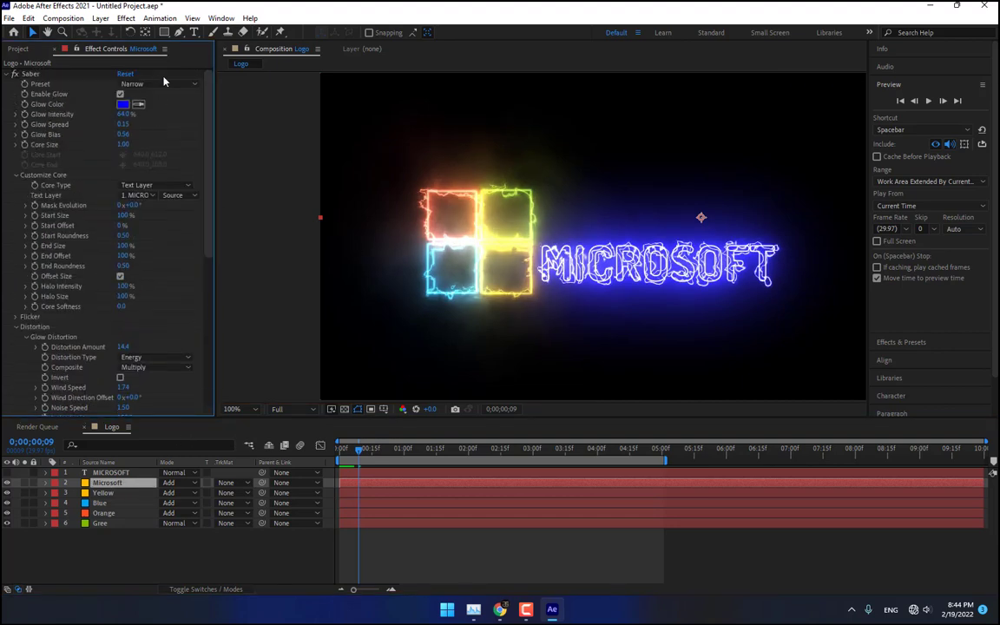
left_click(169, 83)
left_click(180, 386)
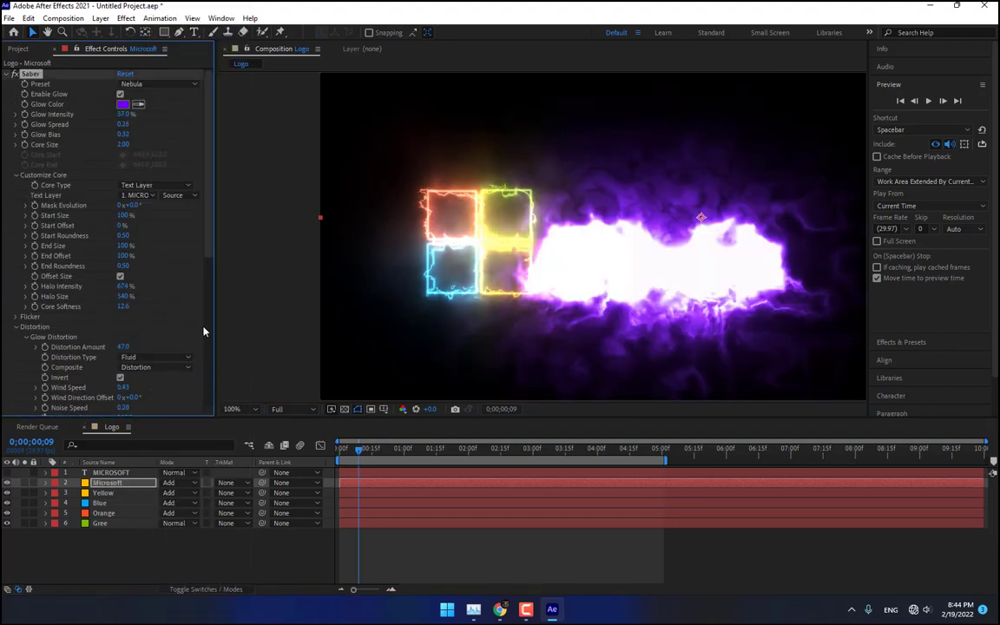
left_click(143, 83)
left_click(178, 422)
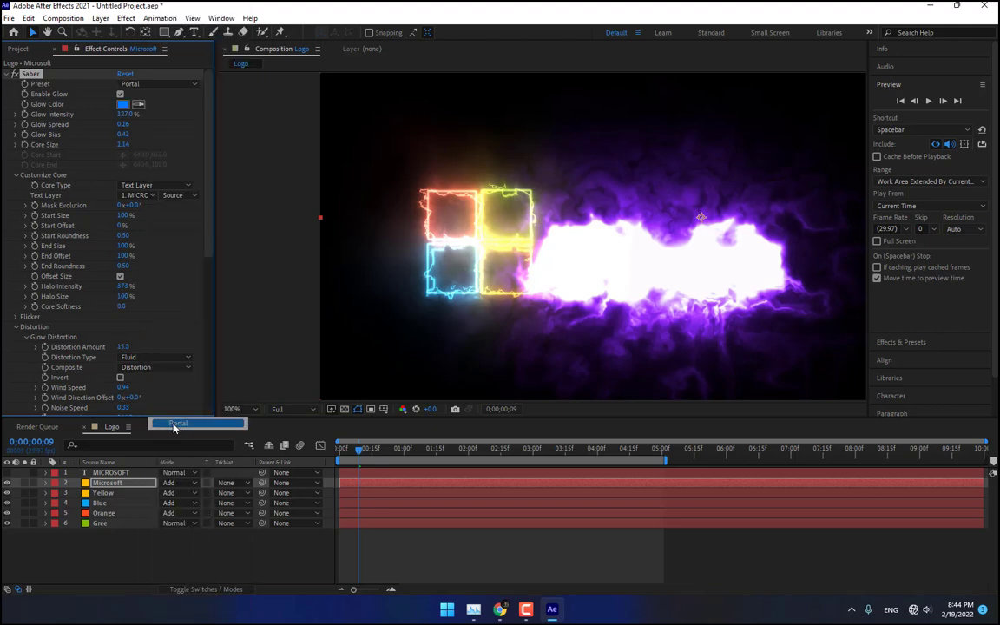
left_click(123, 144)
type("0")
key("Return")
left_click_drag(124, 156, 128, 163)
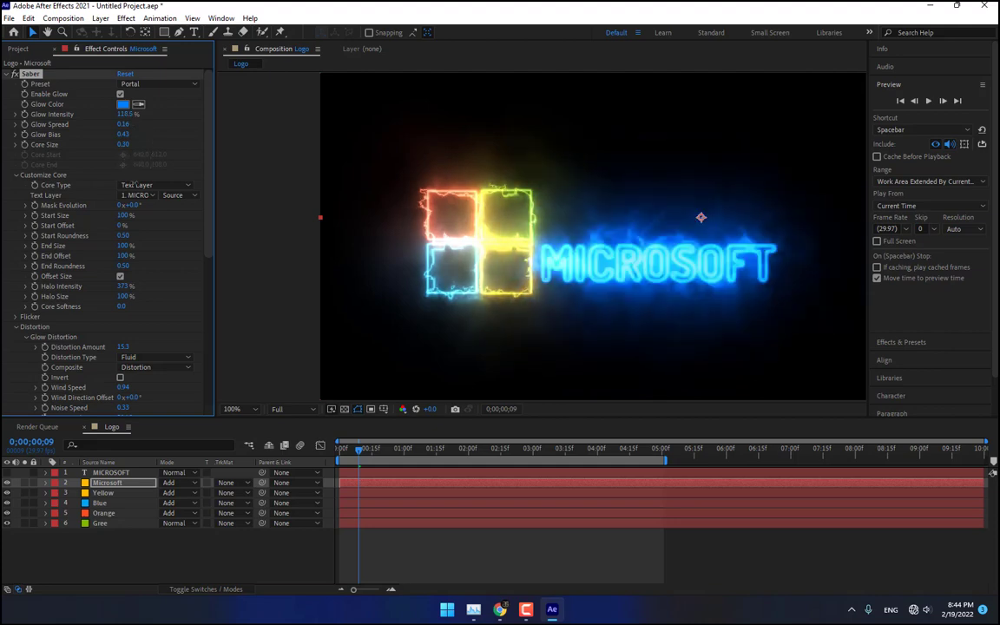
Step: Try the Proton, Fire and Core Saber presets on the Microsoft layer, setting Fire's Glow Intensity to 24.9% and Core Size to 1.04
left_click(156, 83)
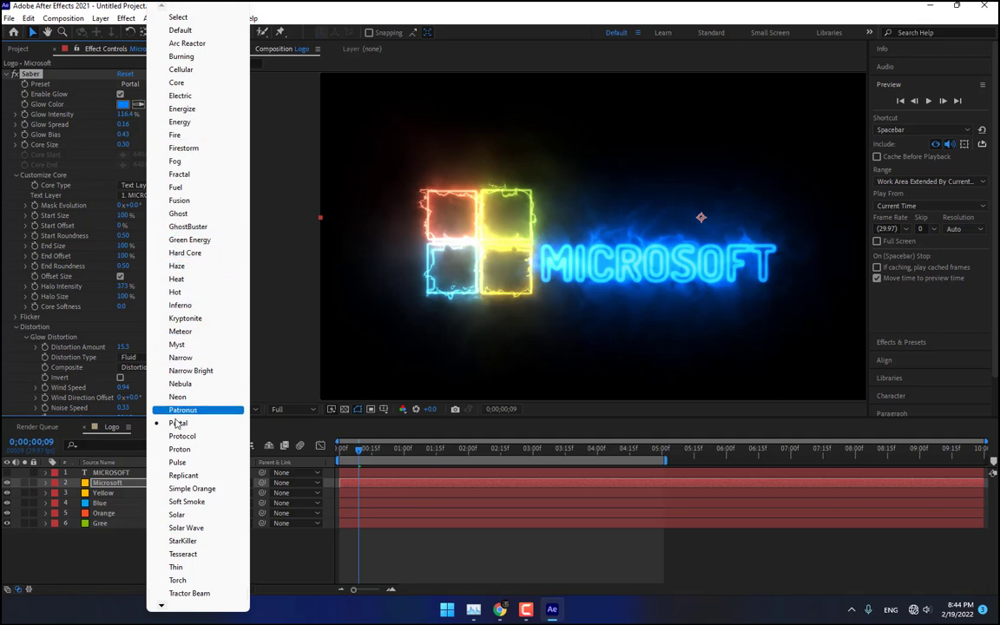
left_click(179, 449)
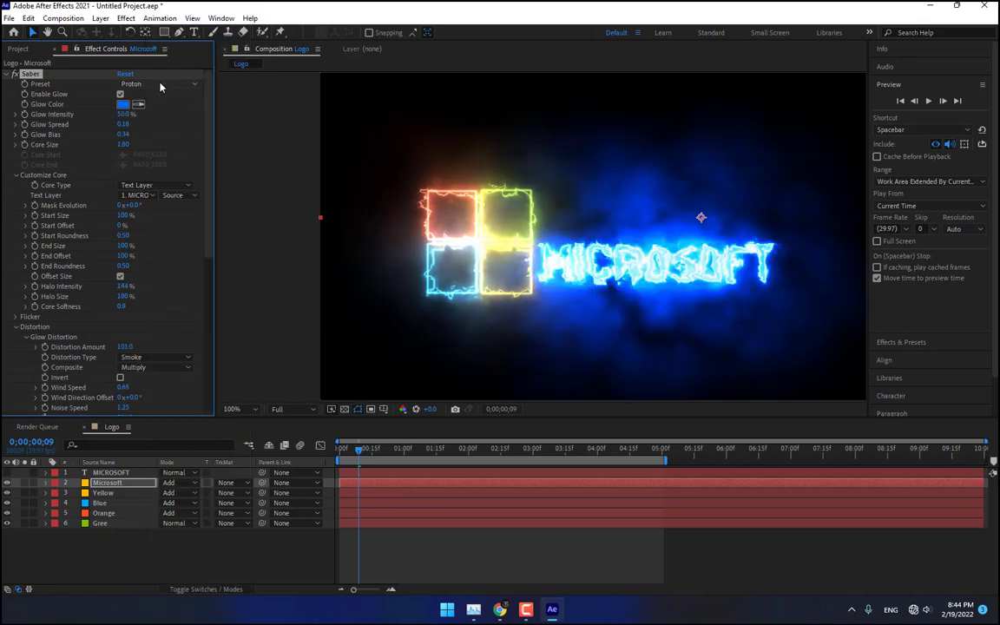
left_click(160, 84)
left_click(178, 126)
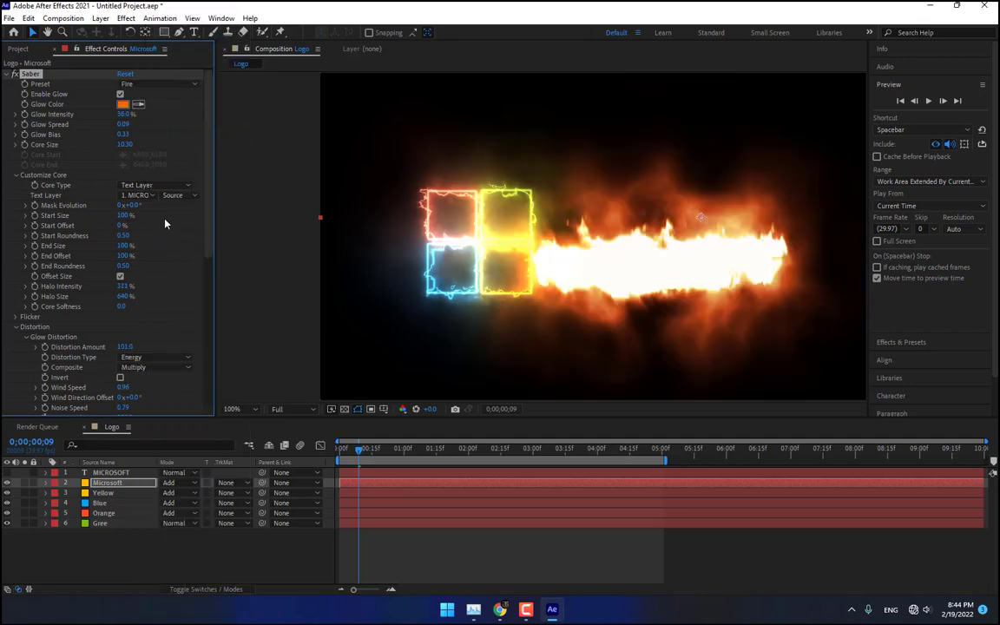
left_click_drag(124, 114, 79, 113)
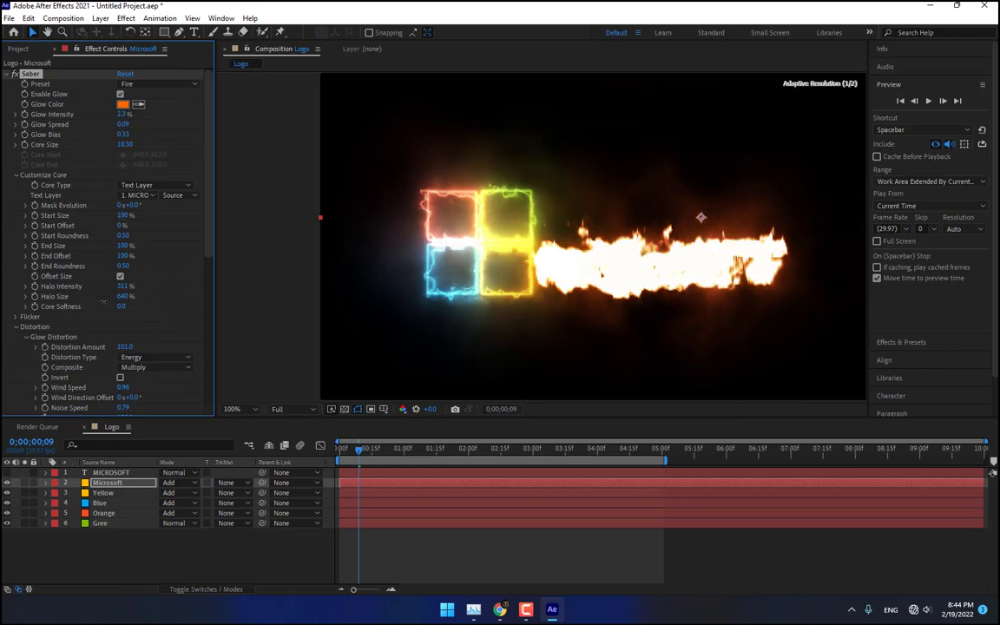
left_click_drag(103, 302, 125, 184)
left_click_drag(123, 146, 91, 492)
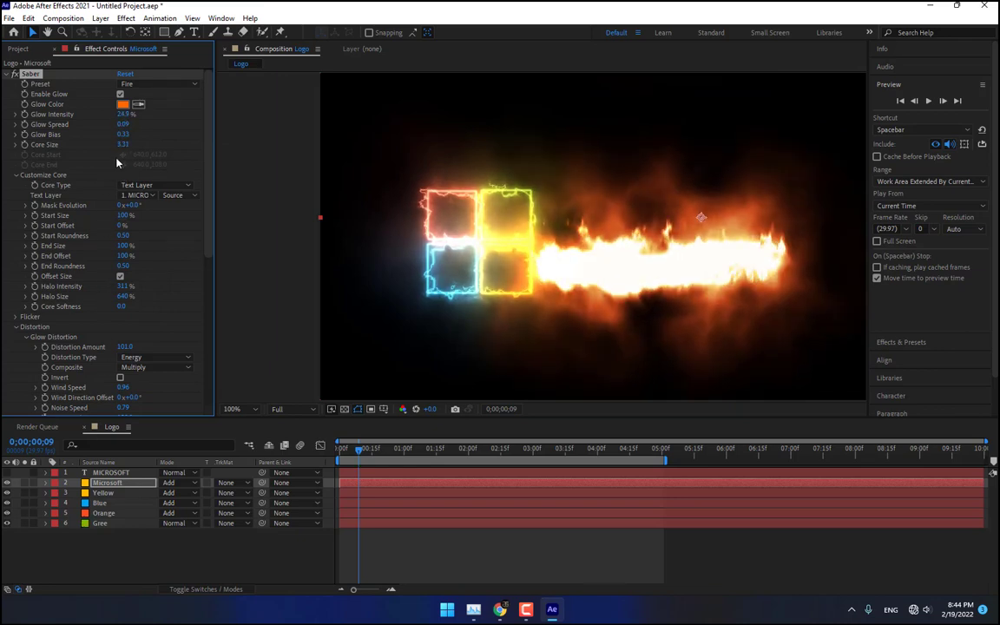
left_click_drag(123, 144, 119, 275)
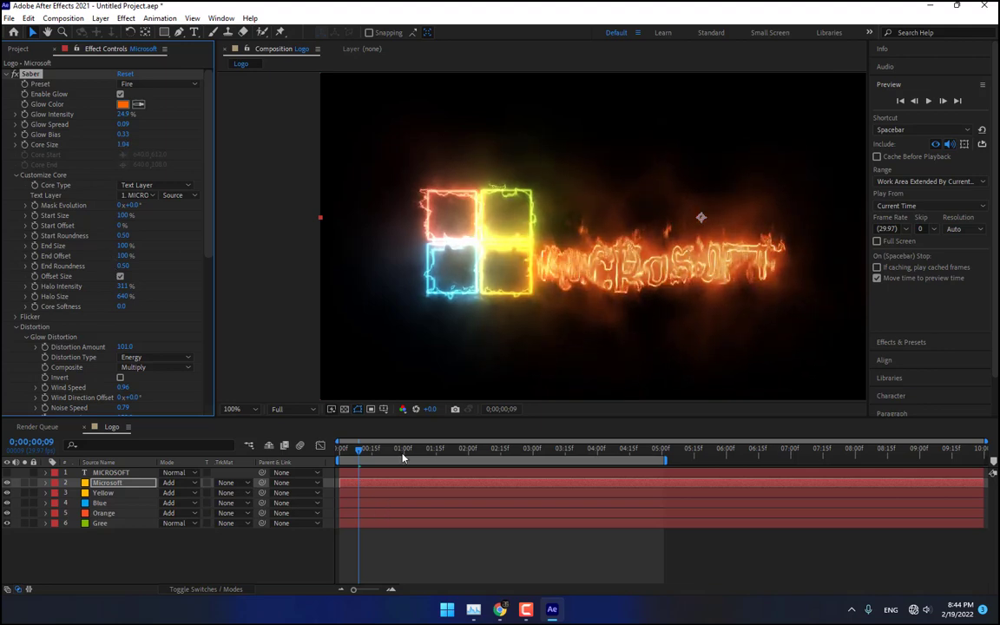
left_click_drag(360, 450, 460, 456)
left_click(173, 84)
left_click(238, 82)
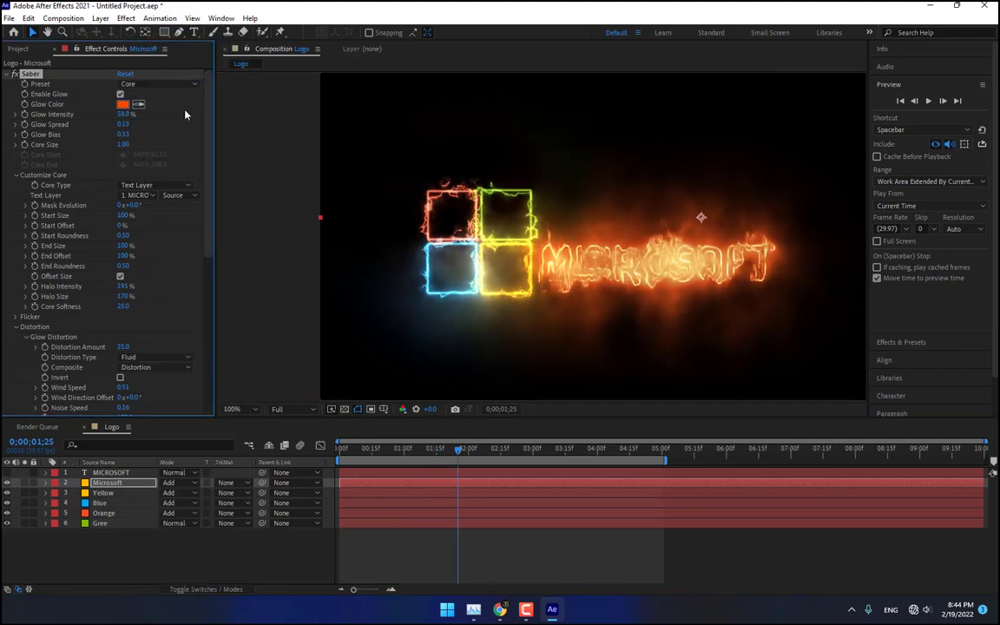
Step: Apply the Default Saber preset to the Microsoft layer with Glow Intensity 13.7% and Core Size 0.97
left_click(177, 84)
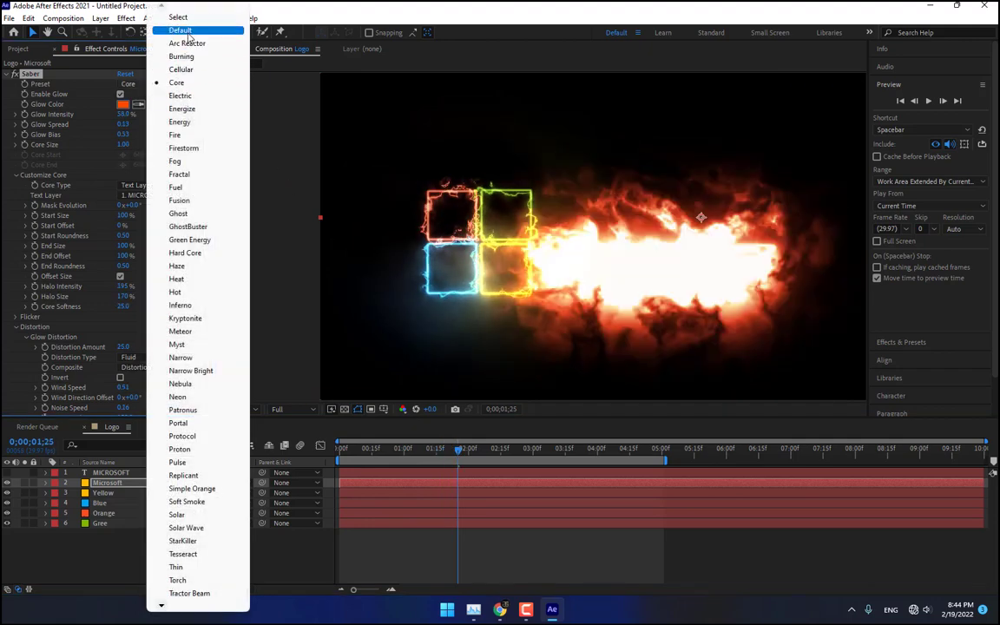
left_click(224, 30)
left_click_drag(128, 116, 127, 333)
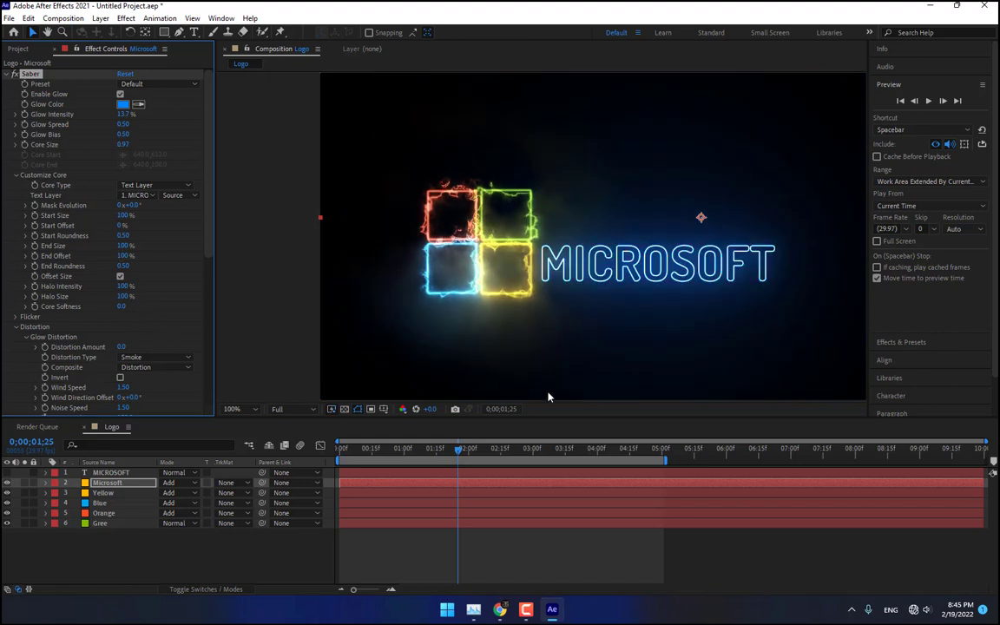
left_click(449, 449)
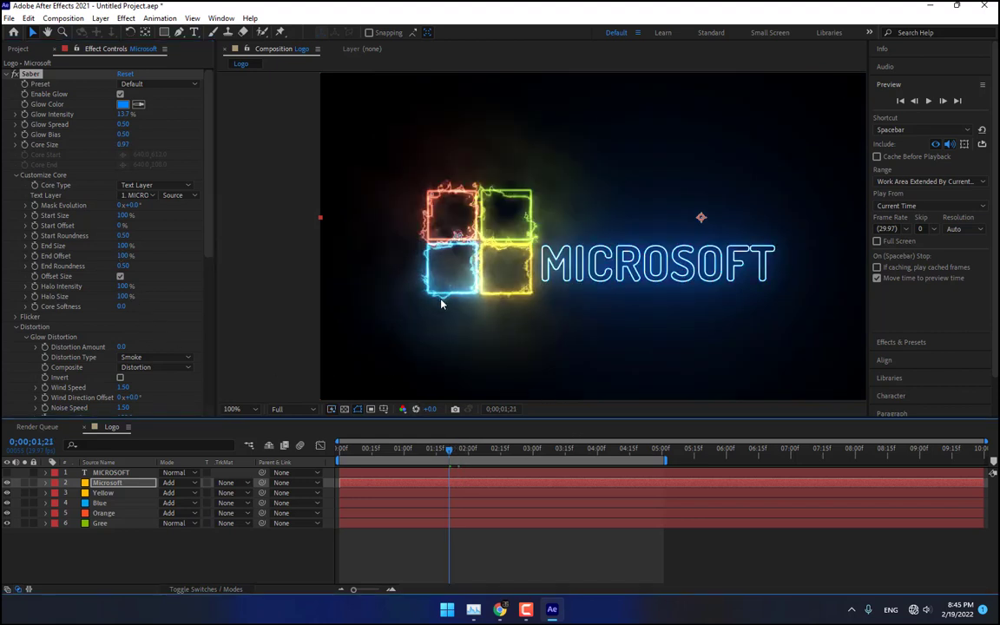
Step: Return to the start of the composition and rename the Gree layer as Green
left_click_drag(377, 451, 335, 453)
left_click_drag(208, 113, 188, 119)
left_click(103, 523)
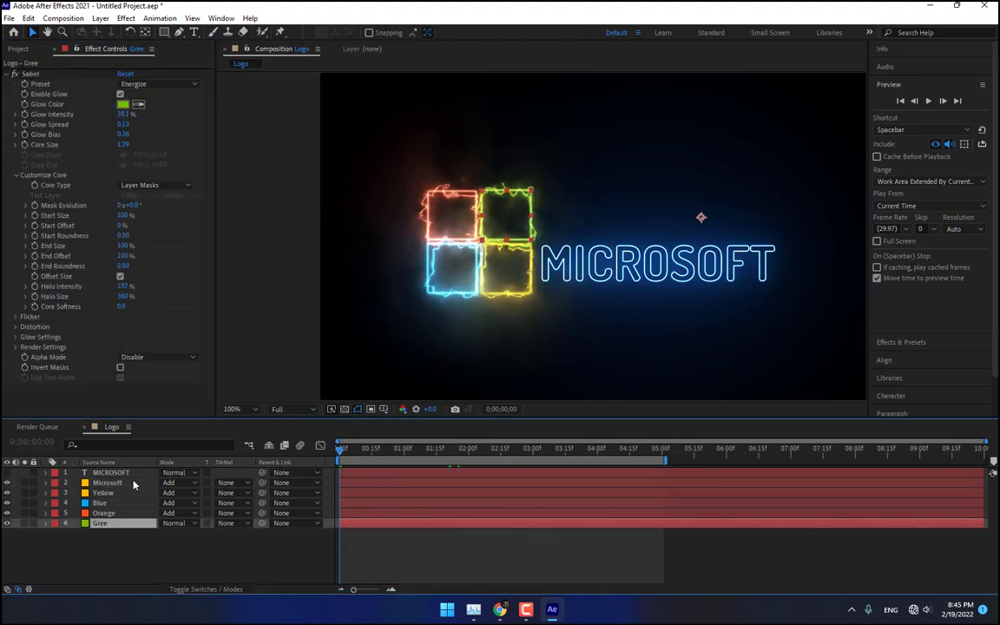
right_click(119, 522)
left_click(139, 496)
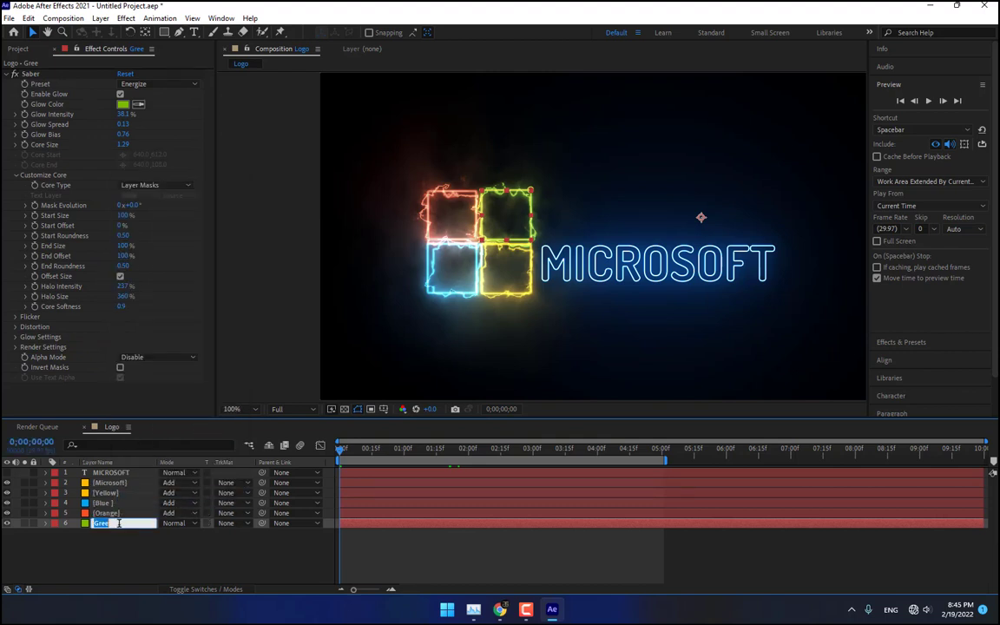
type("Green")
key("Return")
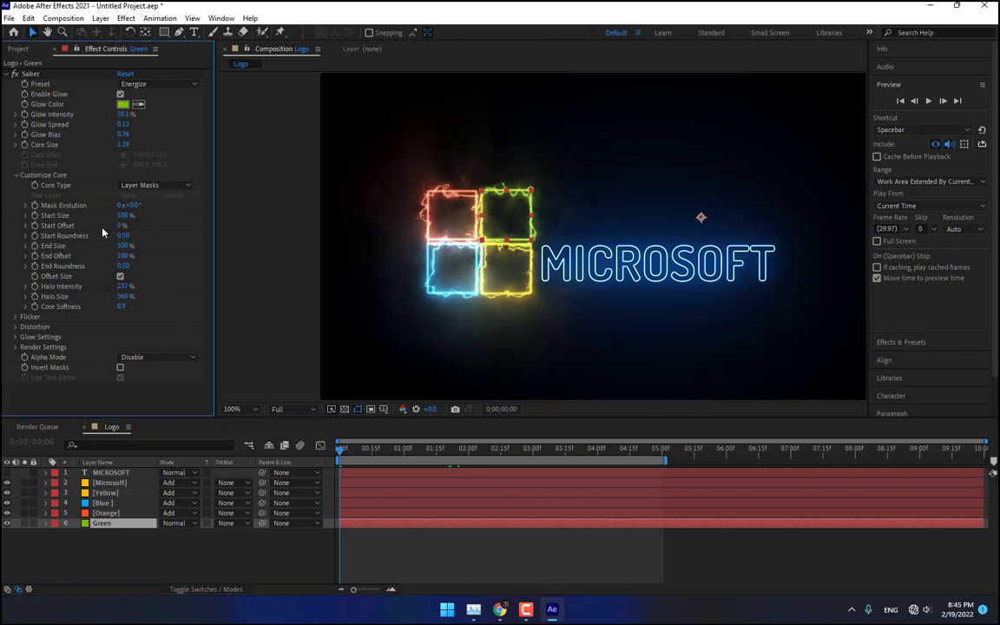
Step: Keyframe the Green layer's Saber Start Offset from 100% at 0 seconds to 0% at 0;00;01;00, and select the Orange layer at 0;00;00;15
left_click_drag(121, 226, 176, 228)
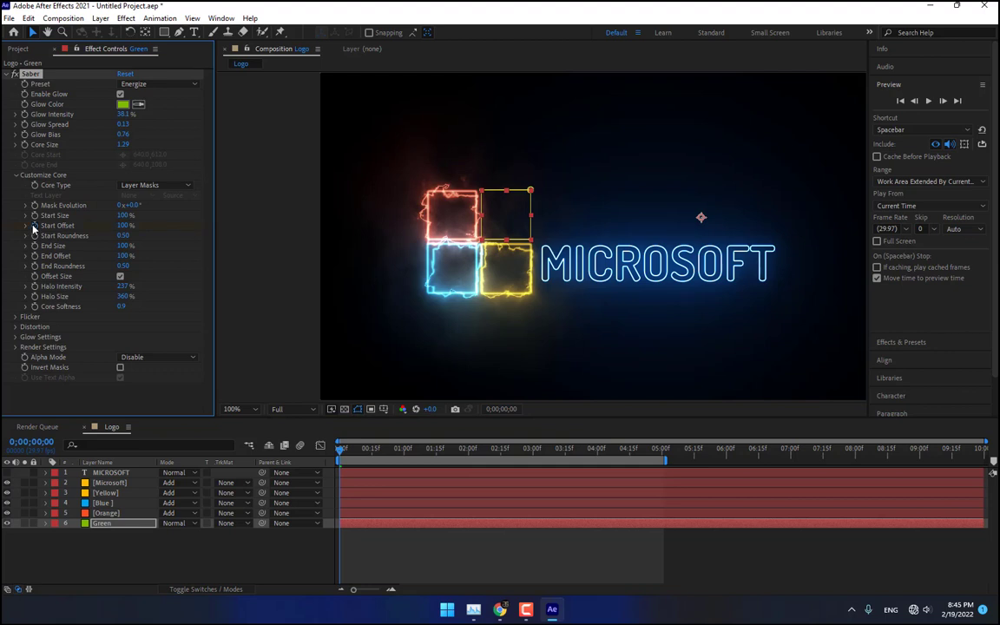
left_click(404, 450)
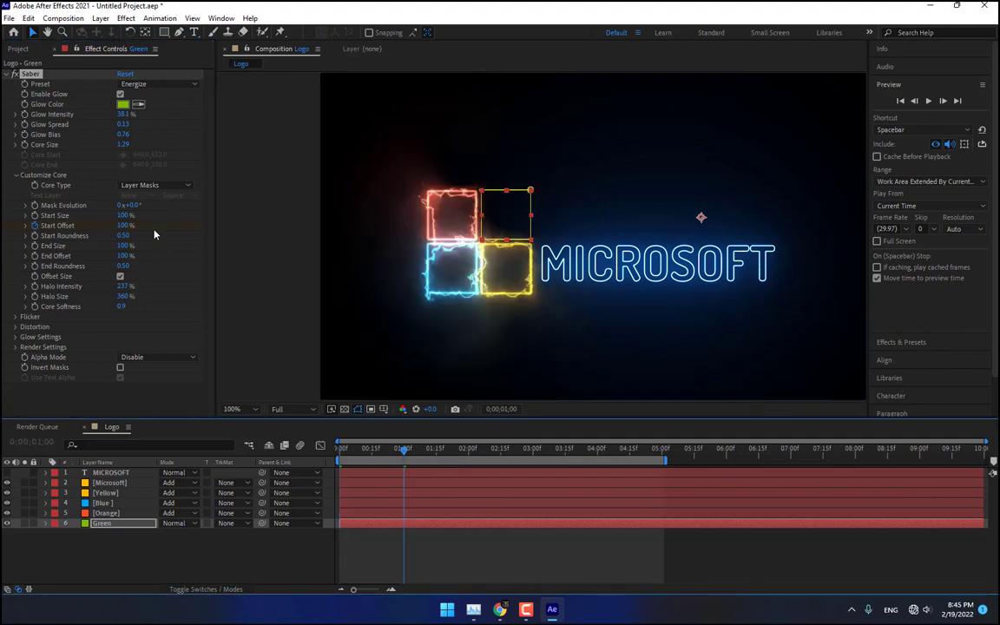
left_click_drag(123, 226, 52, 225)
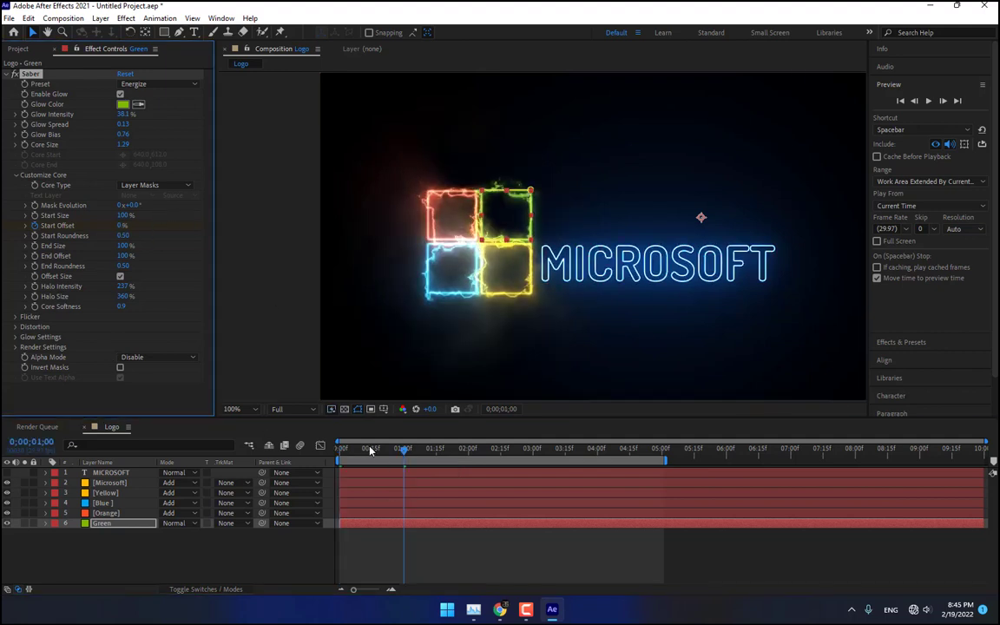
left_click(372, 450)
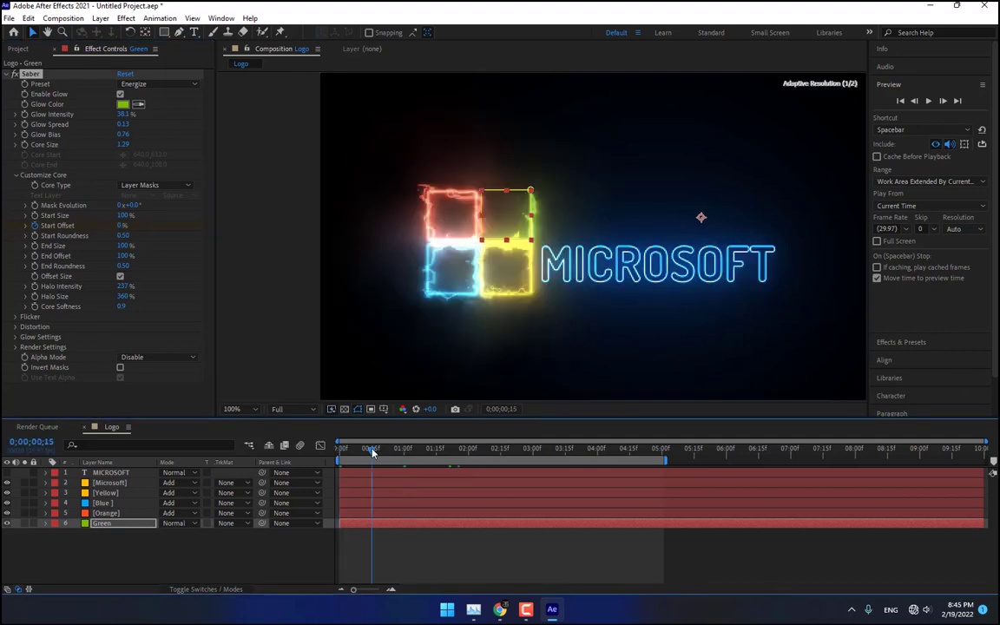
left_click(102, 513)
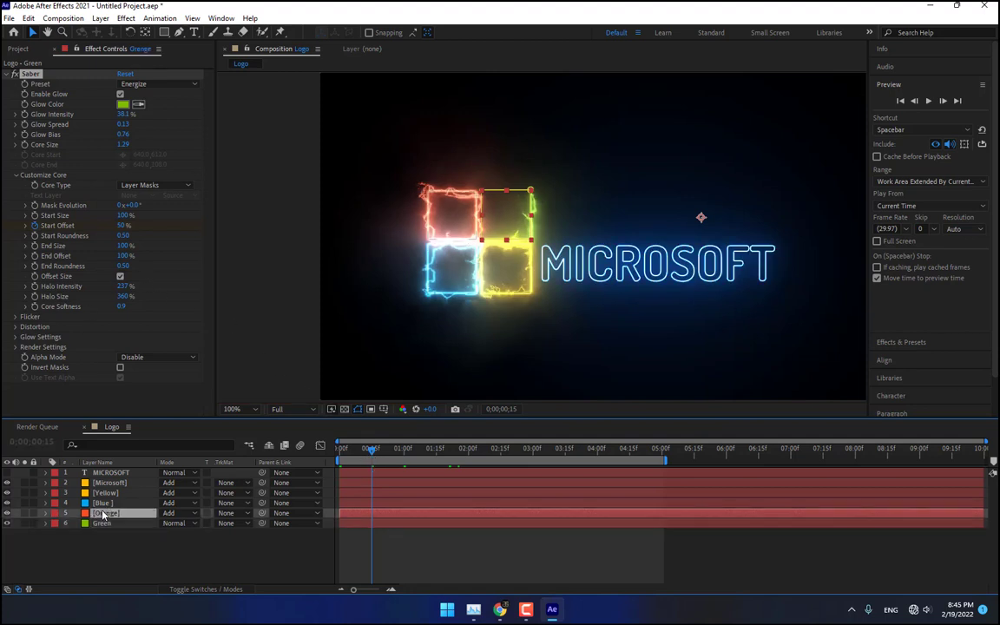
left_click(35, 226)
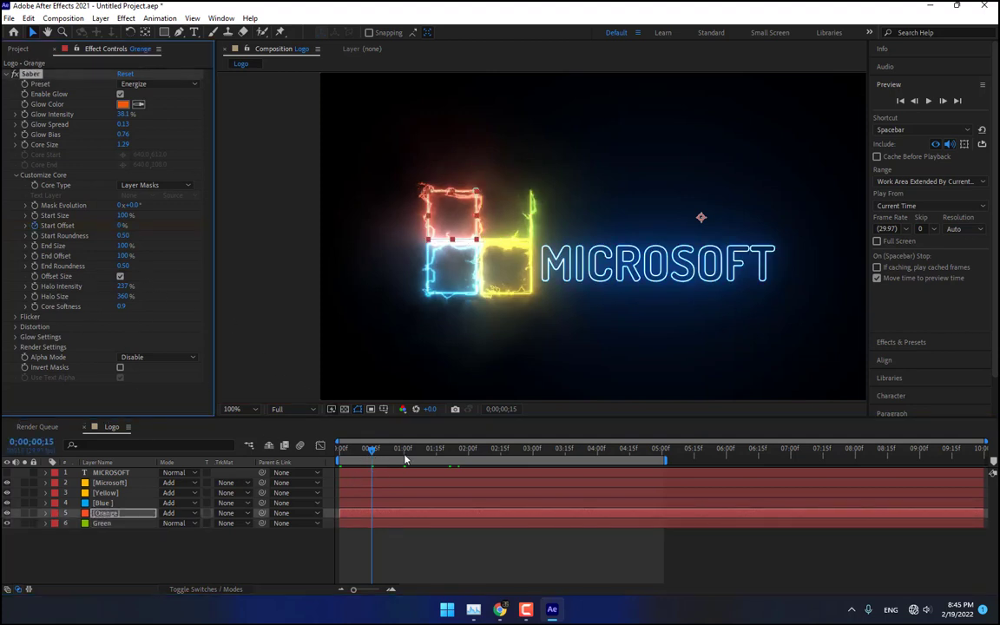
left_click(436, 451)
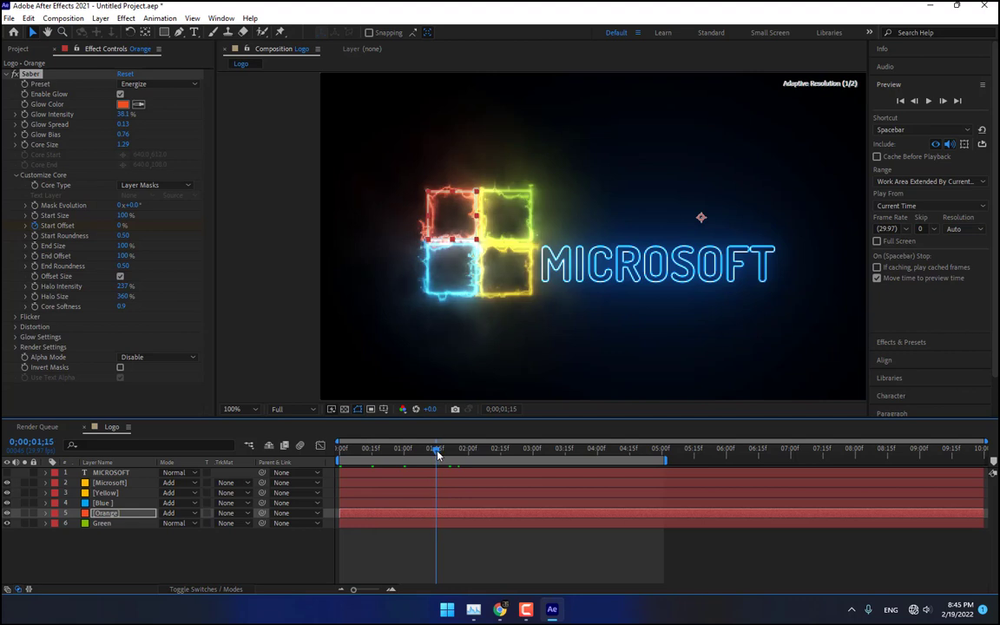
mouse_move(121, 227)
left_mouse_down()
mouse_move(152, 227)
mouse_move(124, 234)
left_mouse_up()
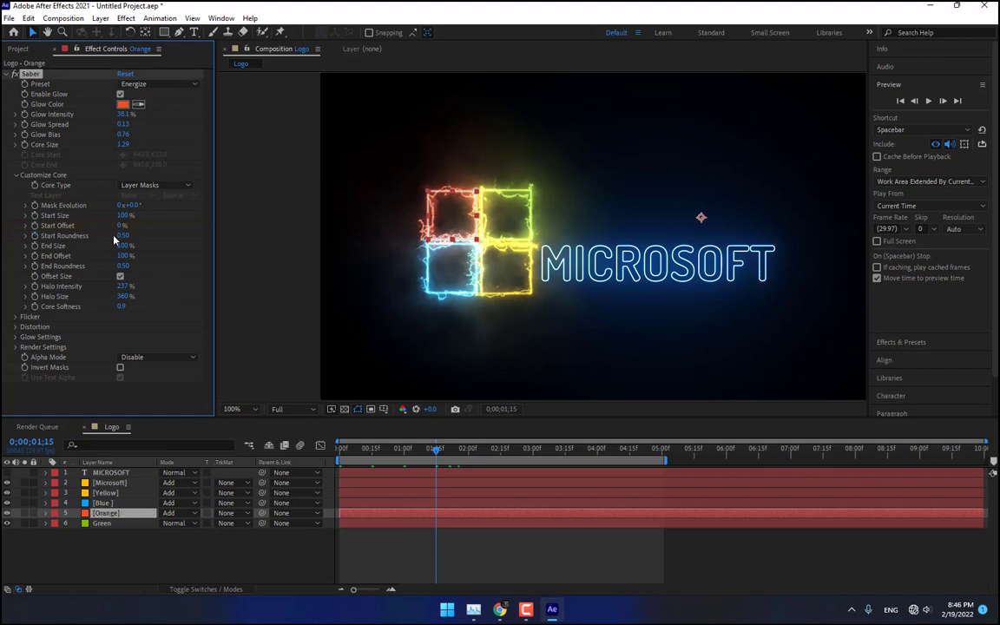
Step: Keyframe the Orange layer's Saber Start Offset from 100% at 0;00;00;15 to 0% at 0;00;01;15
left_click_drag(122, 225, 202, 230)
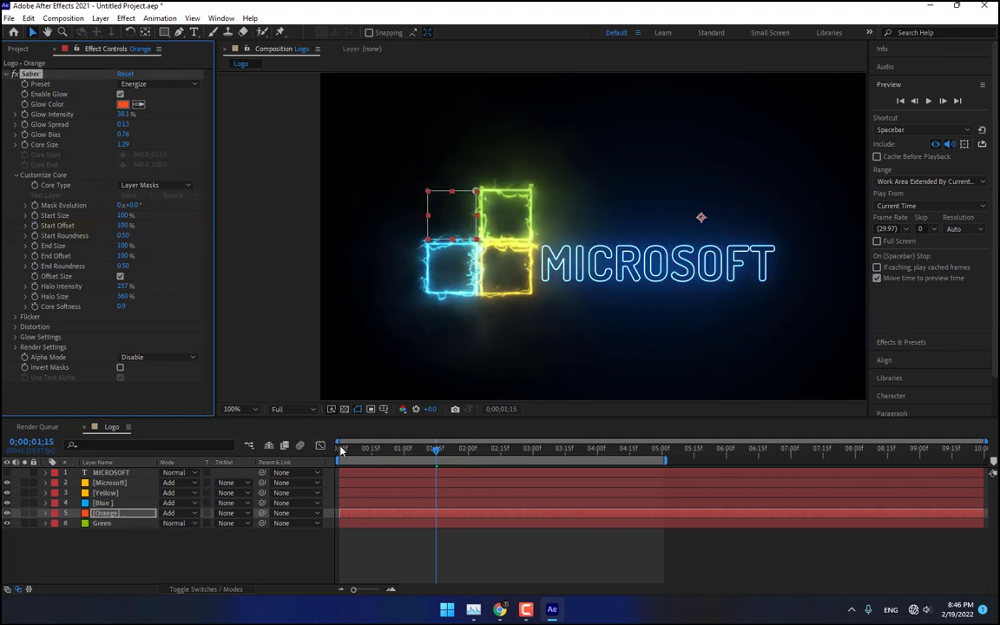
left_click(372, 449)
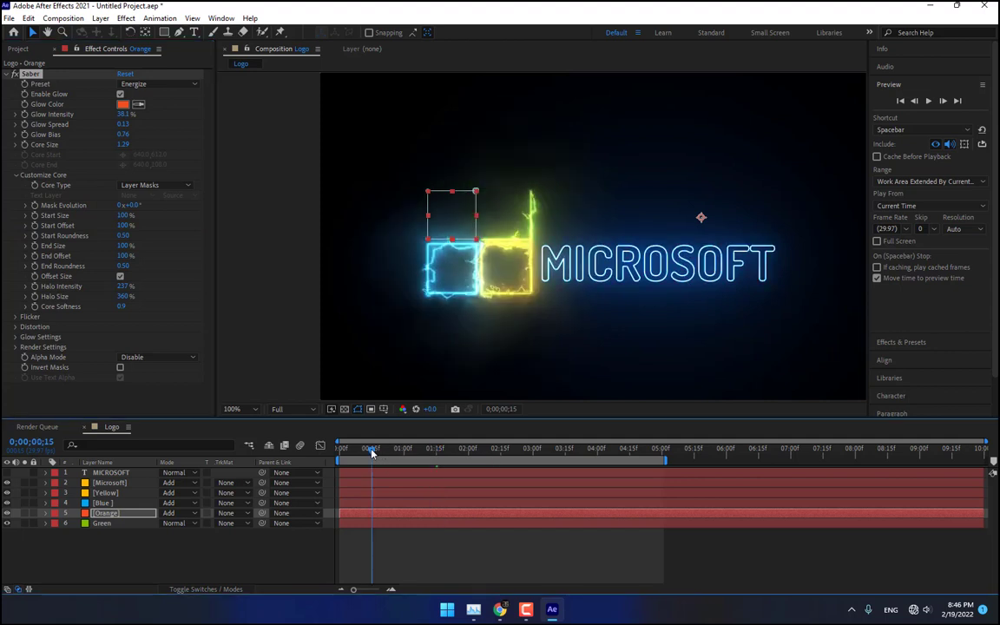
left_click(34, 225)
left_click(436, 449)
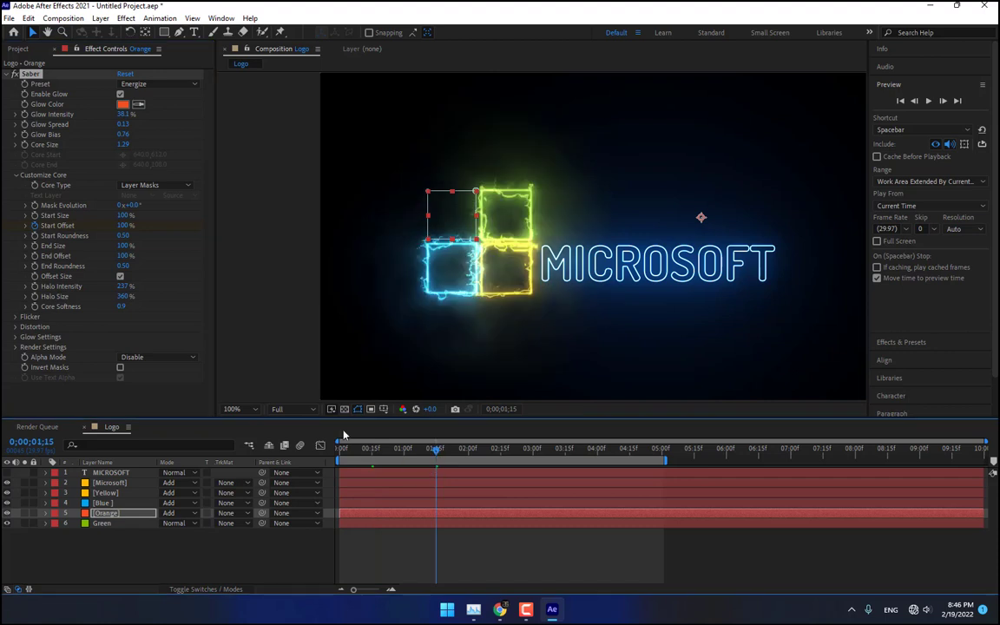
left_click_drag(125, 227, 36, 227)
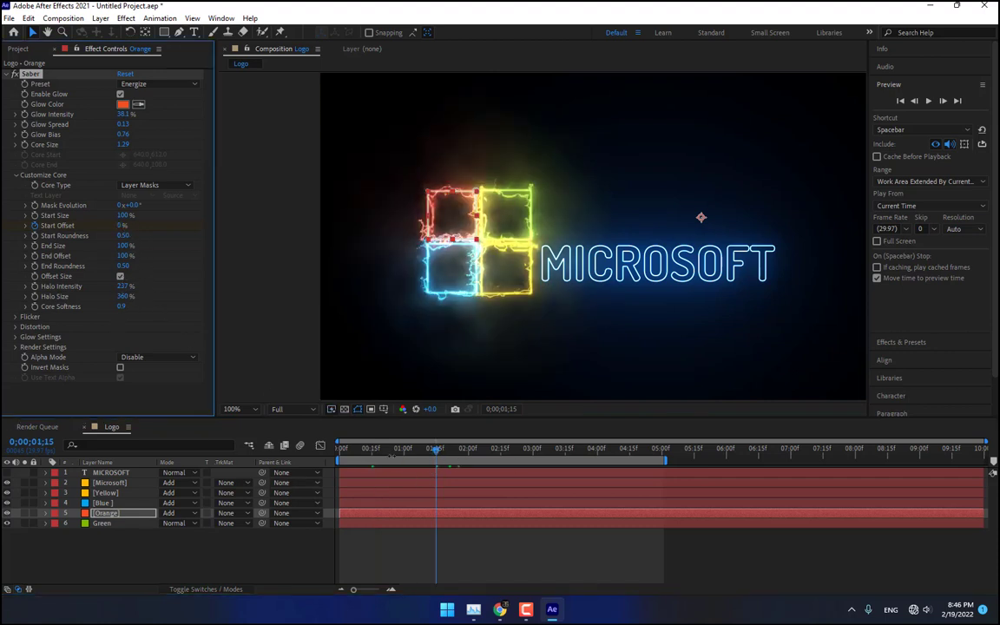
Step: Keyframe the Blue layer's Saber Start Offset from 100% at 0;00;01;15 to 0% at 0;00;02;15, and scrub through the result
key("ctrl+Up")
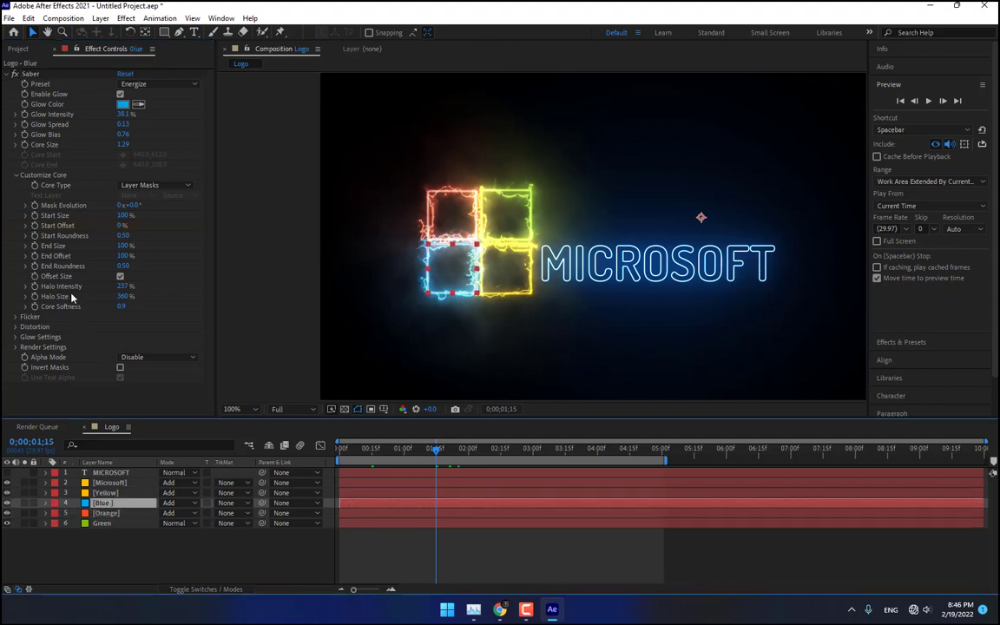
left_click_drag(121, 225, 230, 236)
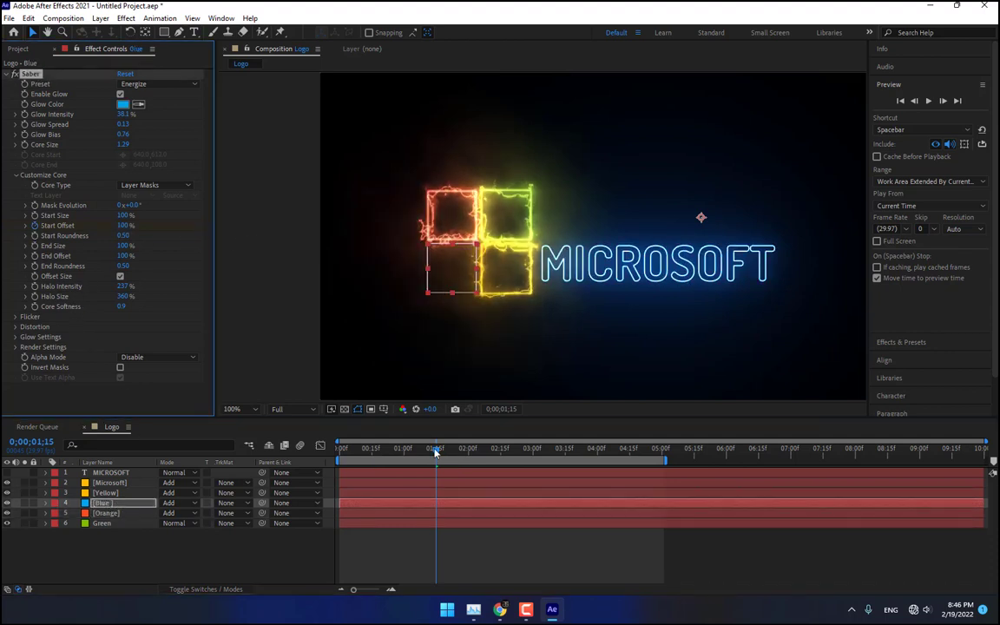
left_click(501, 452)
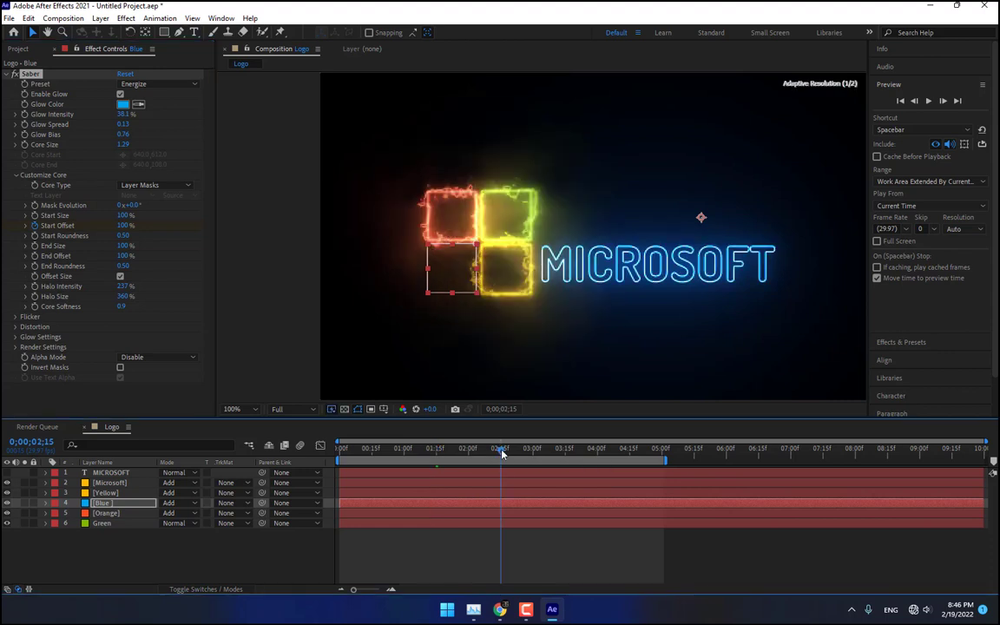
left_click_drag(500, 451, 481, 451)
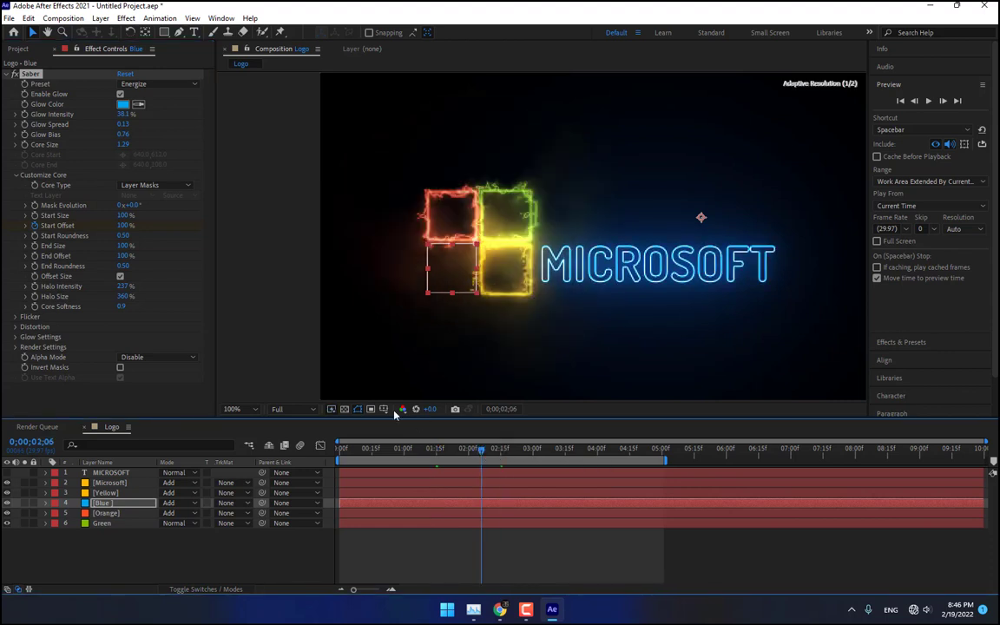
left_click_drag(347, 449, 436, 454)
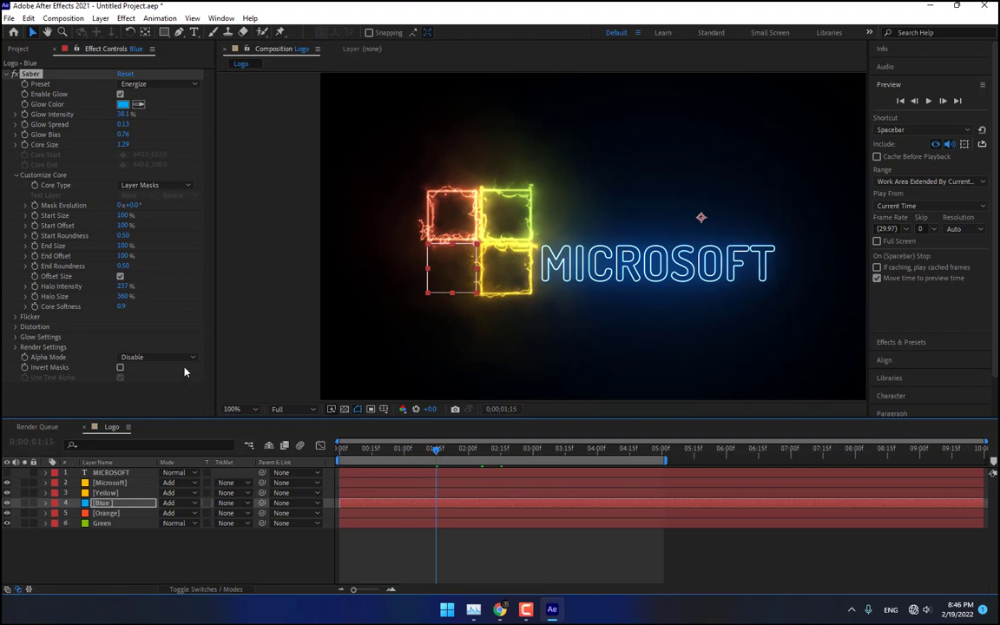
left_click(35, 225)
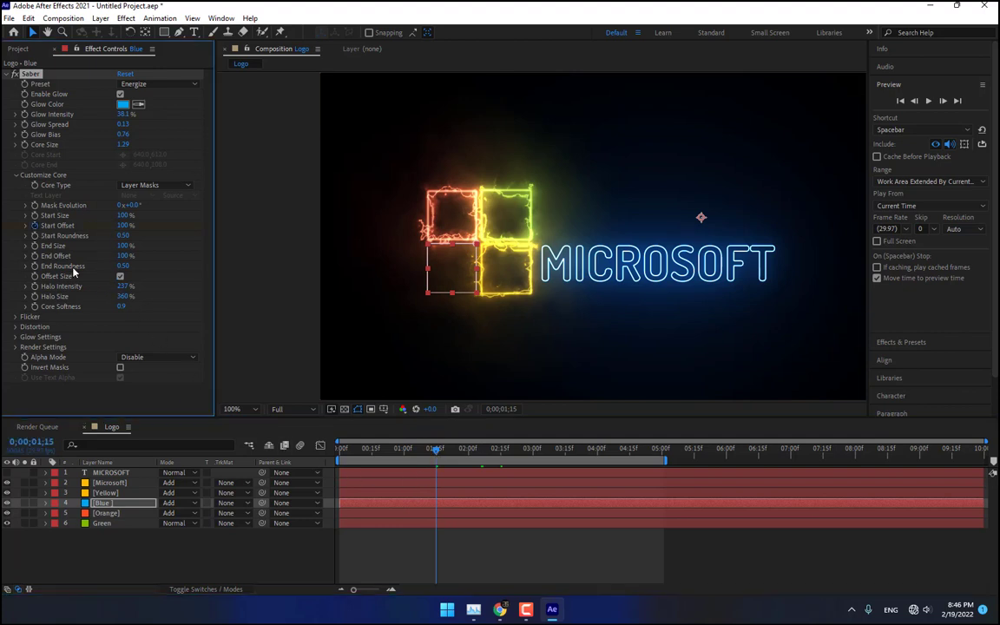
left_click(502, 457)
left_click(125, 224)
type("0")
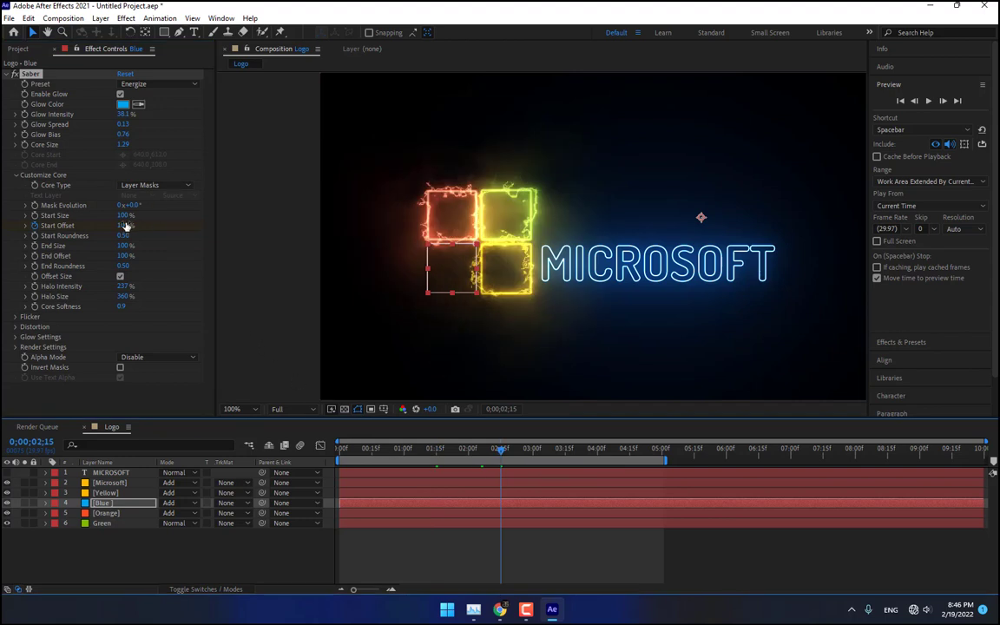
key("Return")
mouse_move(363, 457)
left_mouse_down()
mouse_move(487, 466)
mouse_move(444, 466)
mouse_move(453, 466)
left_mouse_up()
Step: Reveal the keyframes of the Blue, Orange and Green layers, and move Blue's Start Offset pair to begin at 0;00;01;00
left_click(112, 523, "shift")
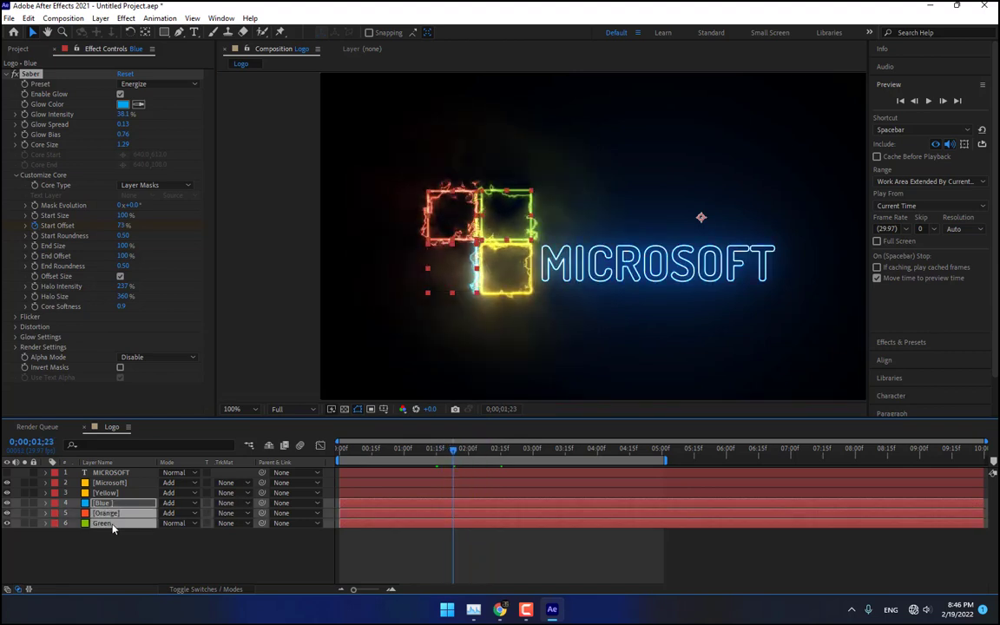
key("u")
scroll(362, 534, "down", 1)
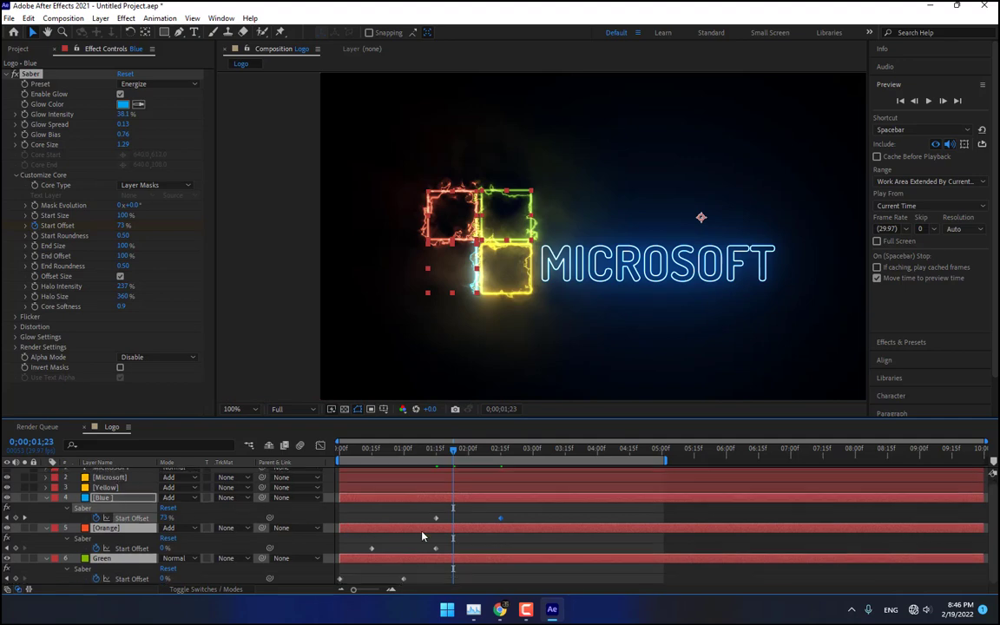
left_click(415, 513)
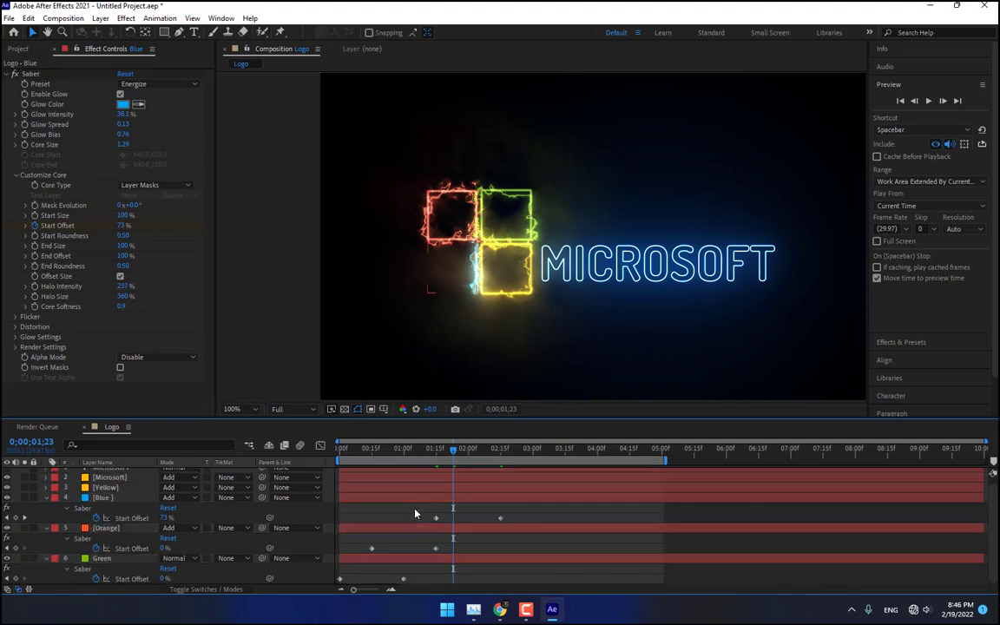
left_click(405, 460)
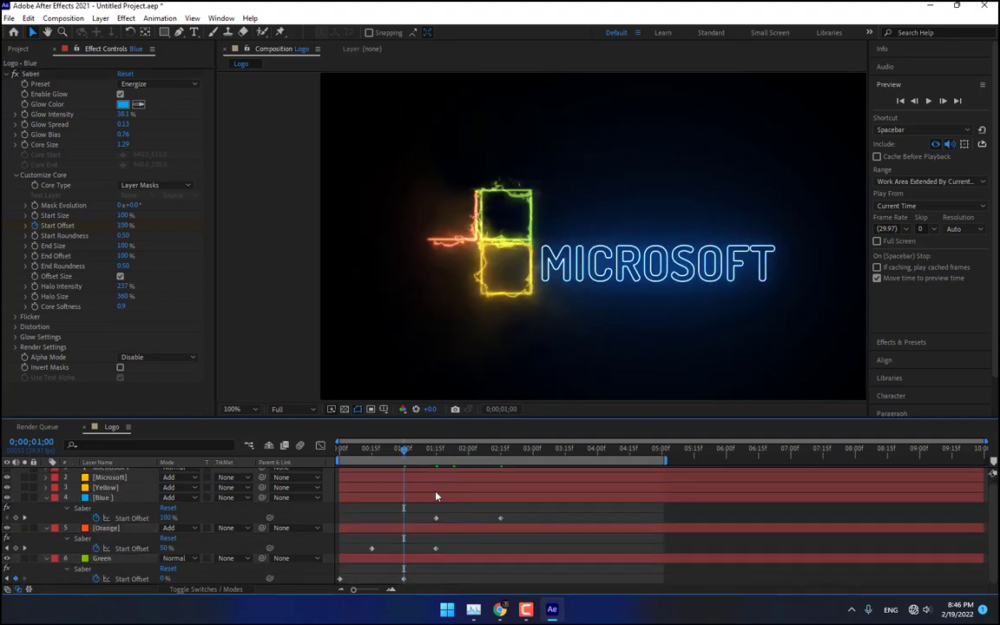
left_click_drag(518, 515, 404, 524)
left_click(500, 513)
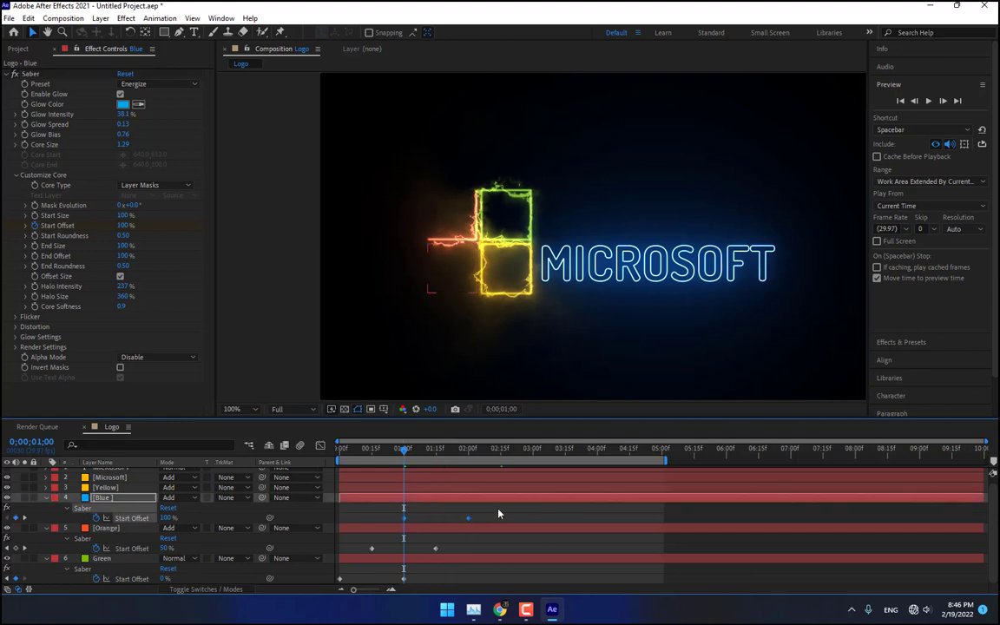
Step: Keyframe the Yellow layer's Saber Start Offset from 100% at 0;00;01;15 to 0% at 0;00;02;15
left_click(468, 453)
mouse_move(469, 453)
left_mouse_down()
mouse_move(408, 456)
mouse_move(461, 468)
mouse_move(436, 469)
left_mouse_up()
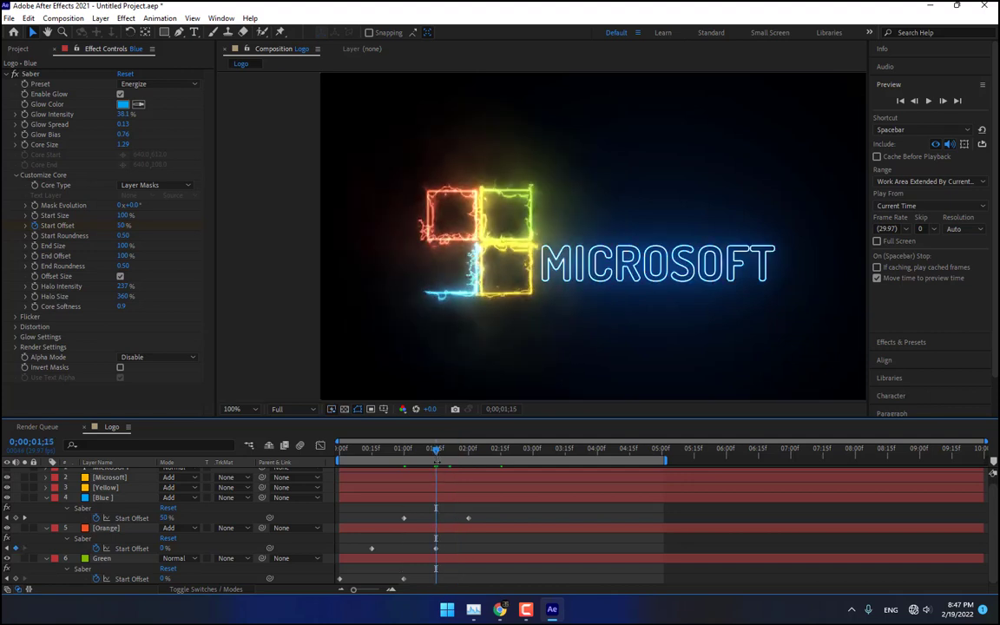
left_click(106, 489)
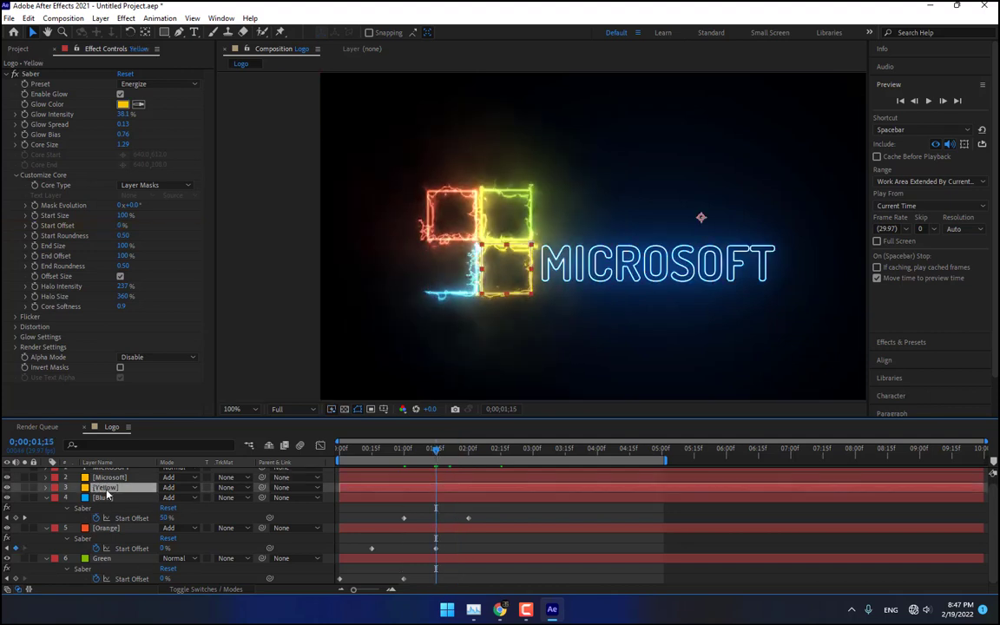
left_click_drag(122, 227, 207, 223)
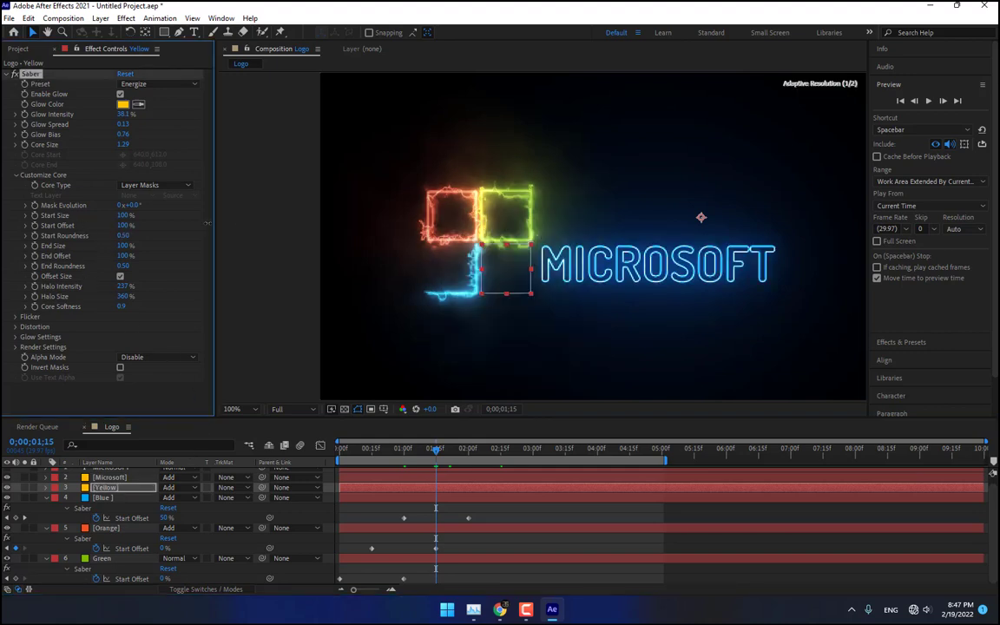
left_click(500, 451)
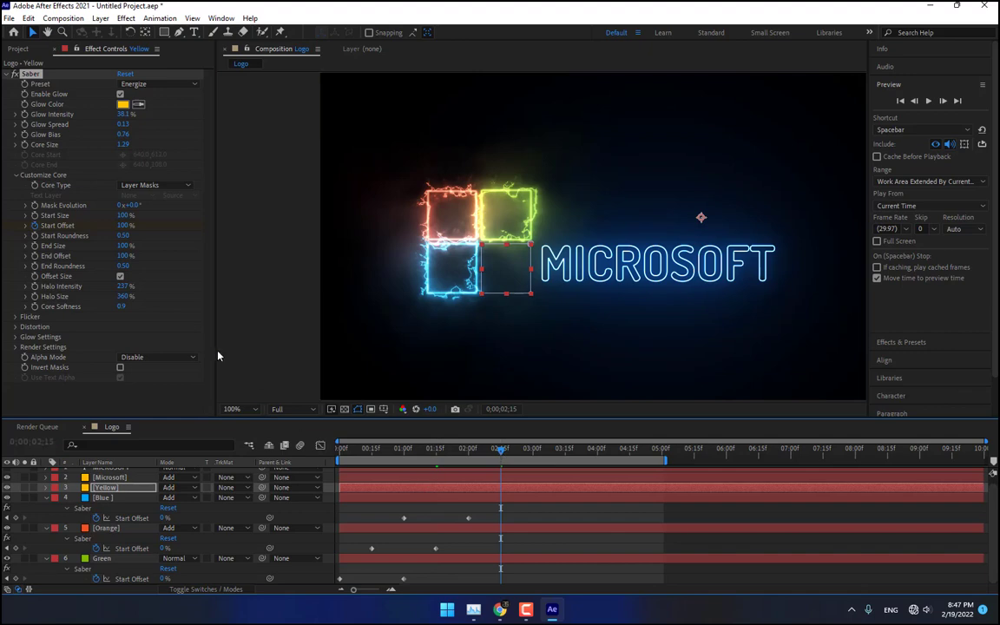
left_click_drag(123, 226, 33, 228)
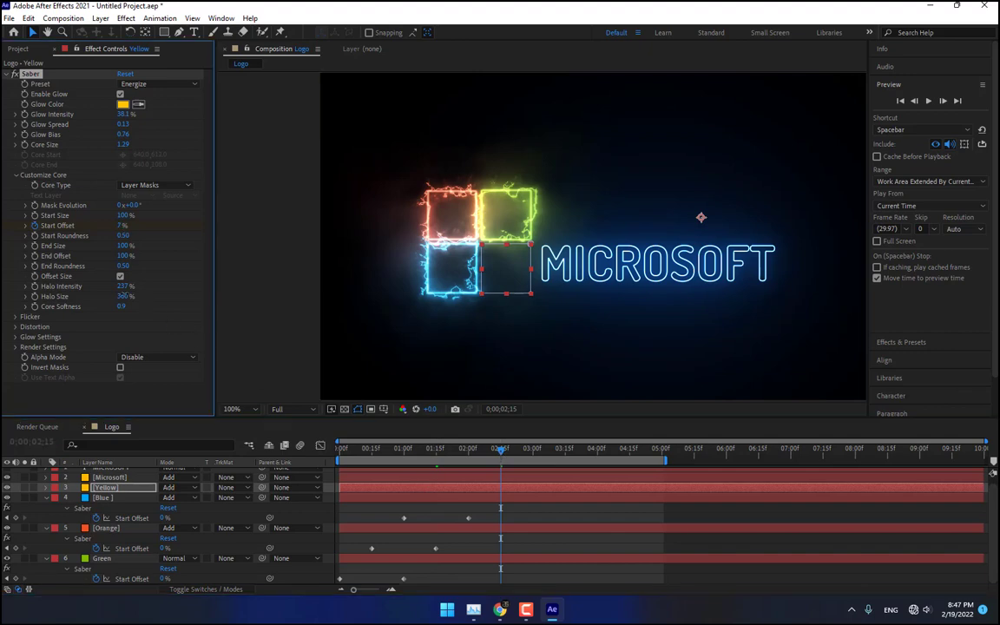
left_click(525, 517)
Step: Keyframe the Microsoft layer's Saber Start Offset from 100% at 0;00;02;00 to 0% at 0;00;03;15, and scrub through the animation
left_click_drag(354, 460, 469, 479)
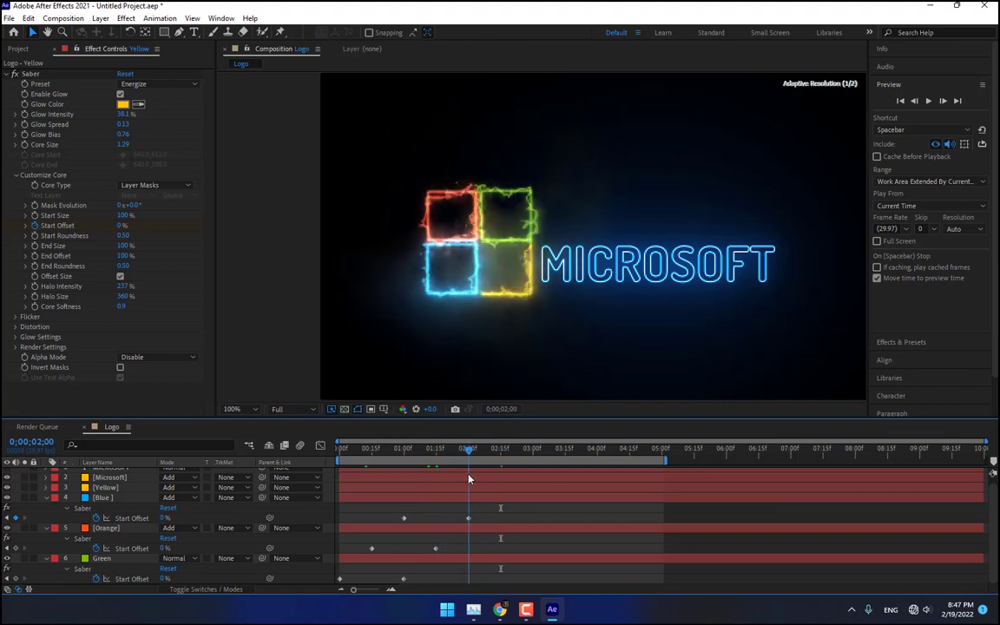
scroll(111, 489, "up", 1)
left_click(111, 472)
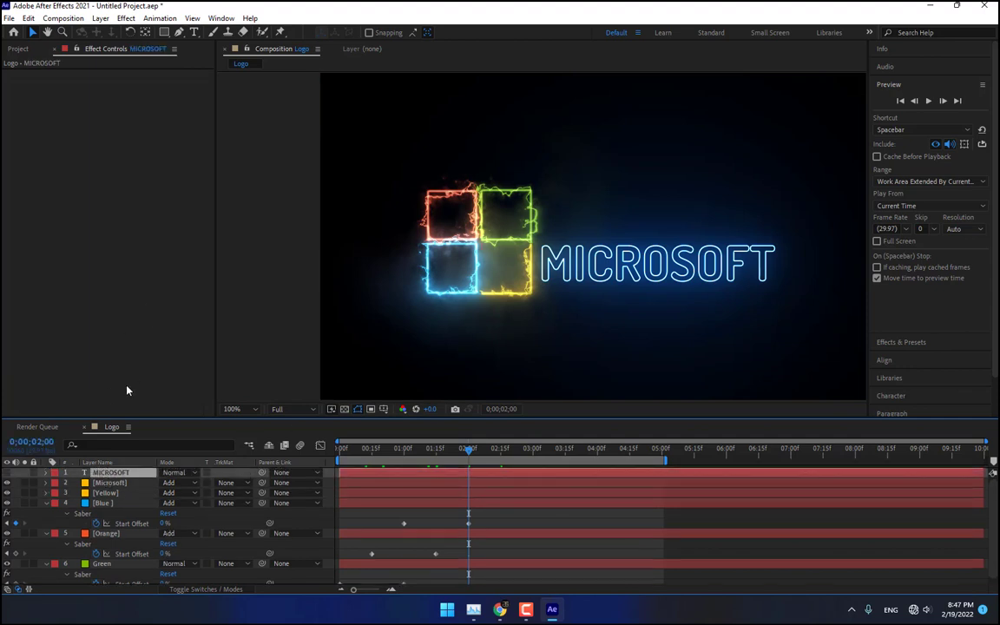
left_click(115, 482)
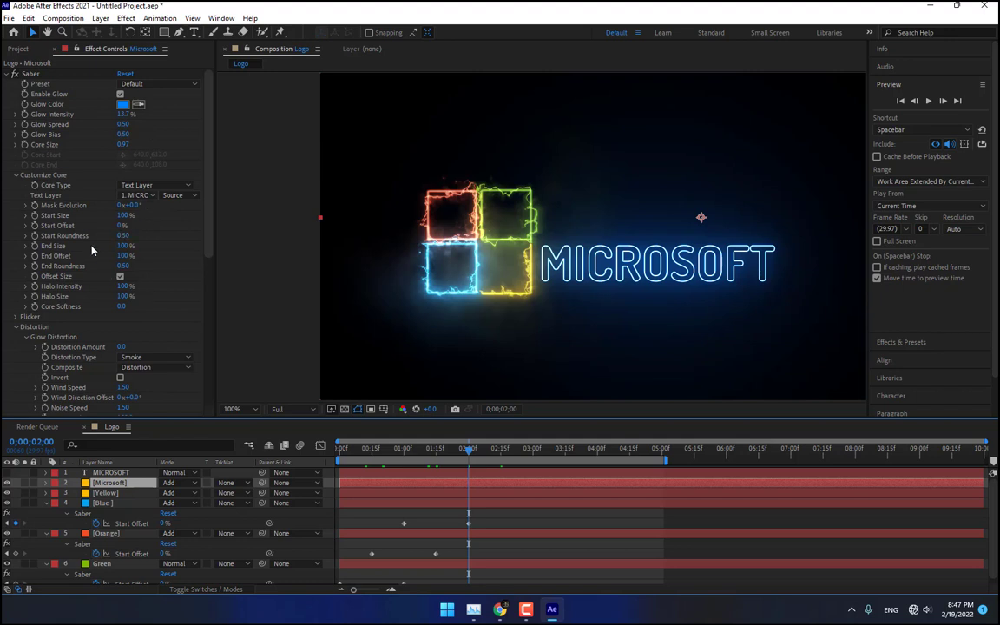
left_click_drag(124, 225, 216, 232)
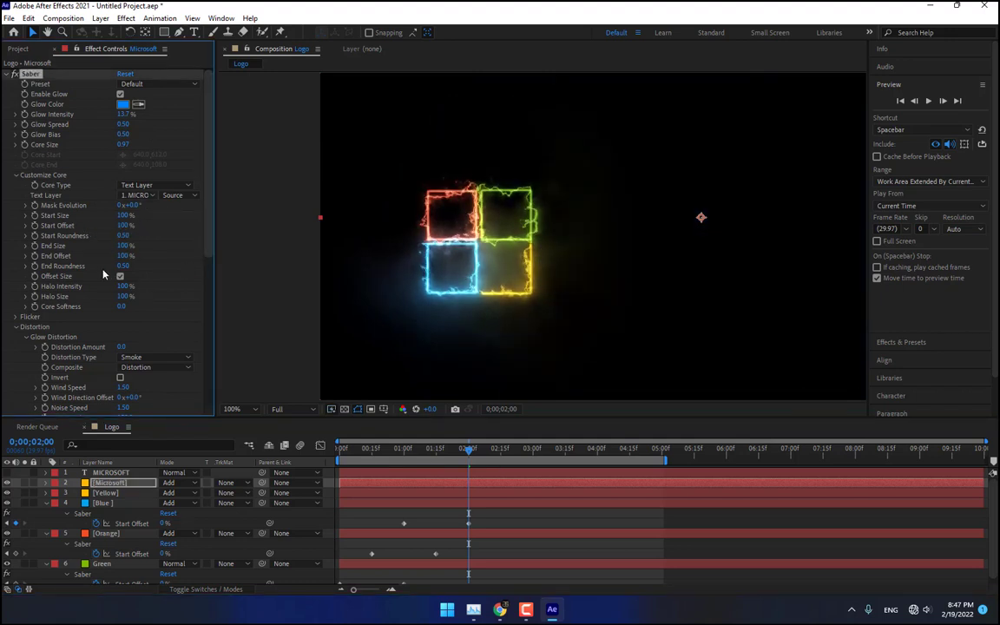
left_click(34, 225)
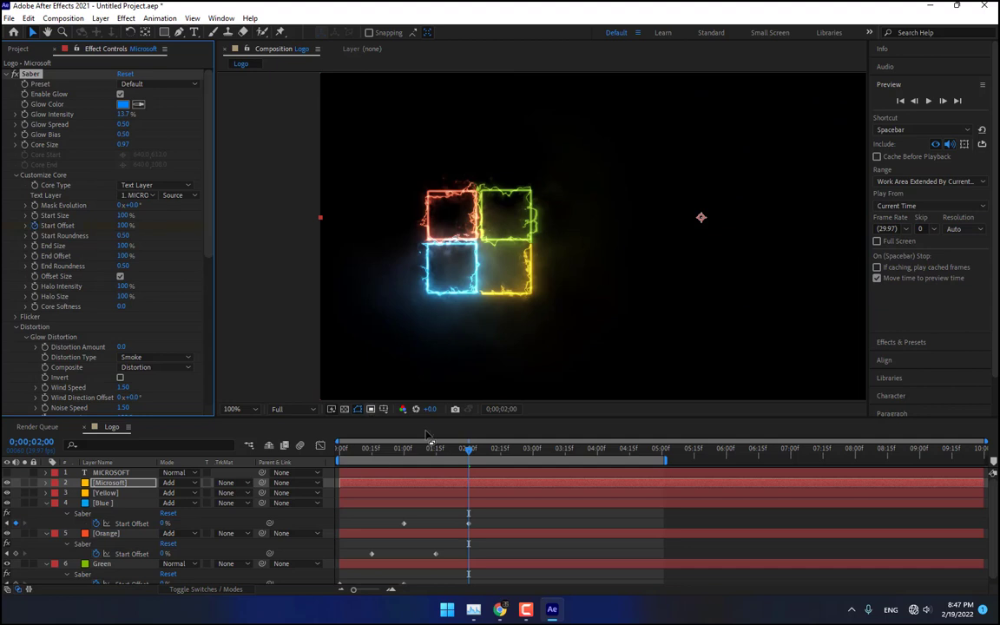
left_click(566, 452)
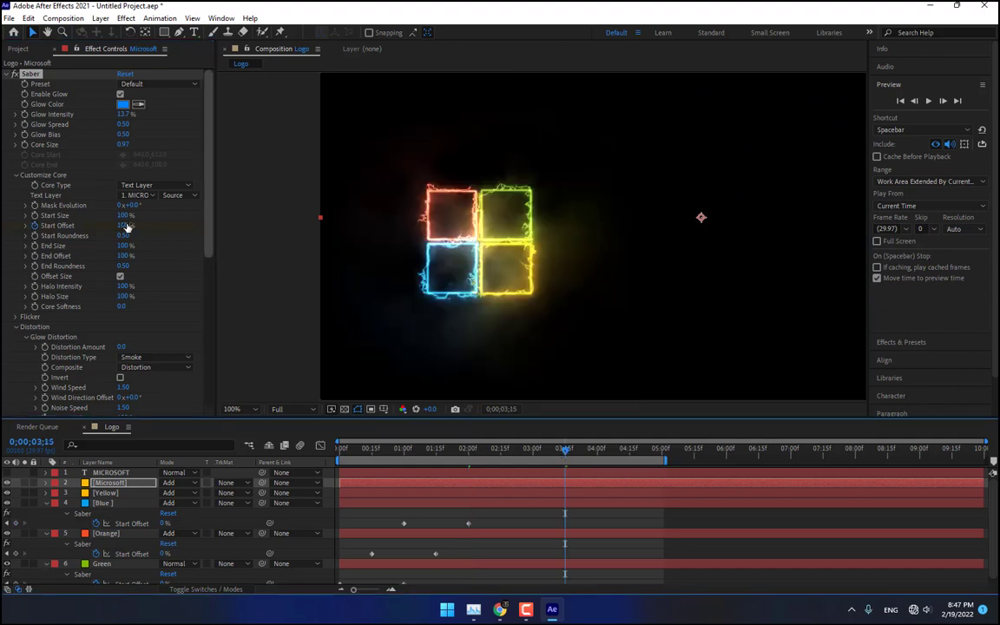
left_click_drag(122, 225, 26, 227)
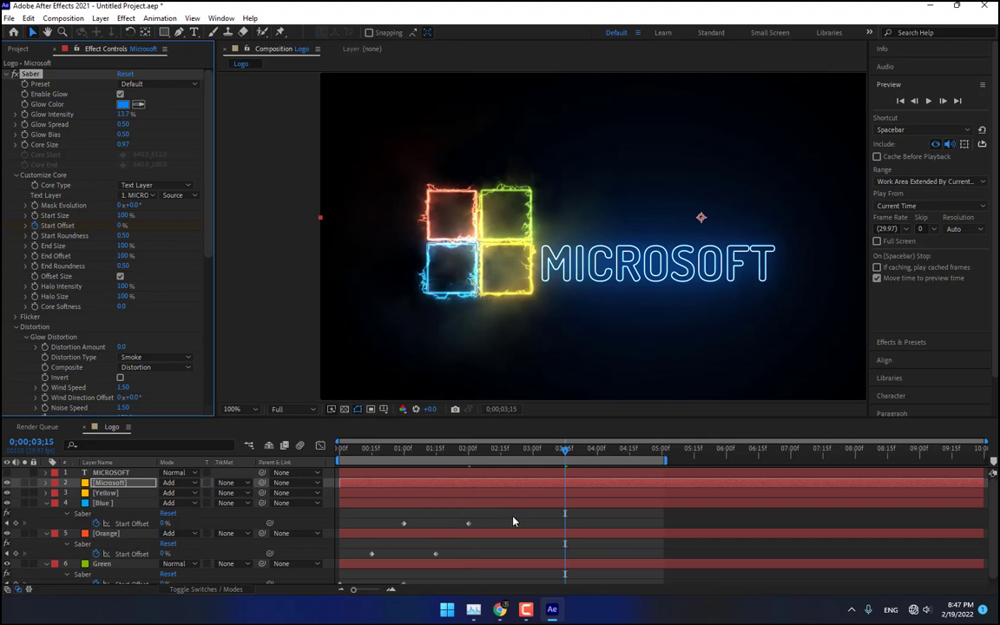
left_click_drag(406, 450, 574, 458)
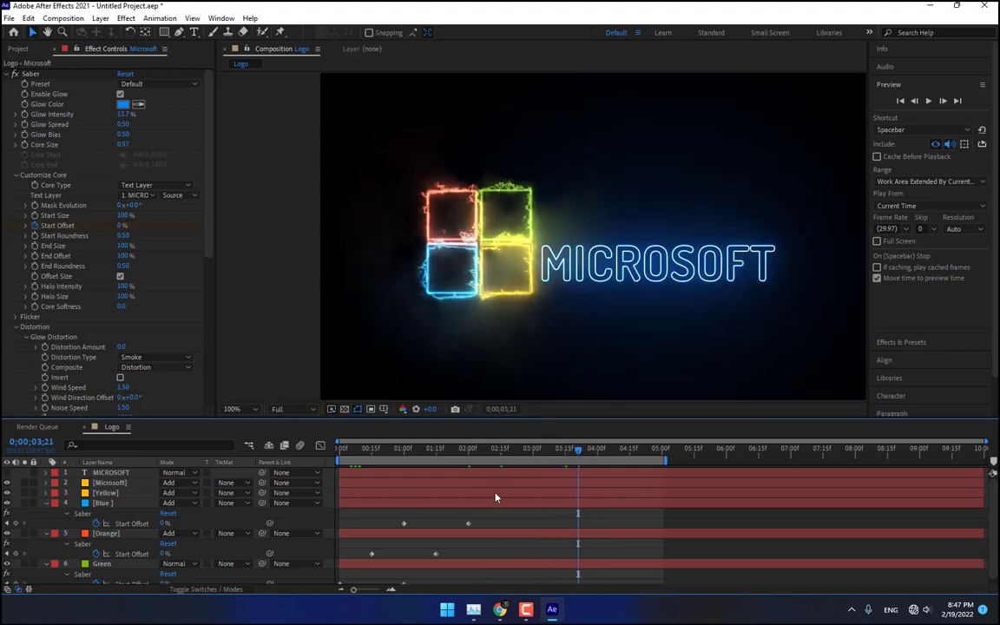
Step: Make the MICROSOFT text layer visible and move the text down to line up with the lower edge of the squares
left_click(117, 473)
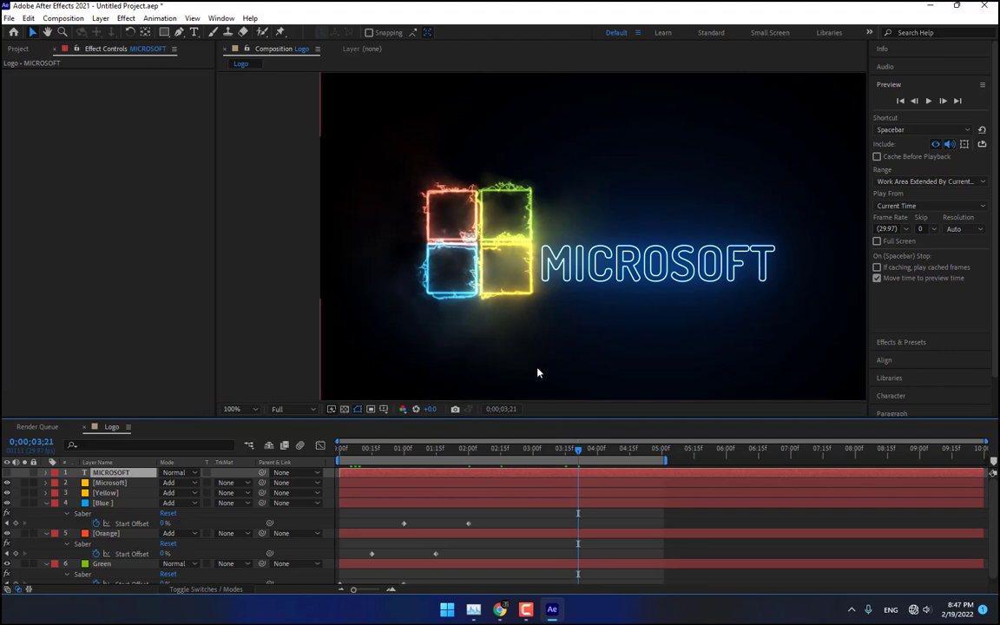
left_click(8, 473)
left_click_drag(646, 262, 644, 276)
Step: Check the text's alignment with the squares' lower edge using rulers and a temporary horizontal guide, and hide the text layer again
key("ctrl+r")
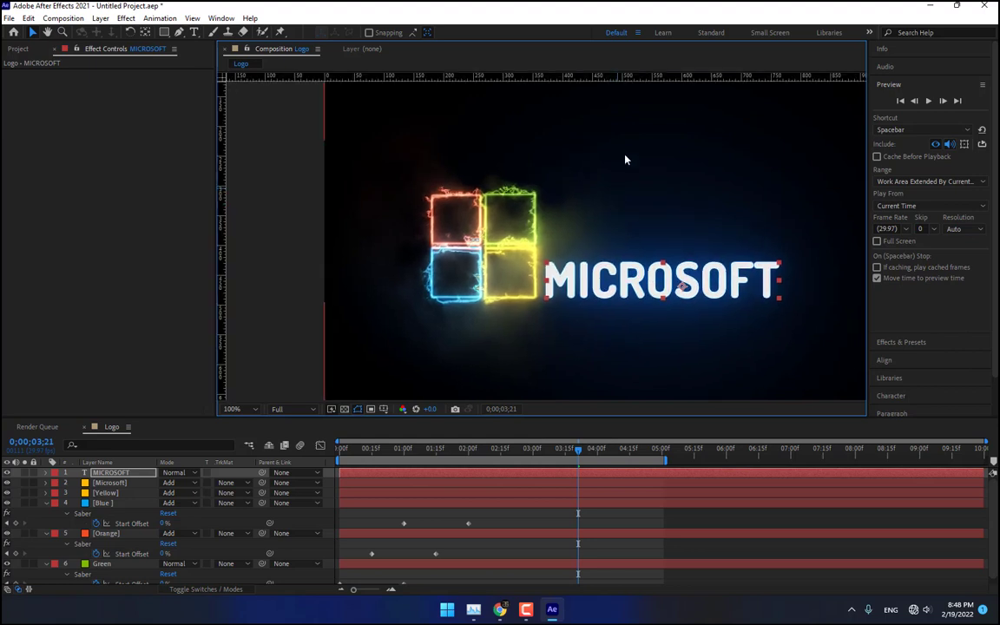
left_click_drag(606, 77, 617, 299)
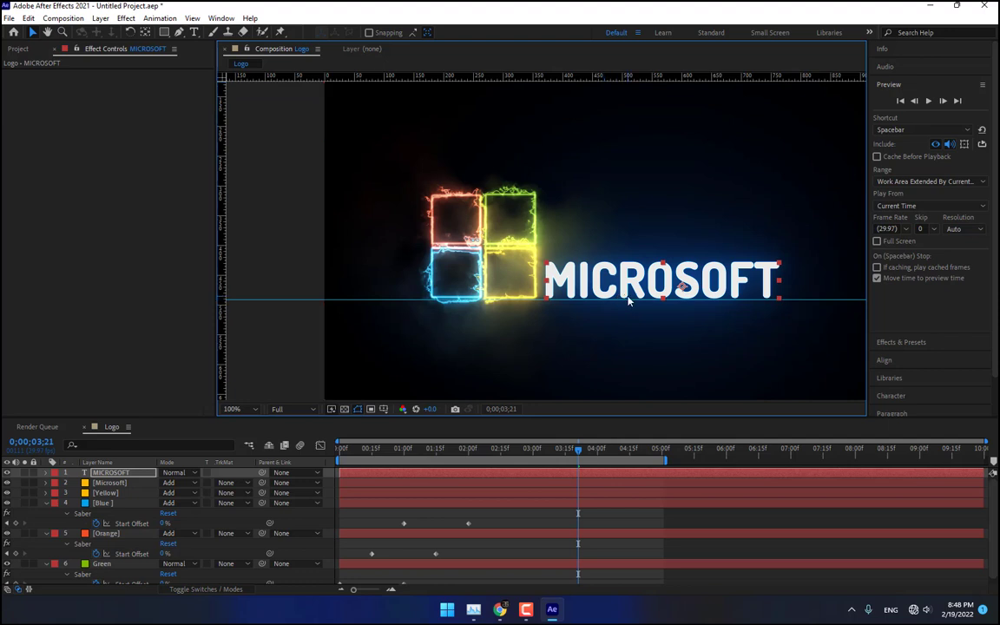
left_click_drag(403, 300, 395, 410)
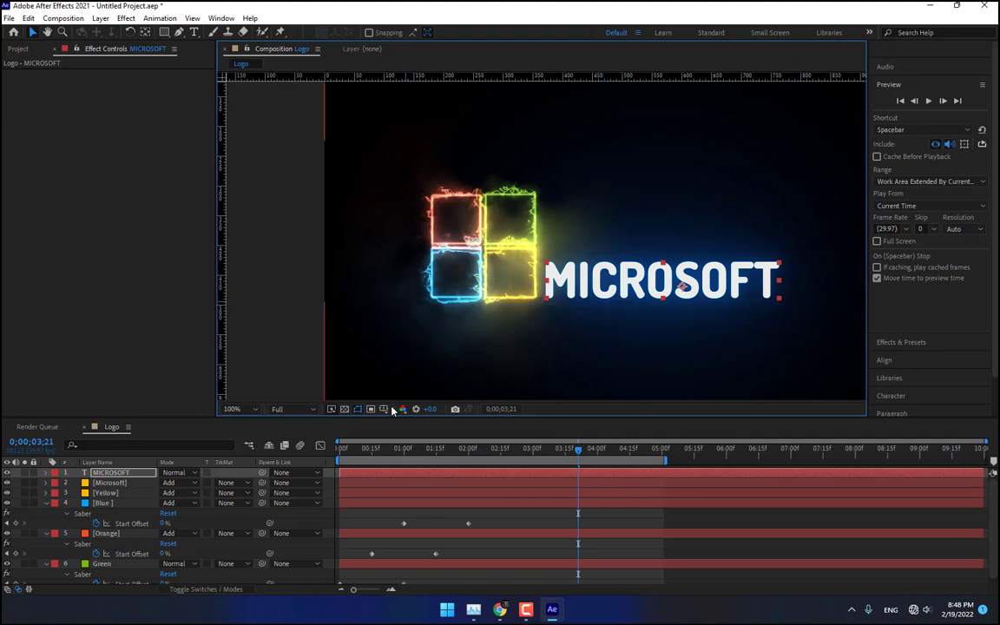
left_click(7, 471)
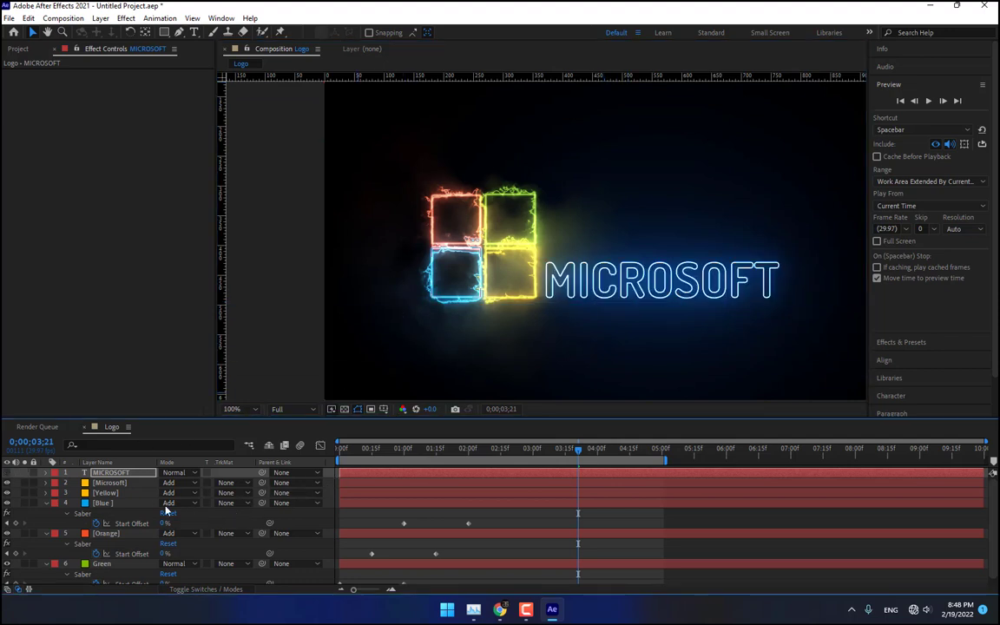
Step: Set the Microsoft layer's Saber Core Size to 1.37 and its Glow Distortion Amount to 16.9
left_click(111, 483)
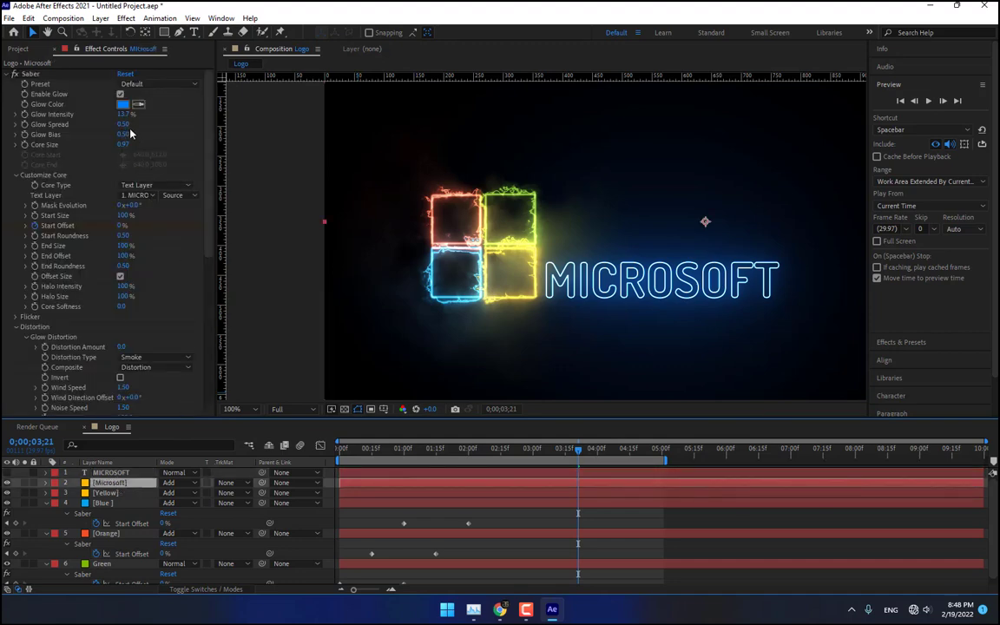
left_click_drag(122, 144, 144, 145)
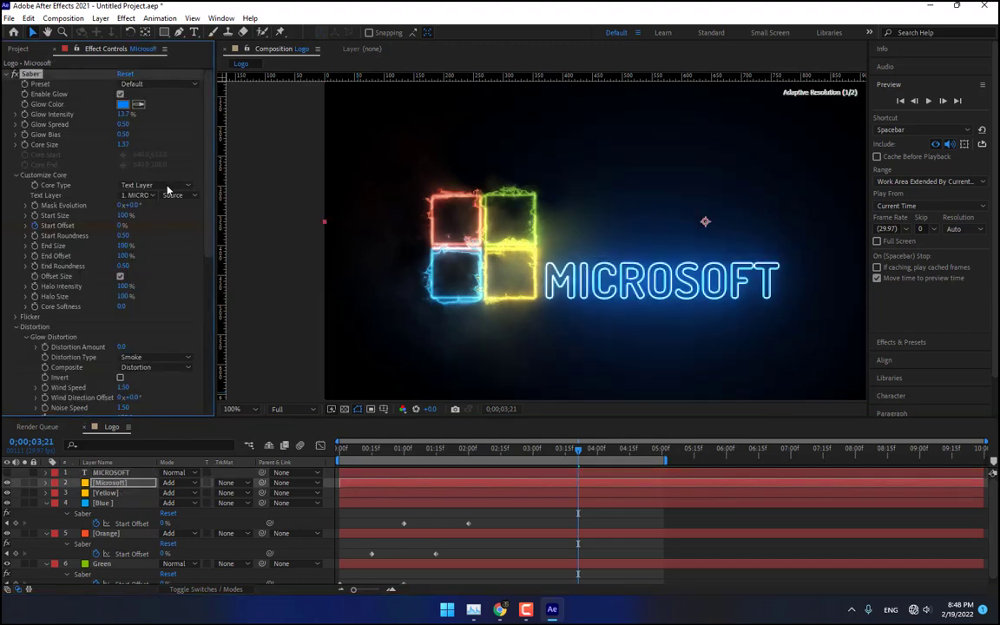
scroll(183, 226, "down", 6)
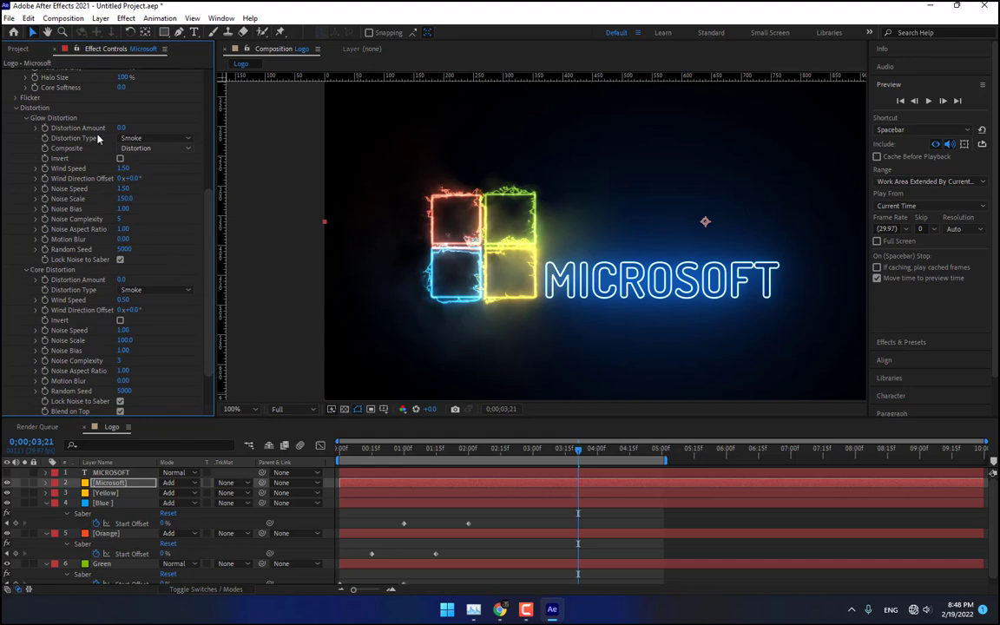
left_click_drag(121, 129, 165, 128)
Step: Set the Microsoft layer's Core Distortion Amount to 7.1 and its Distortion Type to Energy
left_click_drag(121, 280, 165, 279)
left_click(164, 290)
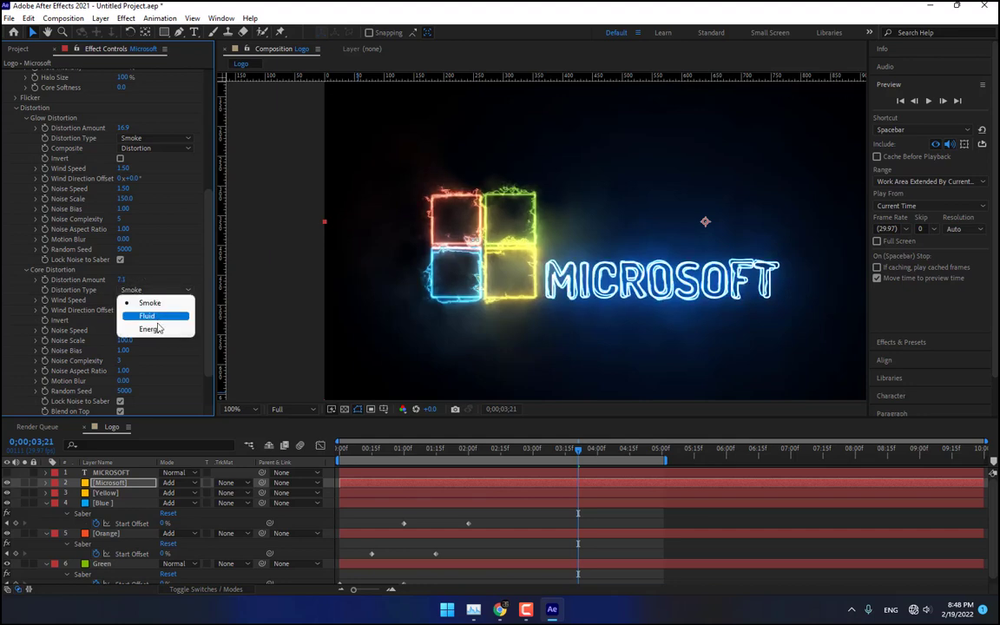
left_click(156, 328)
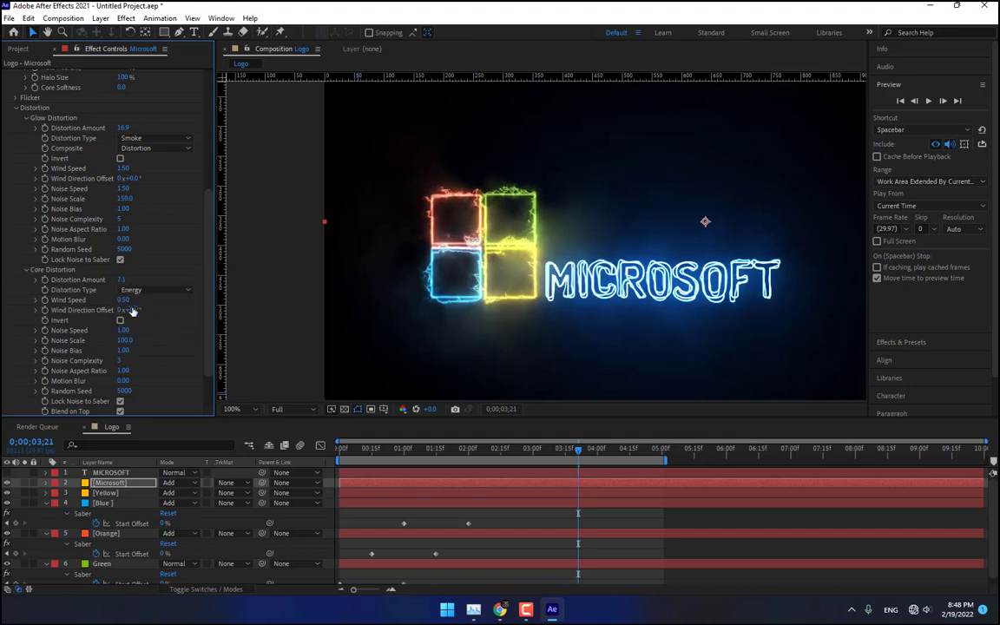
Step: Fine-tune the Microsoft layer's Saber Core Distortion with Wind Speed 0.49, Wind Direction Offset -0.7°, Noise Speed 0.98, Noise Scale 65.5 and Noise Bias 1.12
left_click_drag(139, 300, 0, 387)
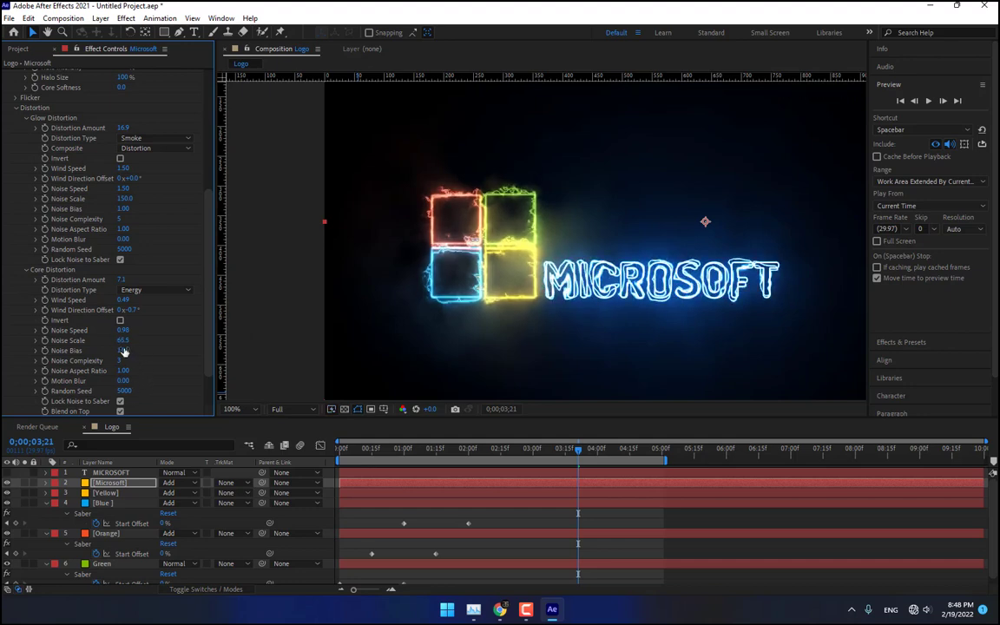
left_click_drag(156, 347, 201, 355)
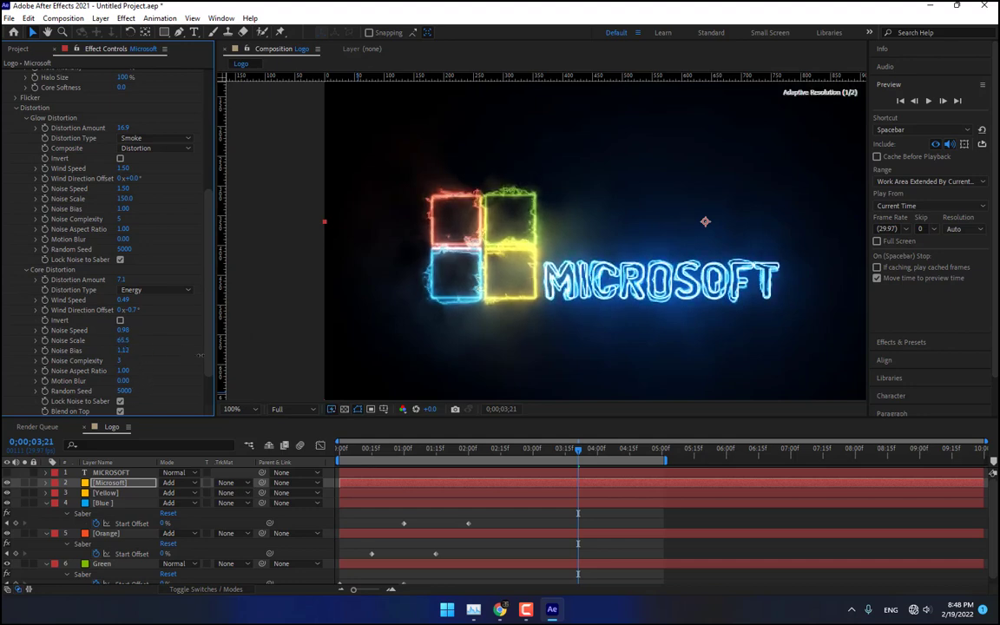
scroll(175, 368, "up", 9)
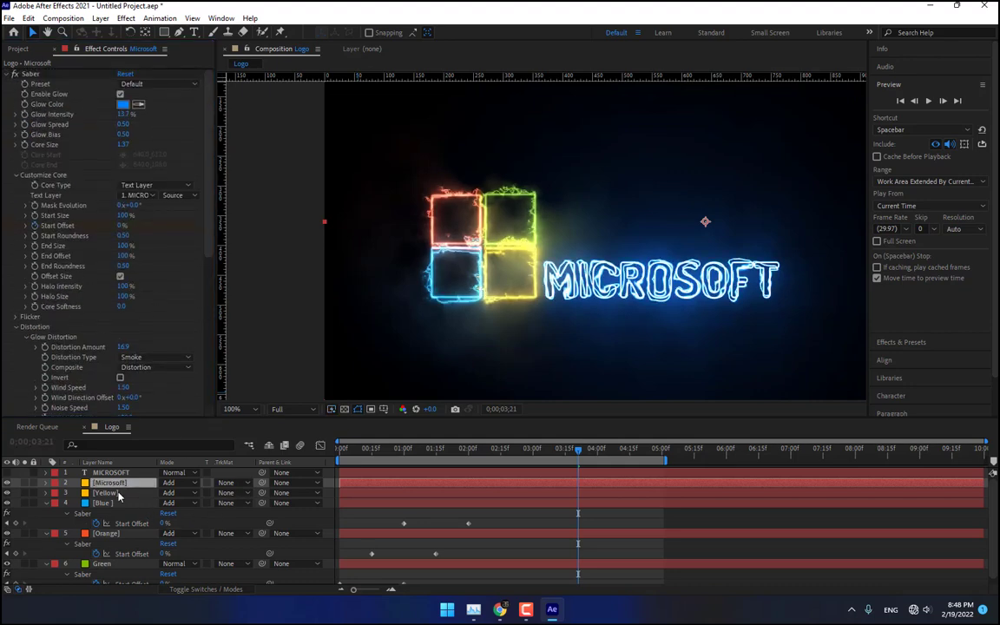
Step: Pre-compose the MICROSOFT text, Microsoft glow and all coloured square layers together into a composition named Logo
scroll(121, 500, "down", 1)
left_click(100, 558, "shift")
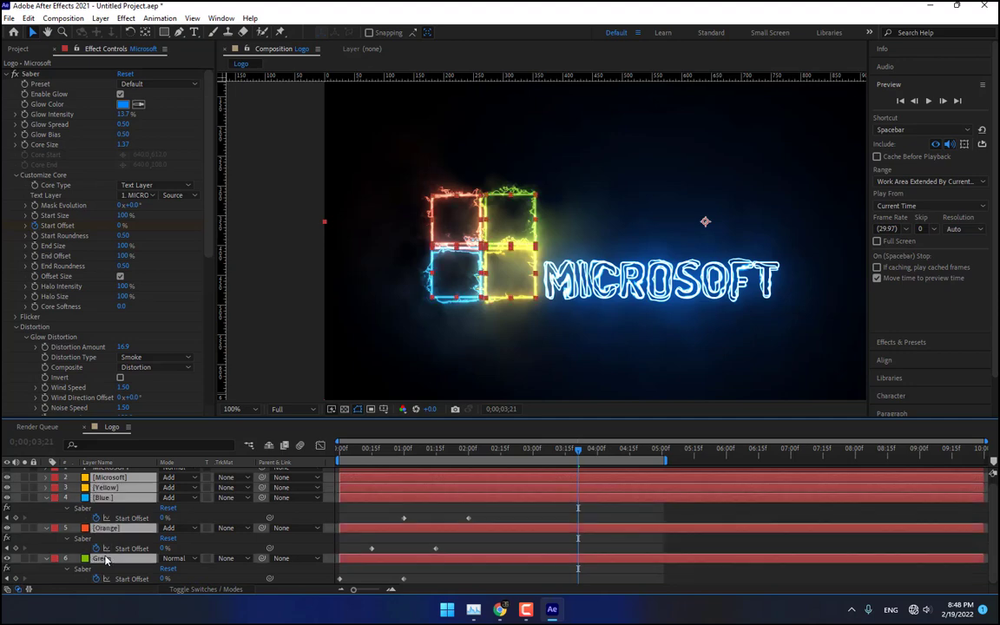
scroll(119, 521, "up", 1)
right_click(111, 479)
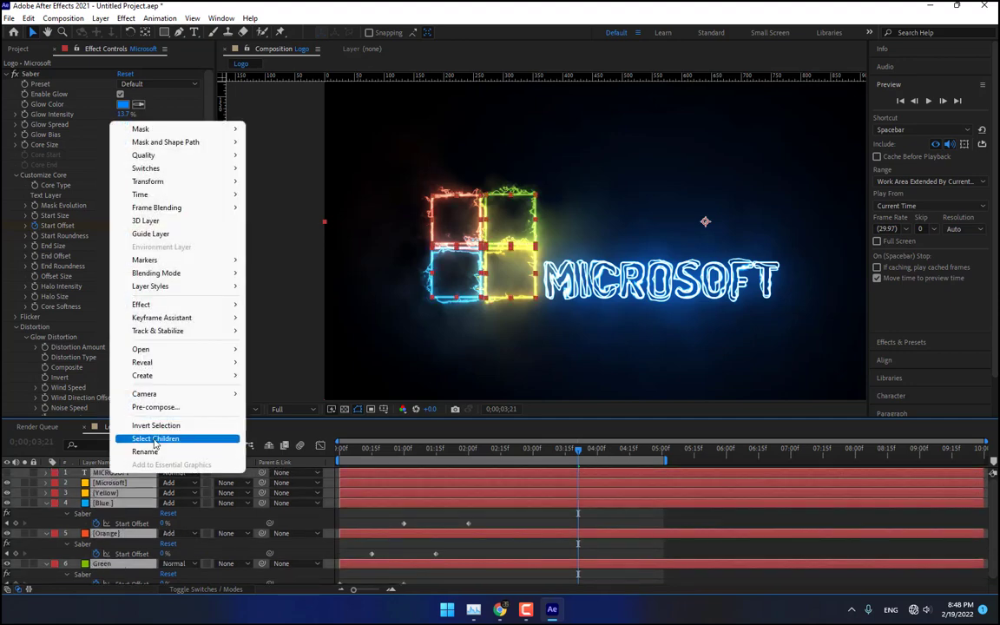
left_click(157, 406)
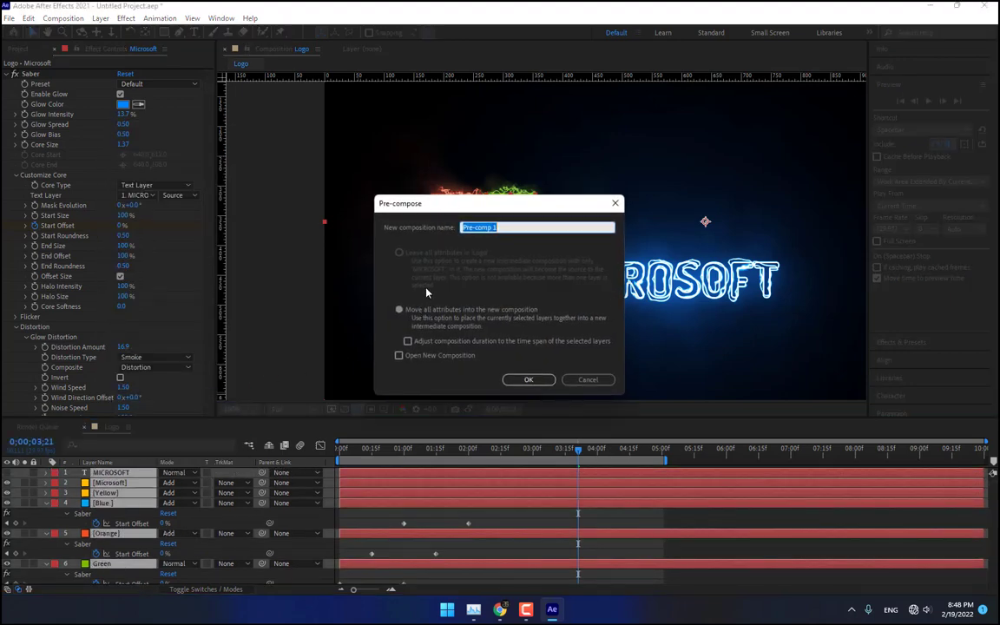
type("Logo")
key("Return")
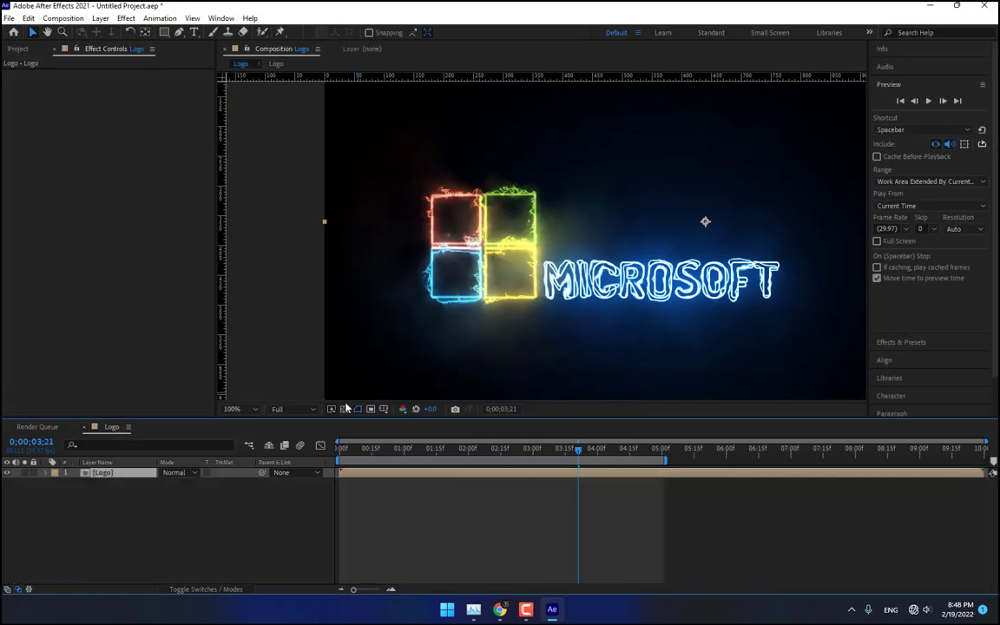
Step: Duplicate the Logo pre-comp layer and turn the lower copy into a 3D layer
key("ctrl+d")
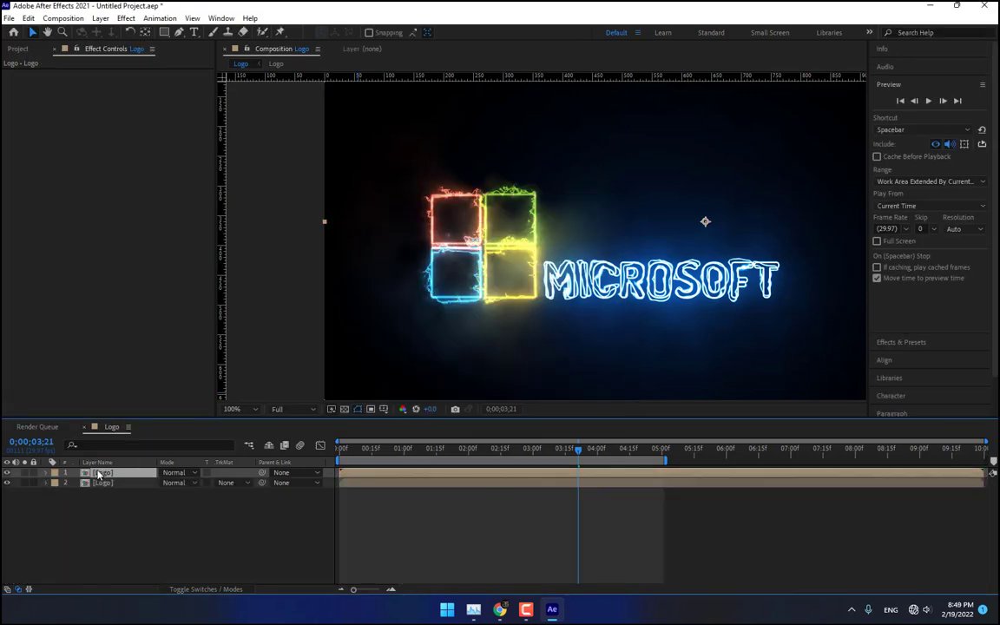
left_click(100, 482)
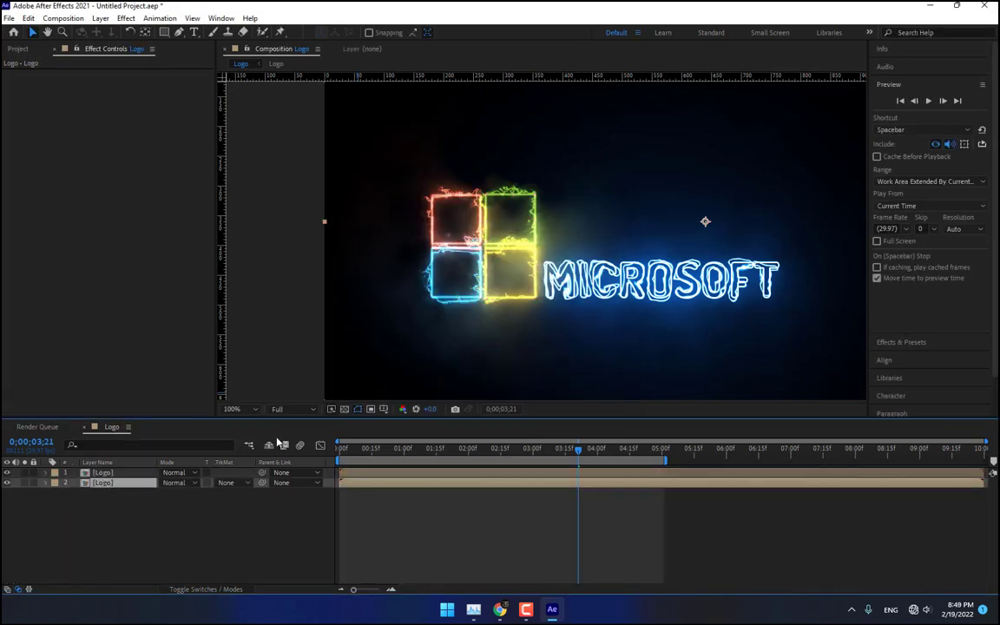
key("F4")
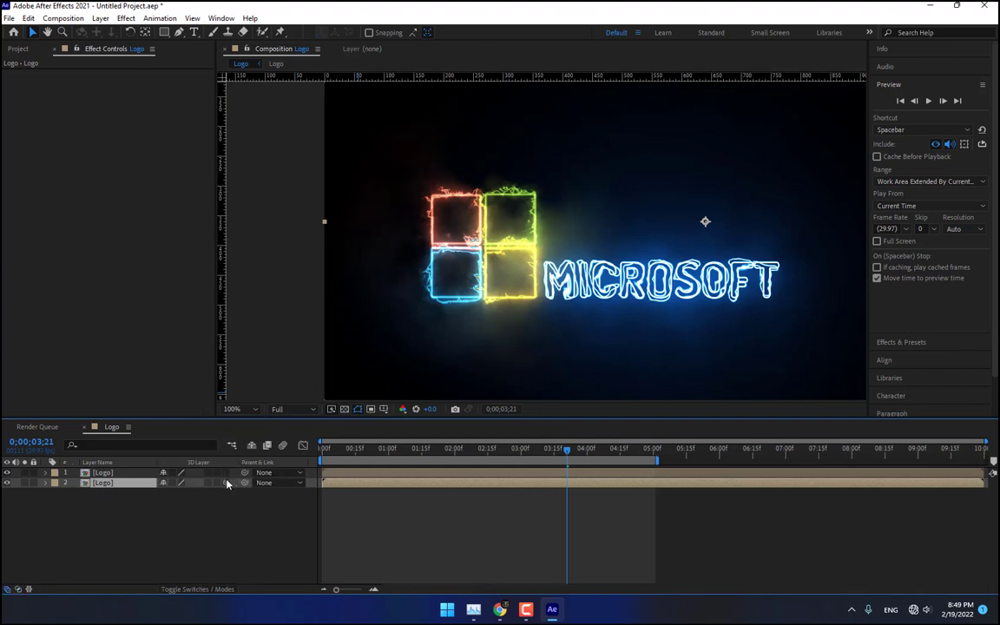
left_click(226, 483)
Step: Rotate the lower Logo copy about its X axis until it is flipped upside down
key("w")
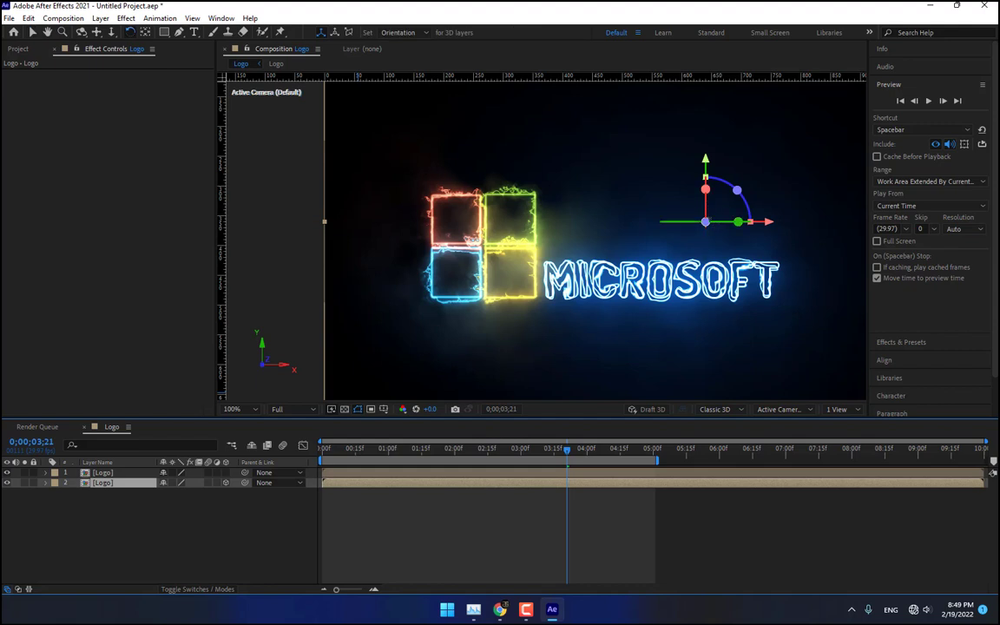
left_click_drag(704, 189, 704, 222)
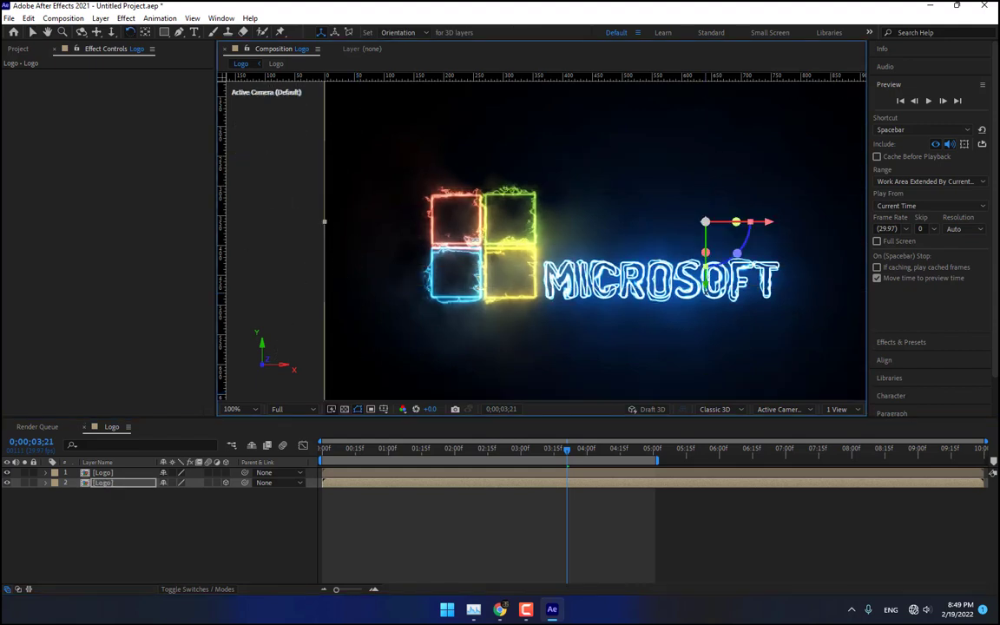
key("v")
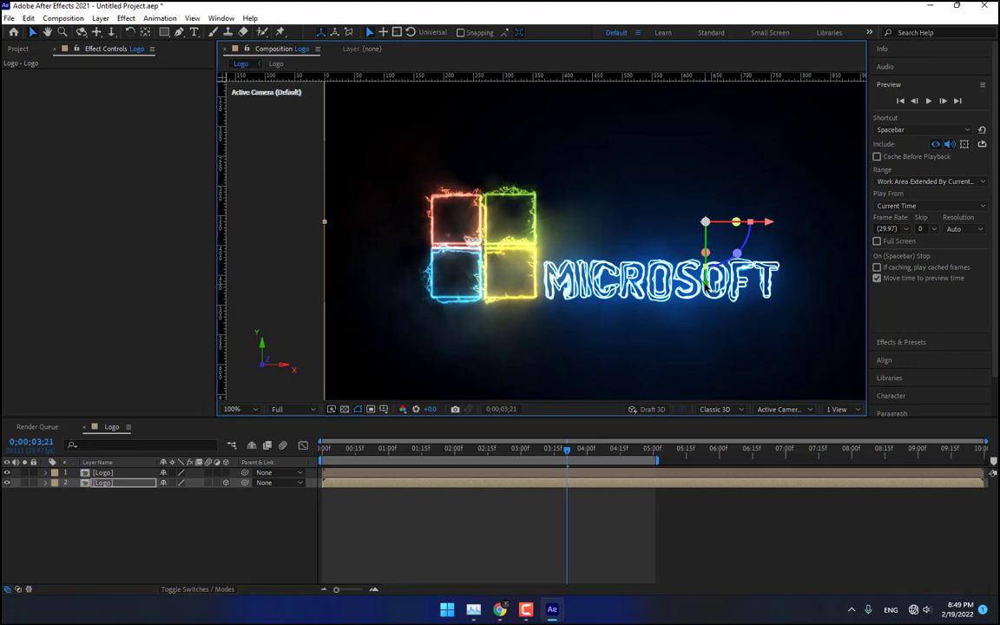
left_click_drag(705, 287, 704, 369)
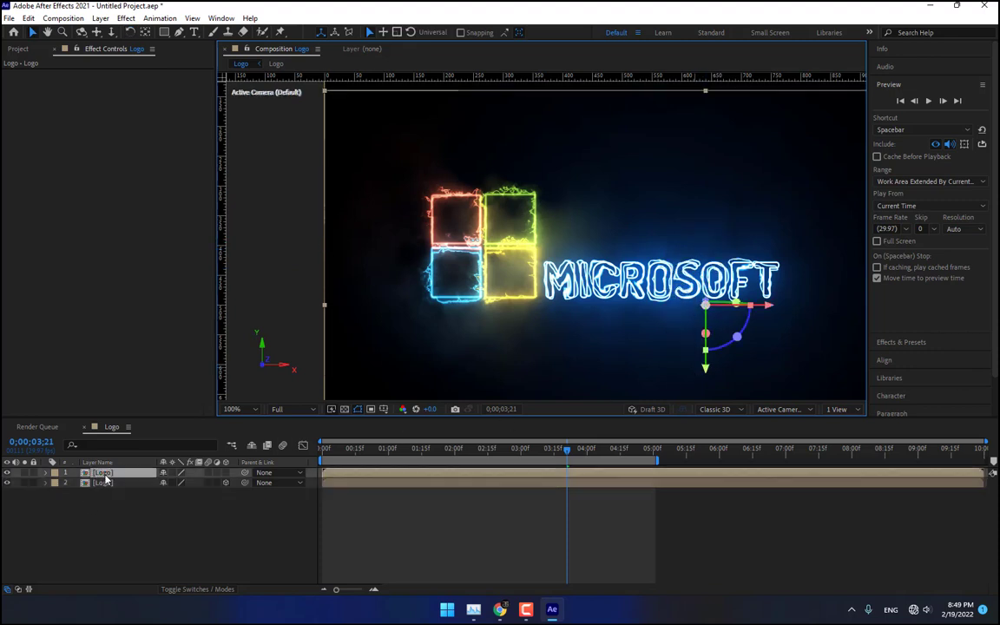
key("ctrl+z")
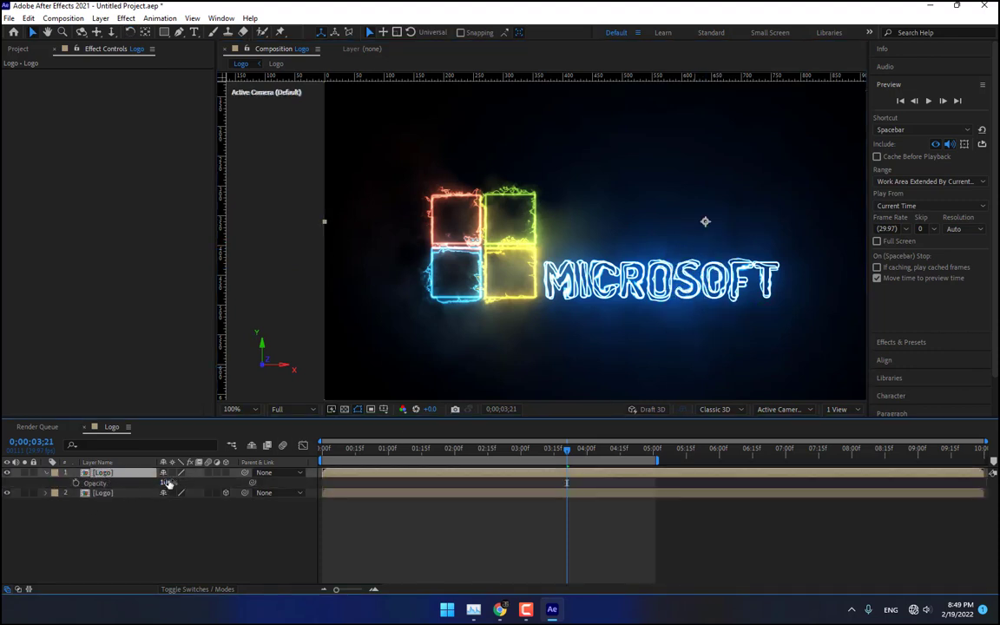
Step: Set the blending mode of the upper Logo layer to Add, keeping that layer in its original position
key("F4")
left_click(173, 472)
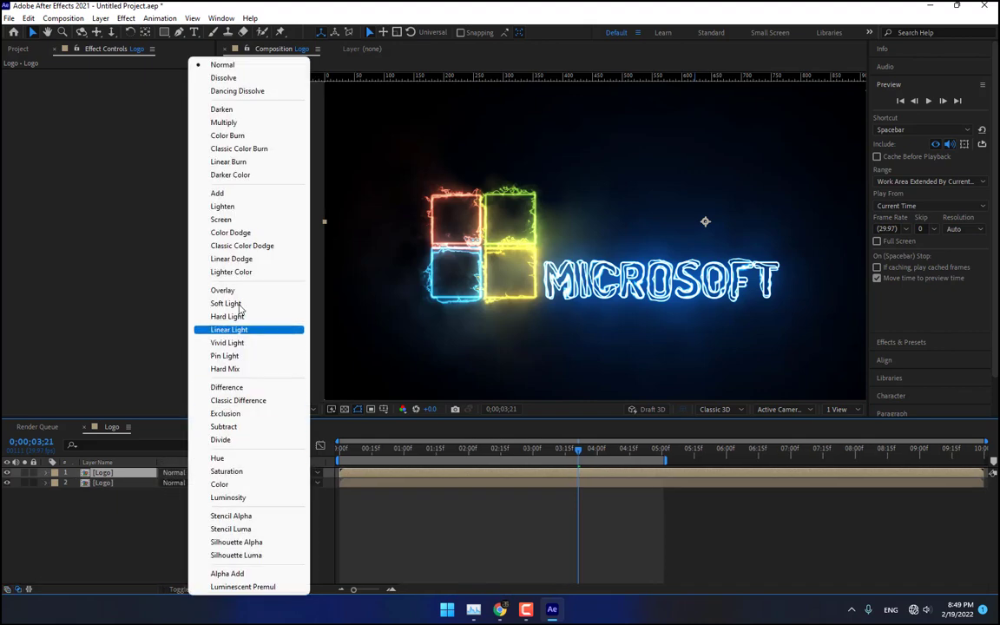
left_click(240, 194)
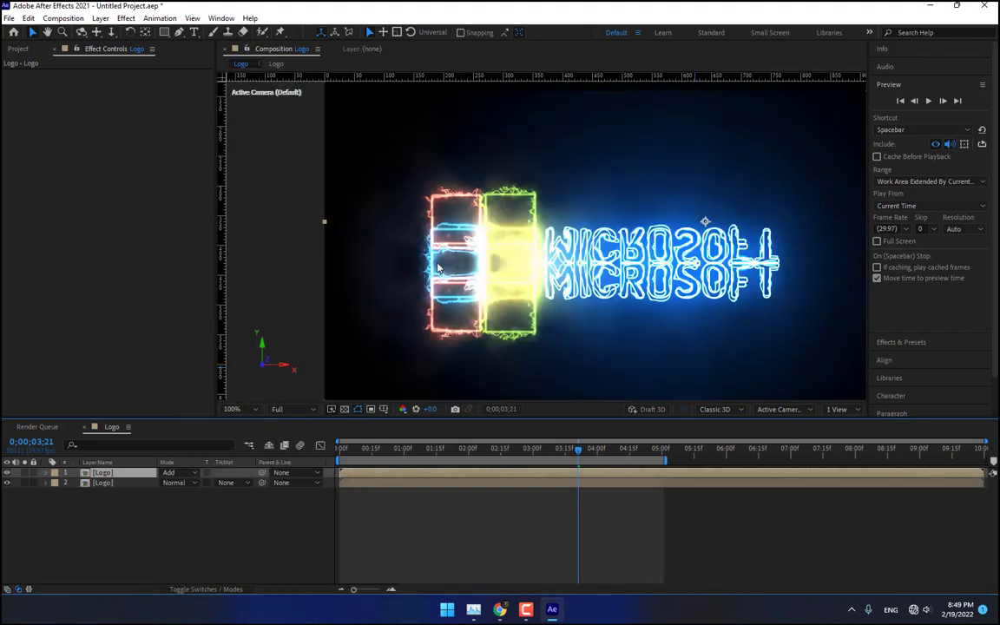
left_click_drag(437, 269, 417, 393)
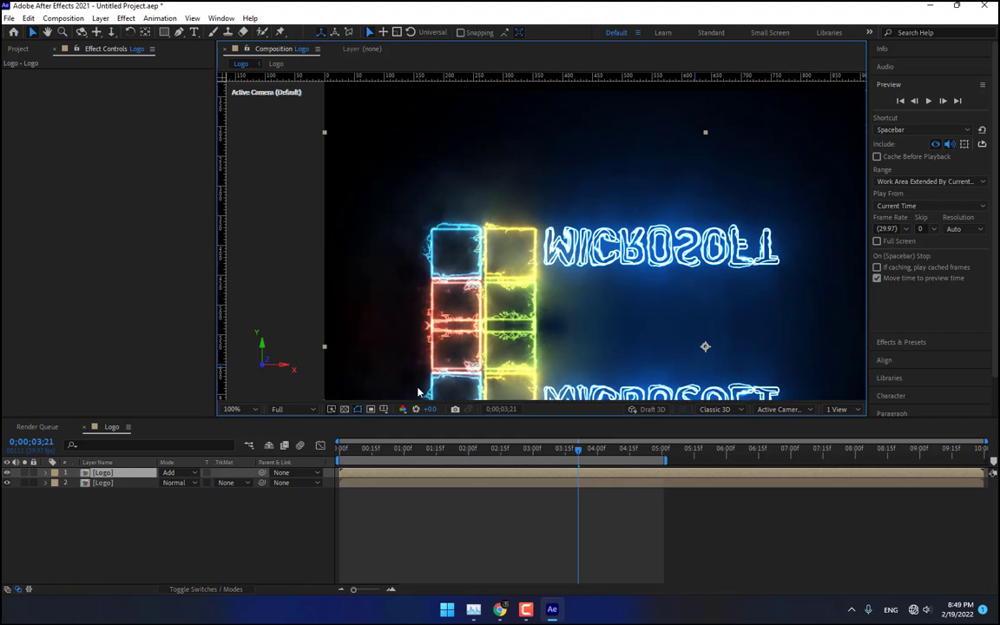
key("ctrl+z")
Step: Move the flipped Logo copy straight down until it sits as a mirror image directly beneath the original logo
left_click(121, 485)
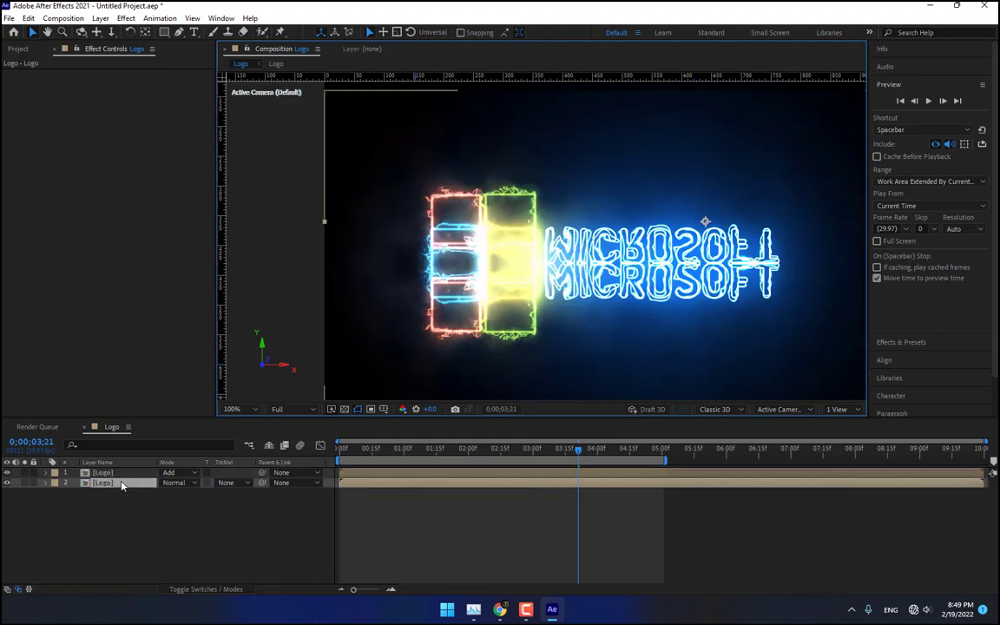
left_click_drag(704, 373, 704, 449)
left_click(190, 546)
left_click(120, 482)
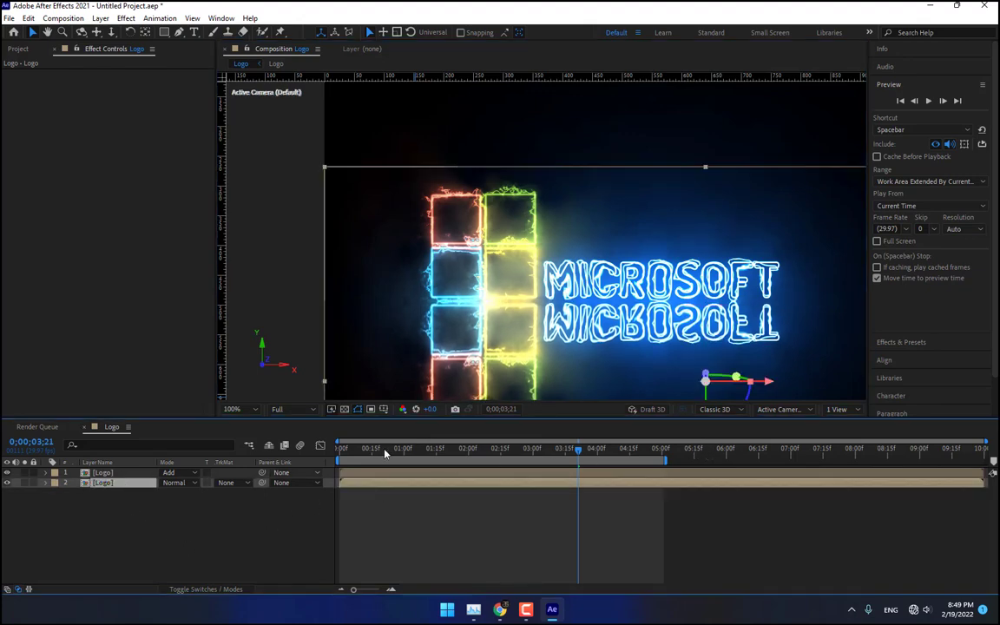
Step: Draw a rectangular mask on the flipped Logo copy, keeping only the area below the original logo's lower edge
left_click(164, 31)
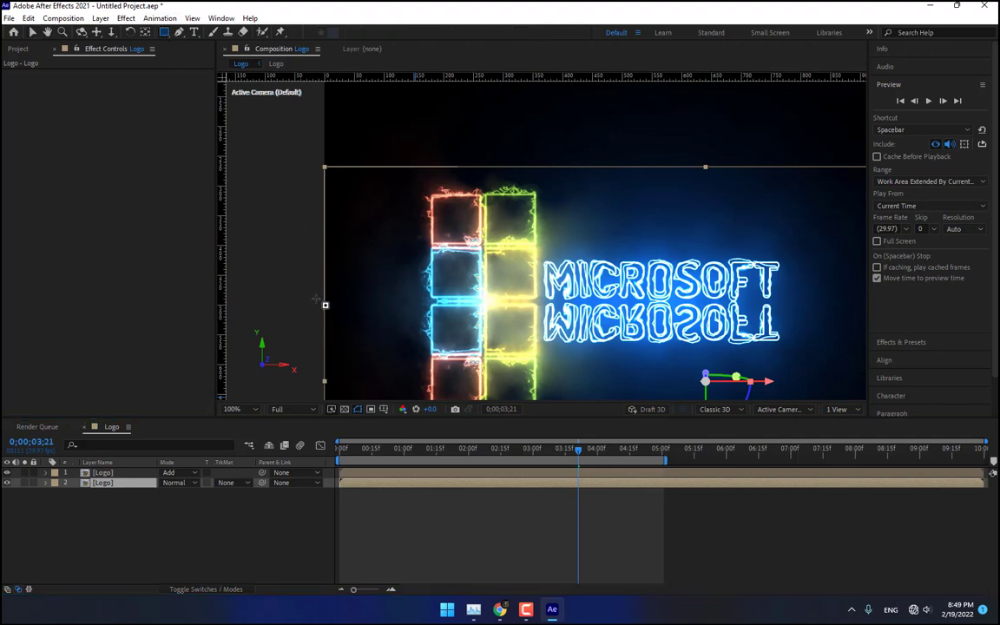
mouse_move(312, 302)
left_mouse_down()
mouse_move(642, 451)
mouse_move(903, 535)
mouse_move(917, 559)
left_mouse_up()
left_click(105, 484)
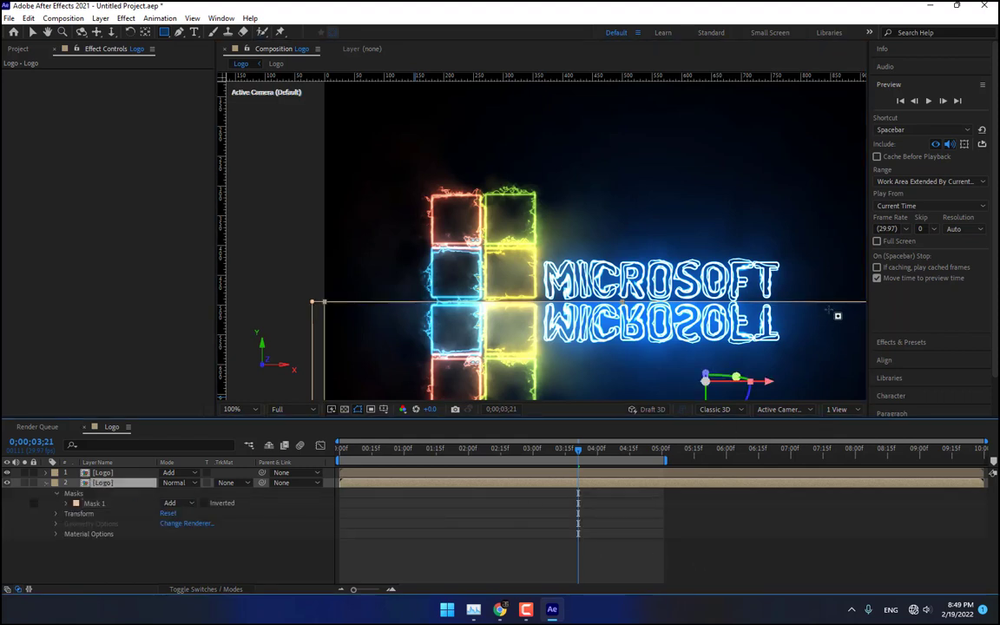
Step: Find the Linear Wipe transition effect and apply it to the flipped Logo copy
left_click(905, 339)
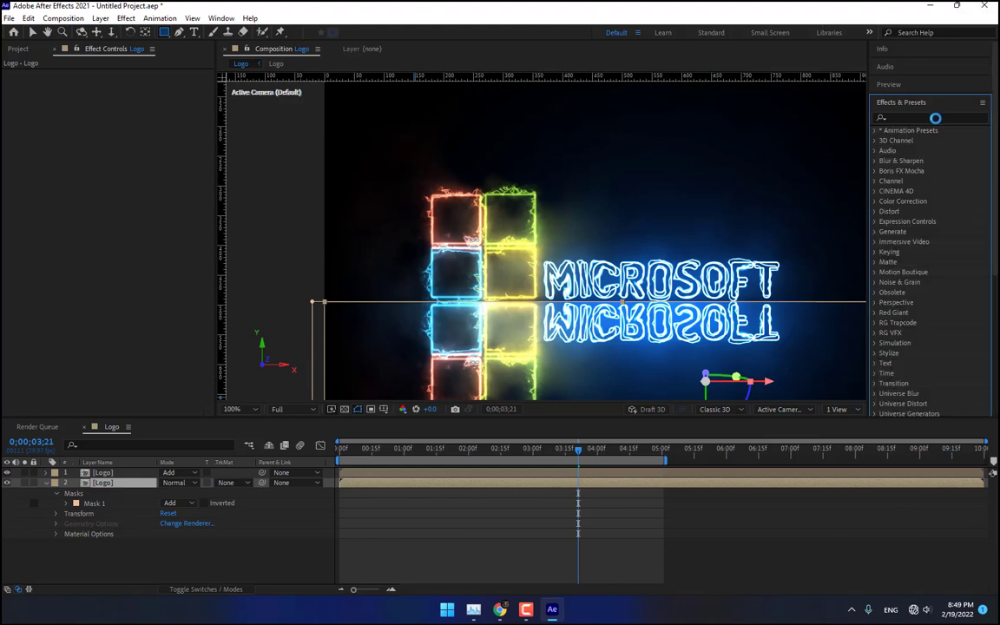
left_click(935, 118)
type("lienar")
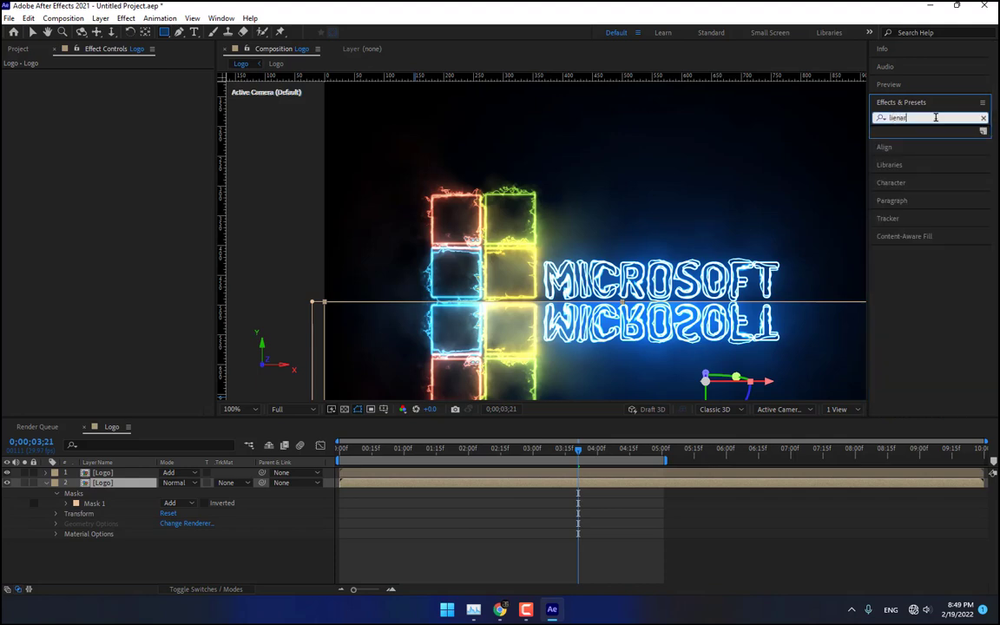
key("BackSpace")
key("BackSpace")
key("BackSpace")
type("near")
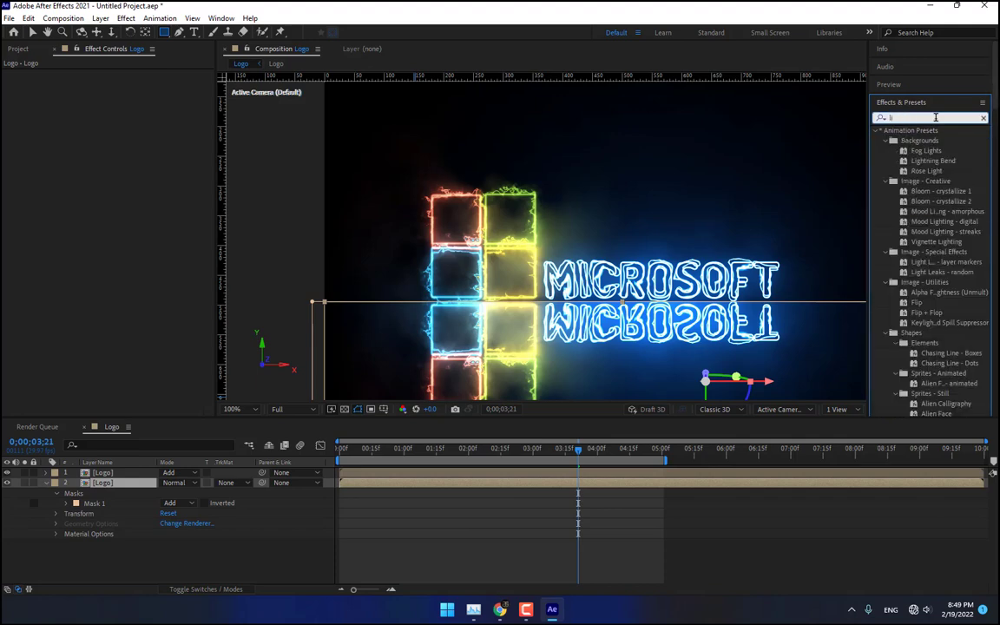
double_click(932, 193)
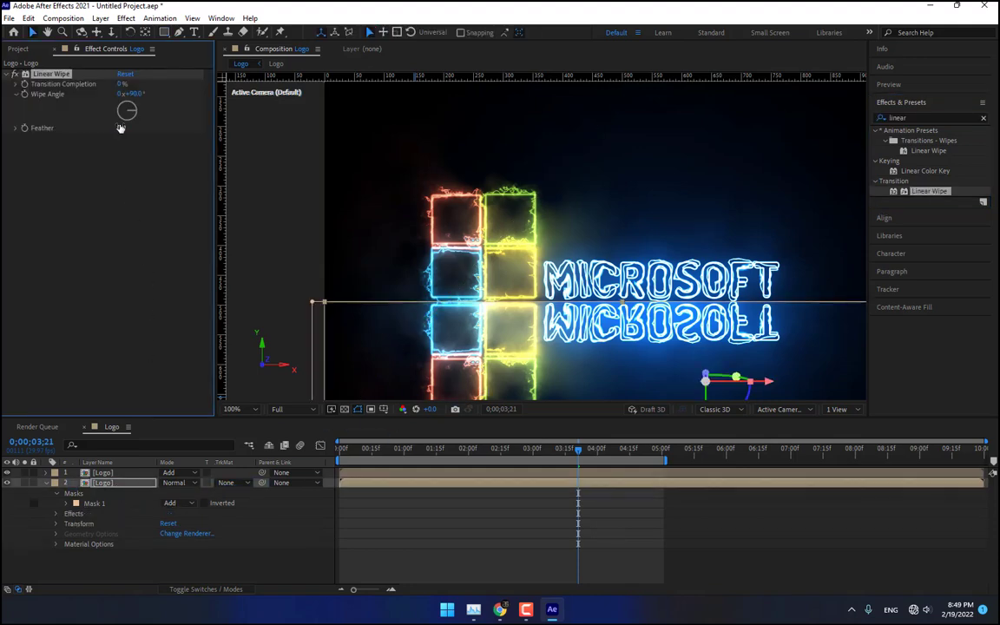
Step: Fade the reflection by setting the Linear Wipe's Transition Completion to 97%, Wipe Angle to 180° and Feather to 1527
left_click_drag(122, 85, 176, 94)
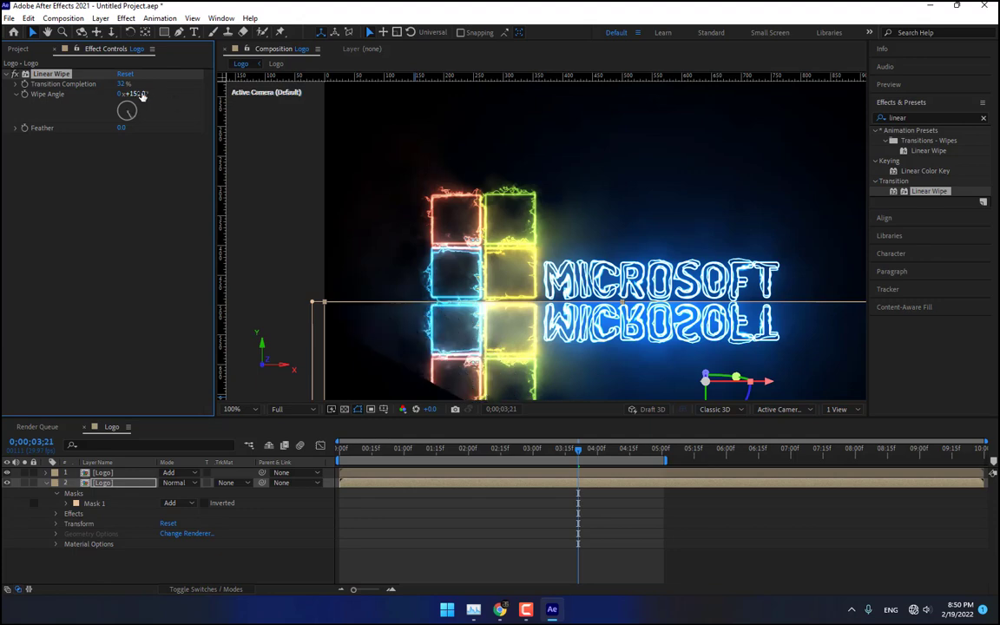
left_click(144, 95)
type("180")
key("Return")
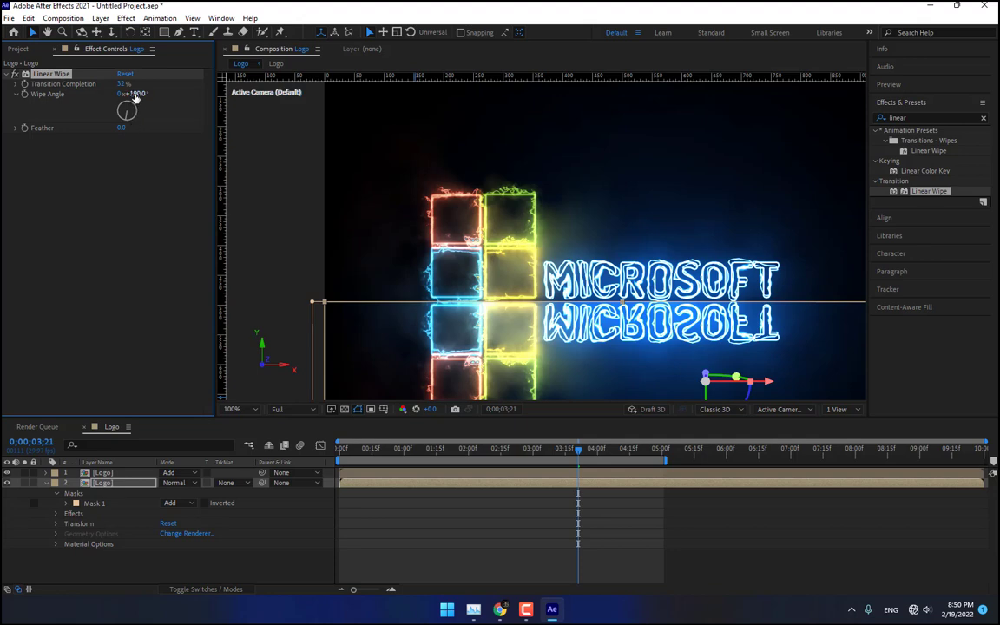
left_click(135, 94)
key("Return")
left_click_drag(122, 127, 820, 130)
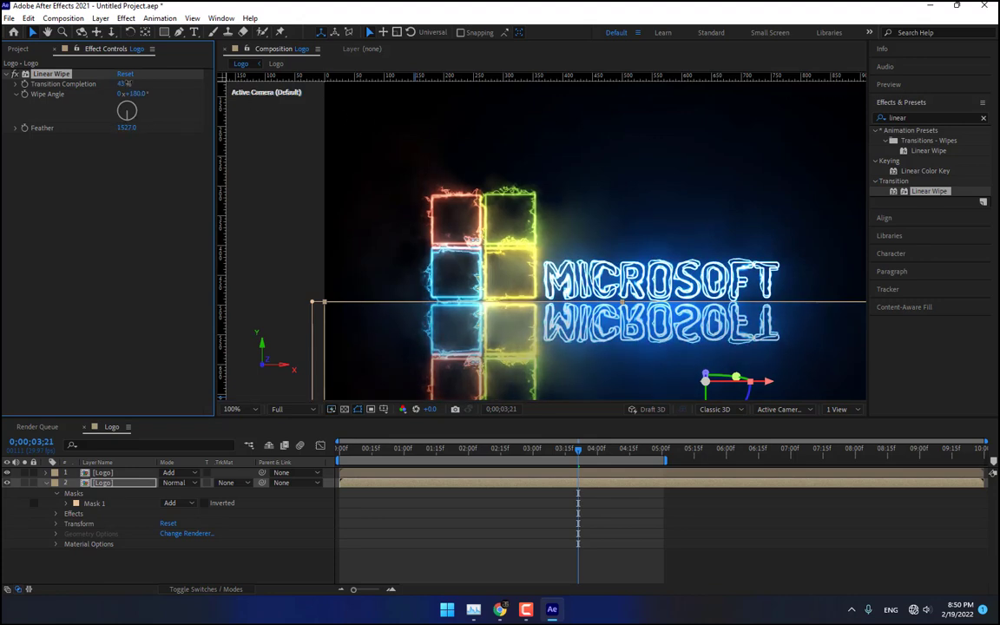
left_click_drag(124, 83, 159, 81)
left_click(298, 514)
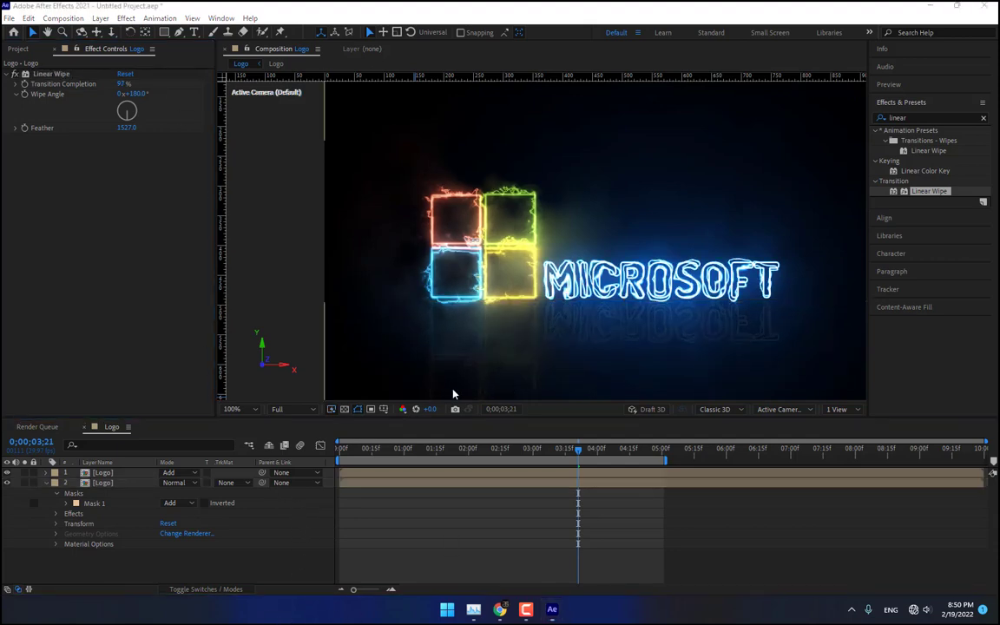
Step: Find the Turbulent Displace effect and apply it to the flipped Logo copy
left_click(104, 483)
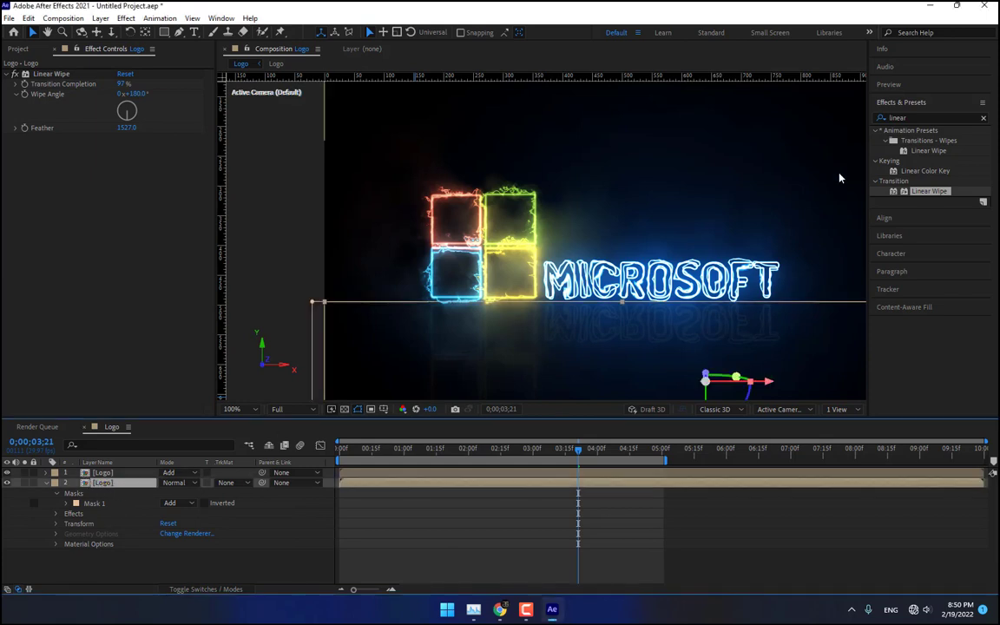
left_click(894, 117)
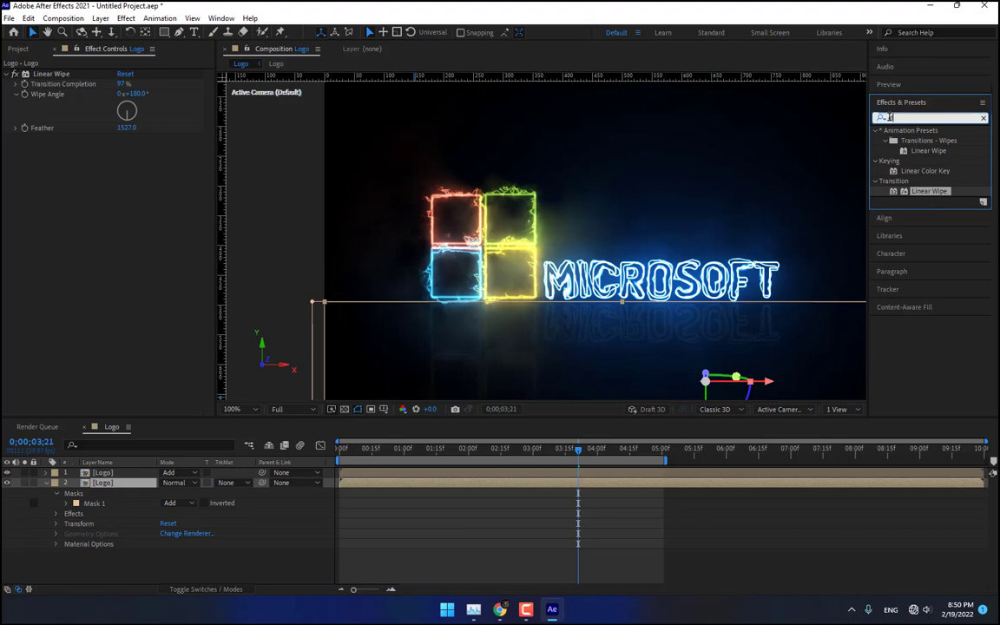
type("displ")
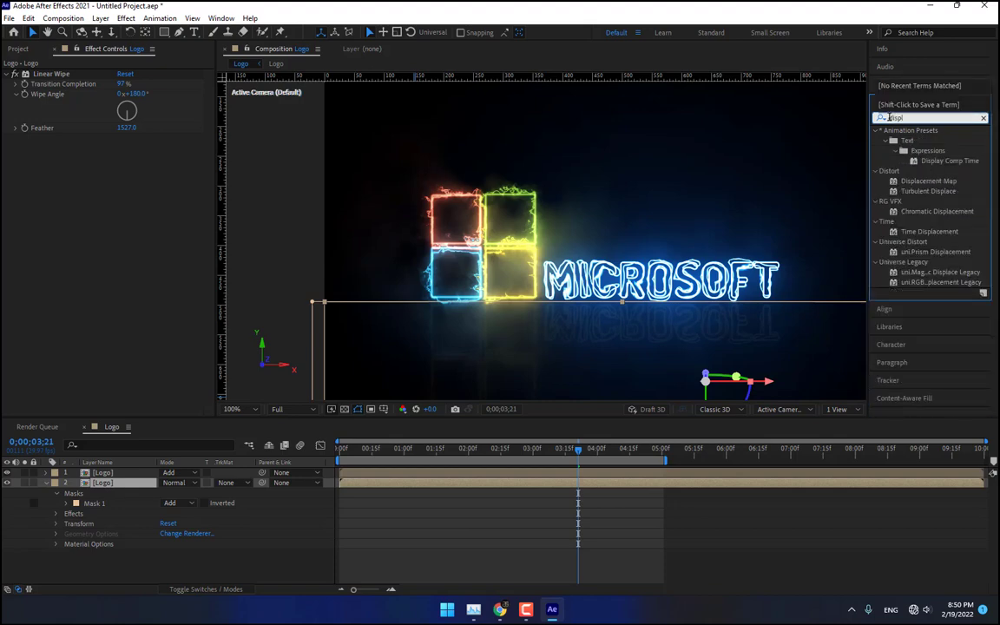
left_click_drag(928, 191, 107, 486)
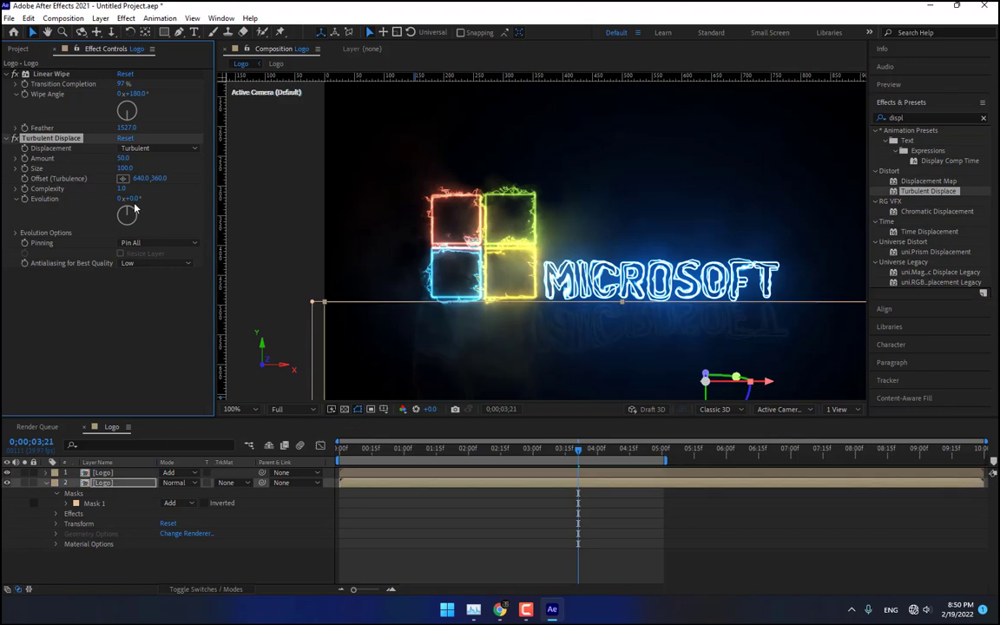
Step: Set the reflection's Turbulent Displace Amount to 154 and Size to 14
left_click(125, 160)
left_click(127, 171)
left_click(477, 574)
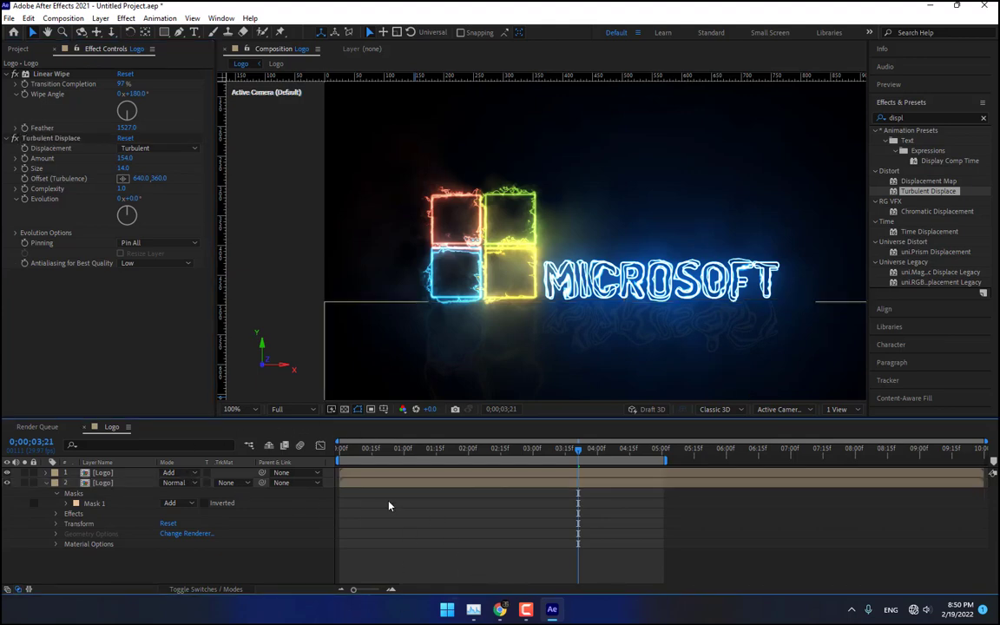
Step: Scrub through the animation and enlarge the composition view temporarily to check the logo and its rippled reflection
mouse_move(372, 450)
left_mouse_down()
mouse_move(626, 458)
mouse_move(384, 464)
mouse_move(346, 487)
mouse_move(591, 468)
mouse_move(496, 478)
mouse_move(514, 471)
left_mouse_up()
key("grave")
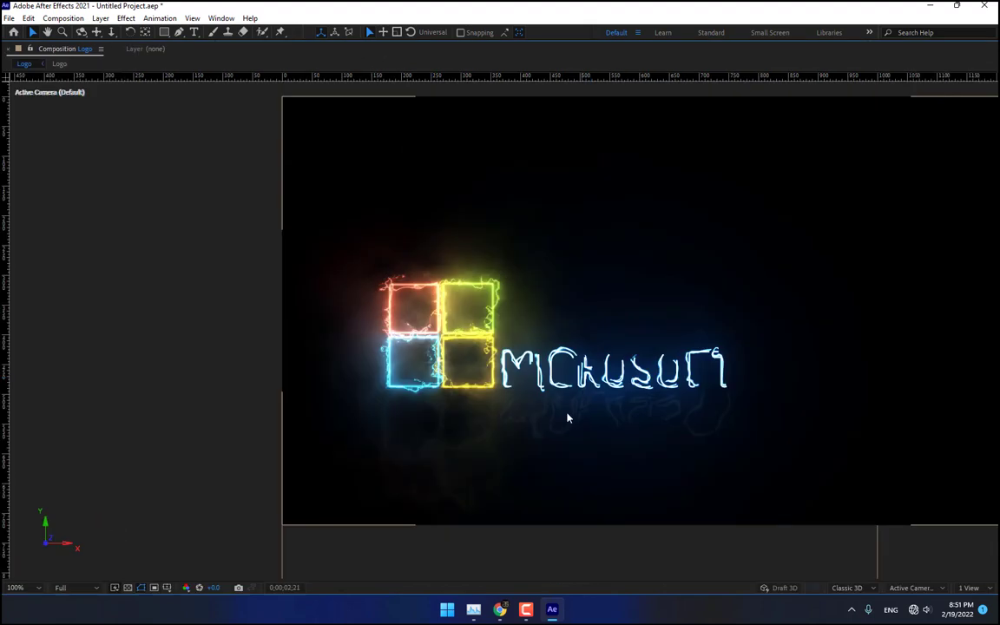
key("grave")
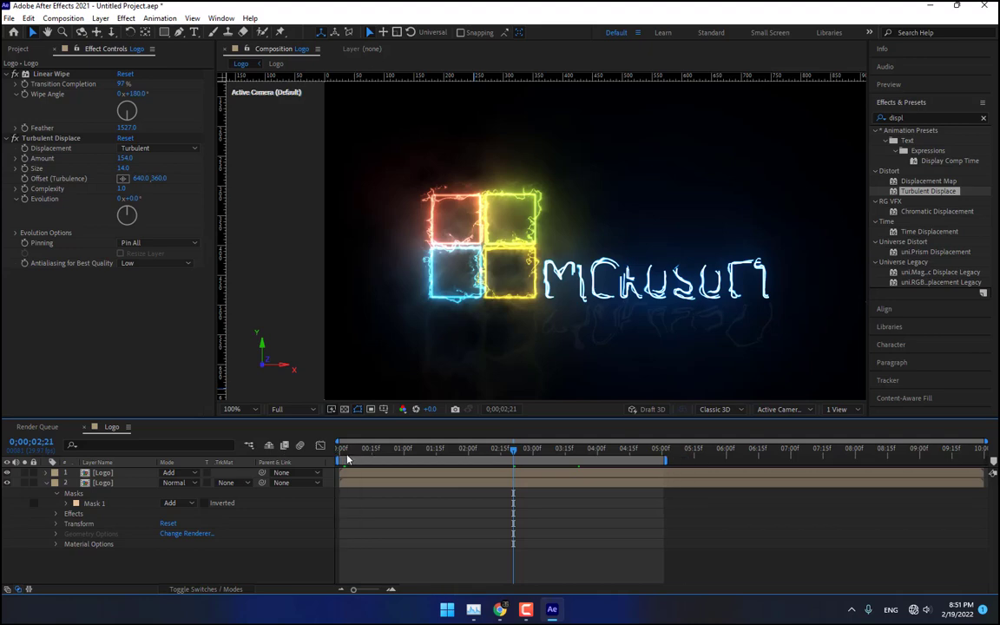
mouse_move(347, 449)
left_mouse_down()
mouse_move(589, 459)
mouse_move(446, 462)
mouse_move(395, 474)
mouse_move(585, 467)
left_mouse_up()
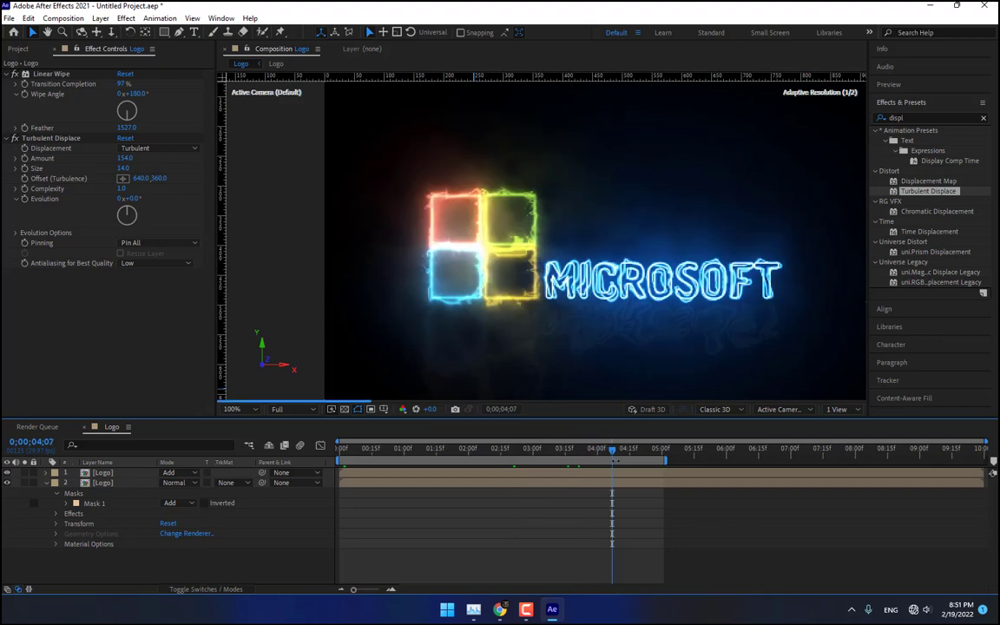